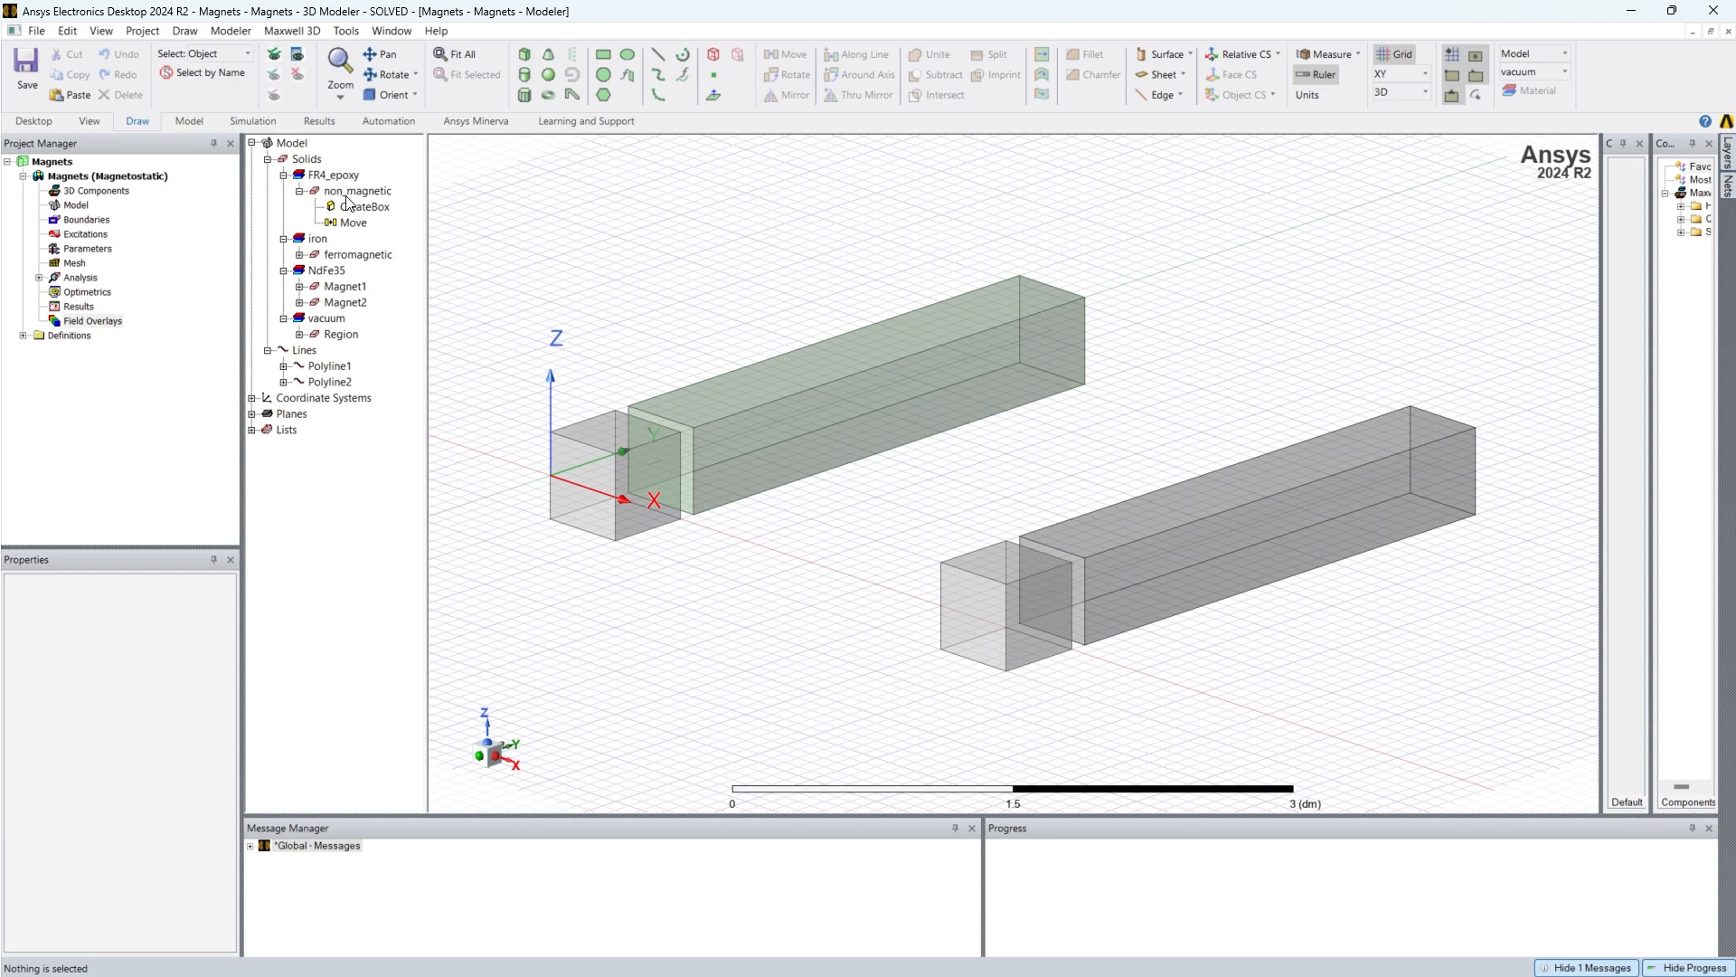
Step: Examine the FR4_epoxy material properties assigned to the non_magnetic bar and leave them unedited
click(348, 195)
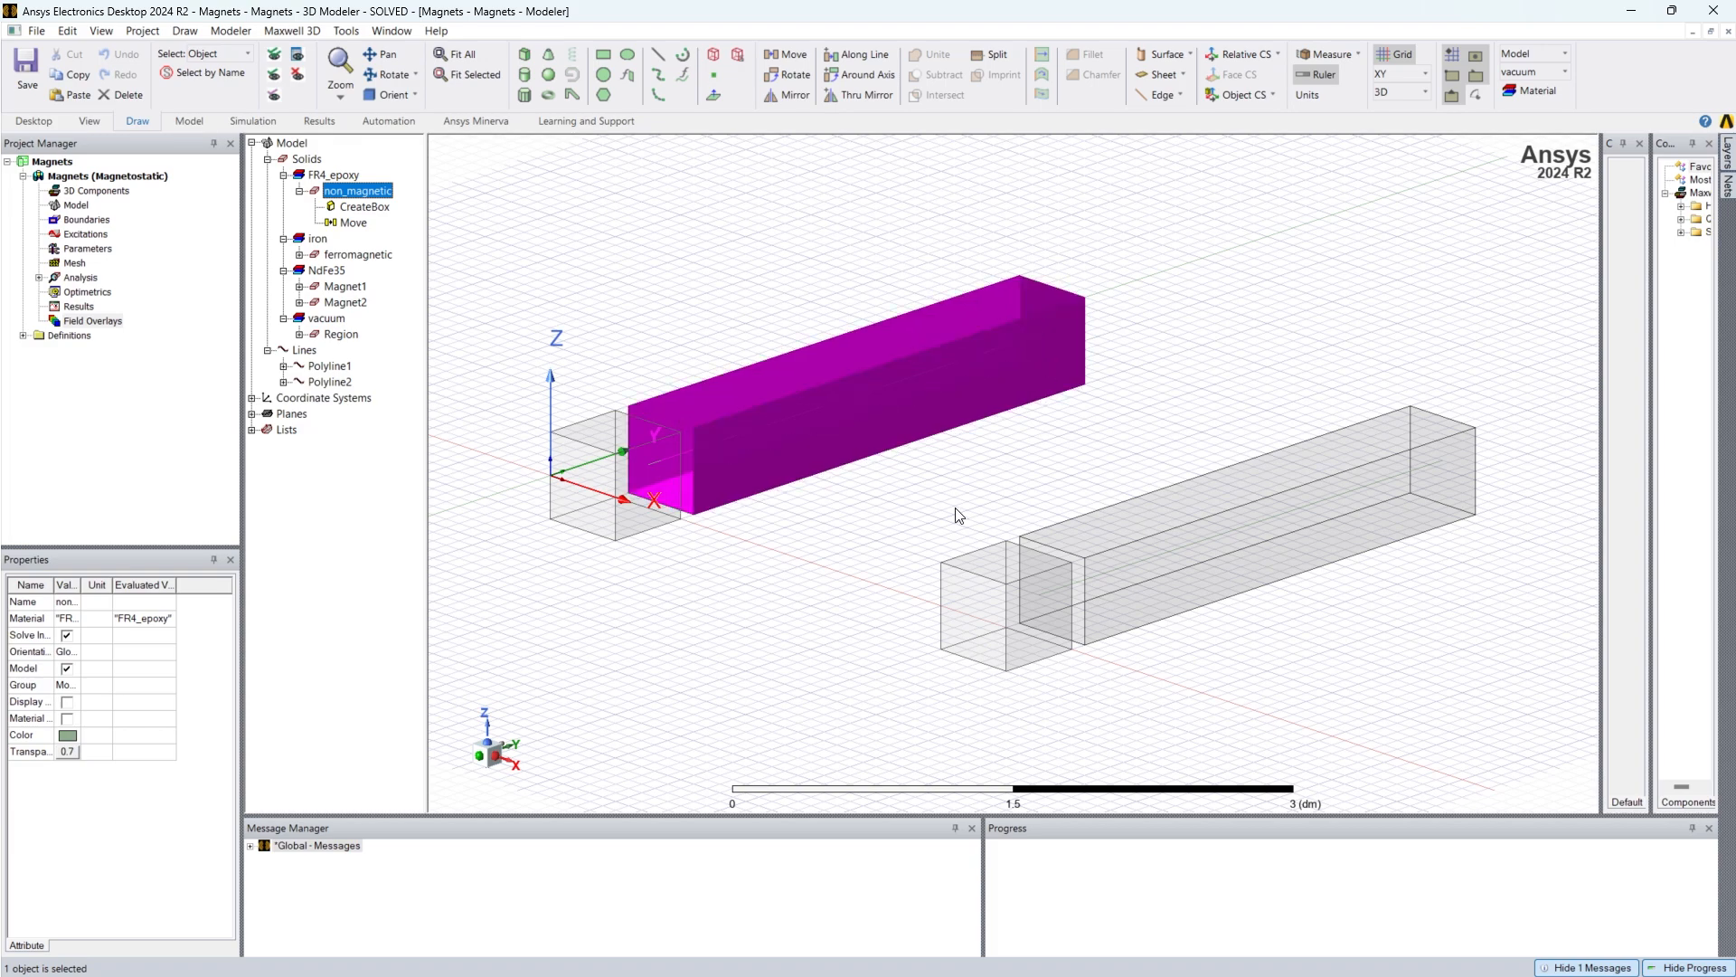
right_click(309, 175)
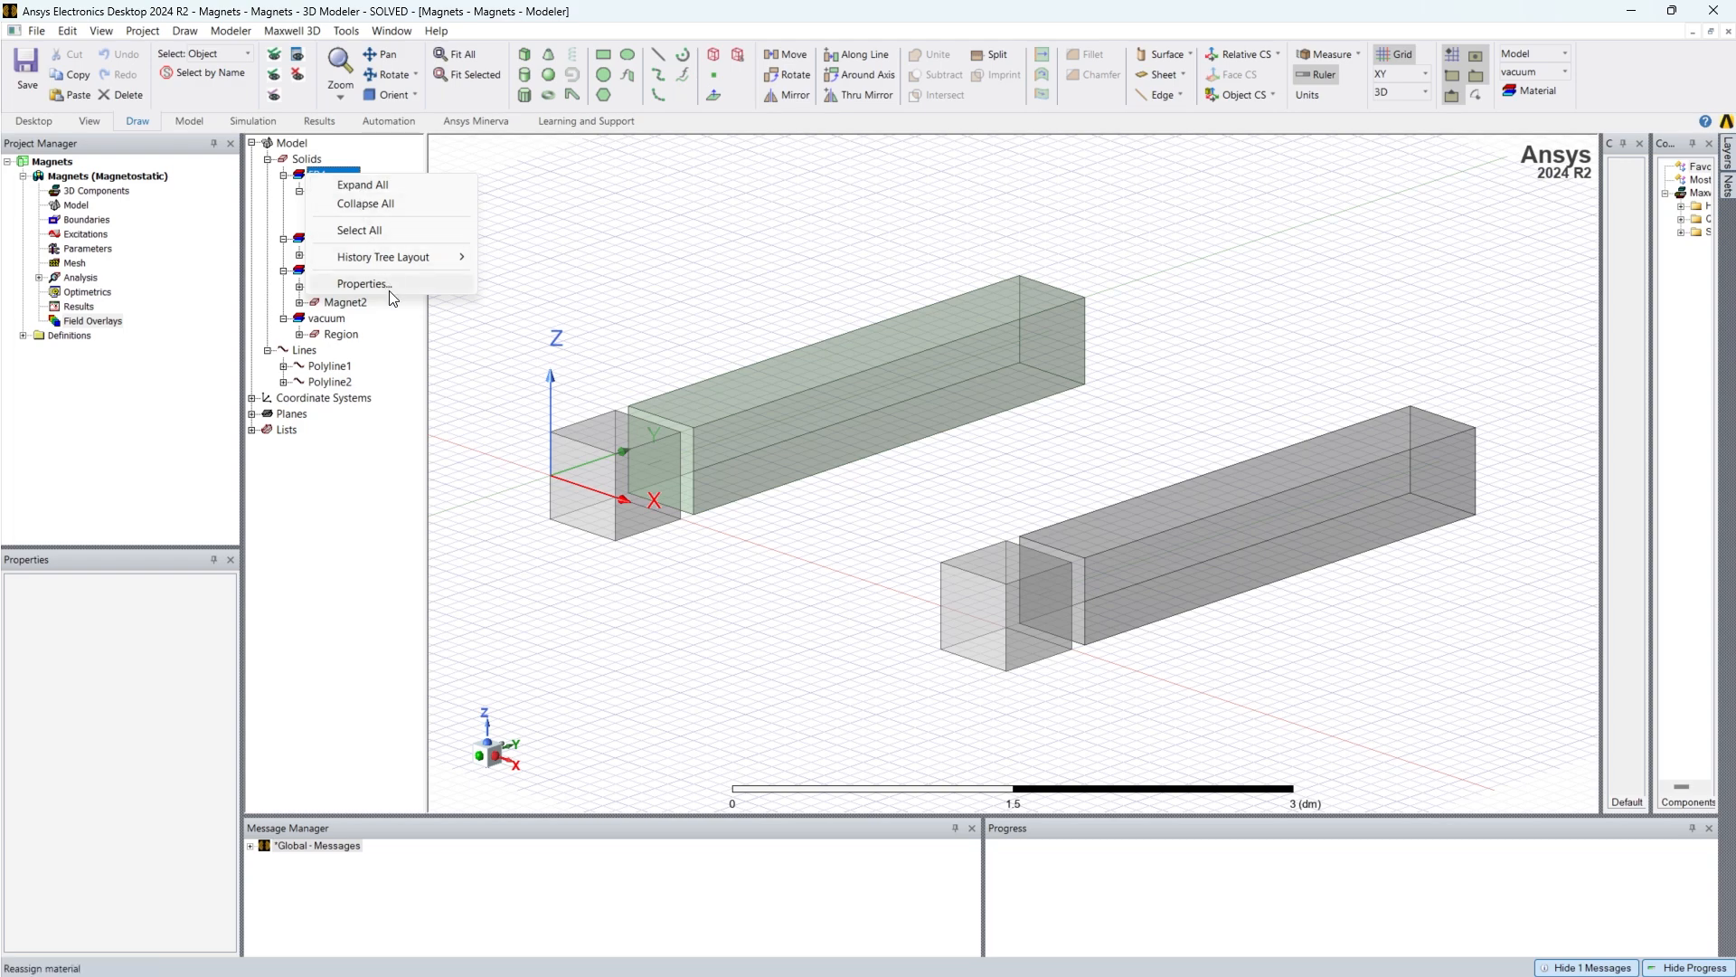
click(389, 284)
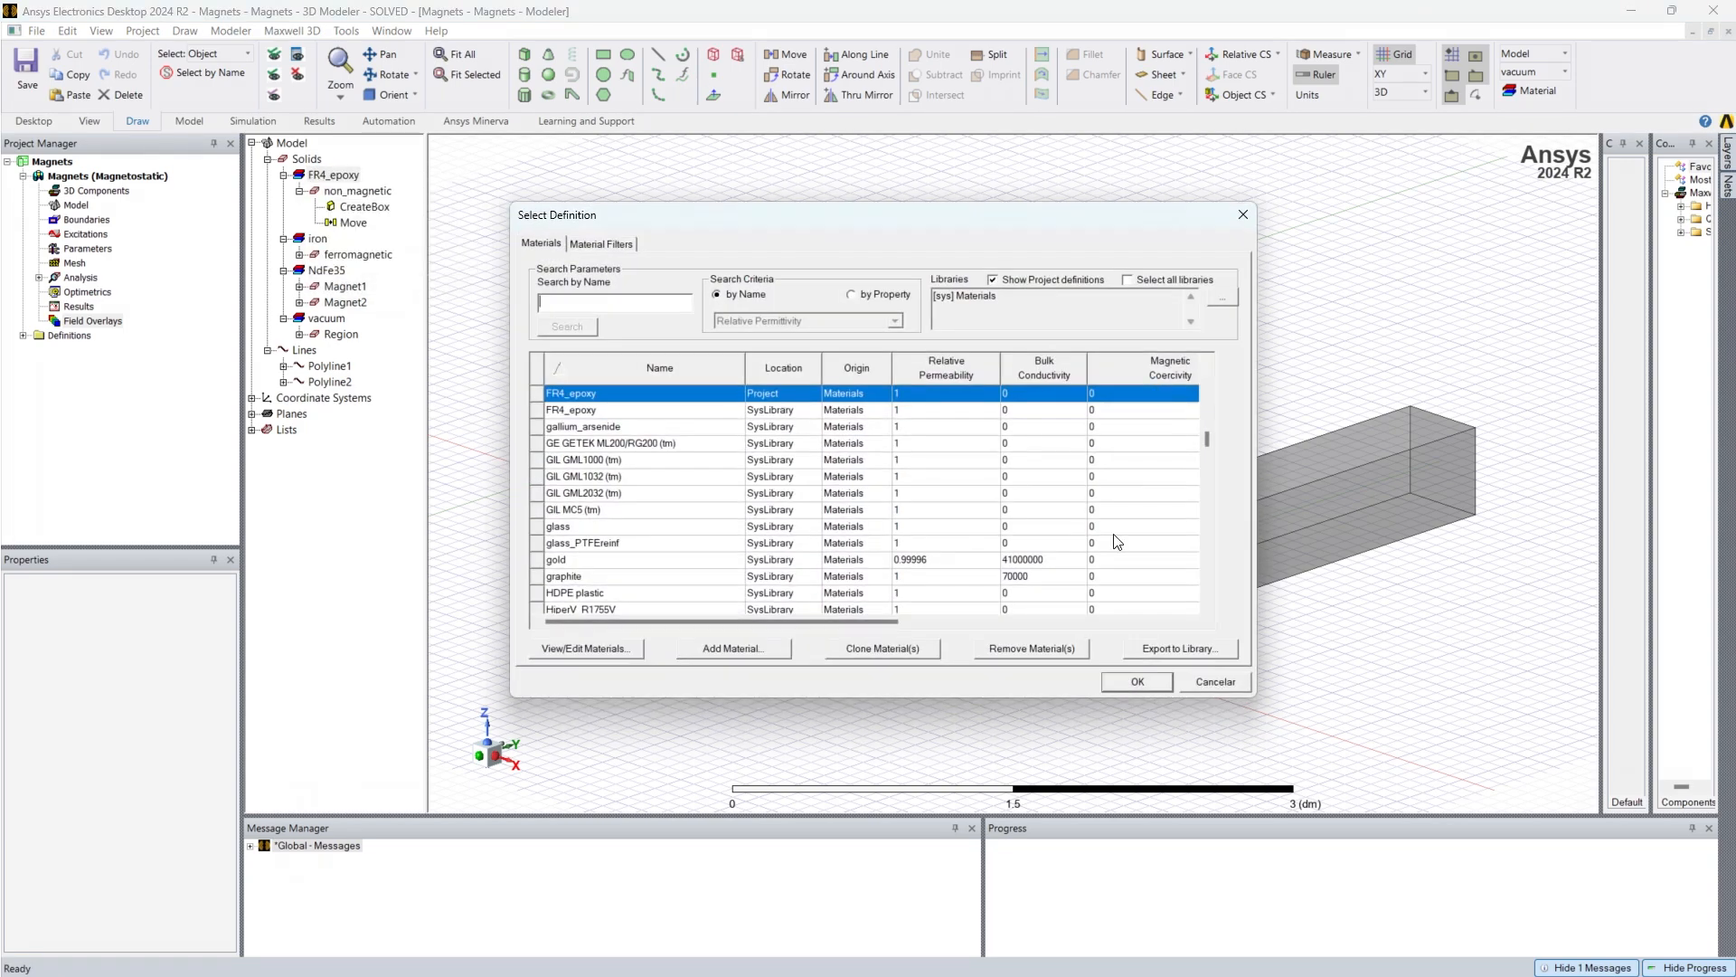
click(610, 649)
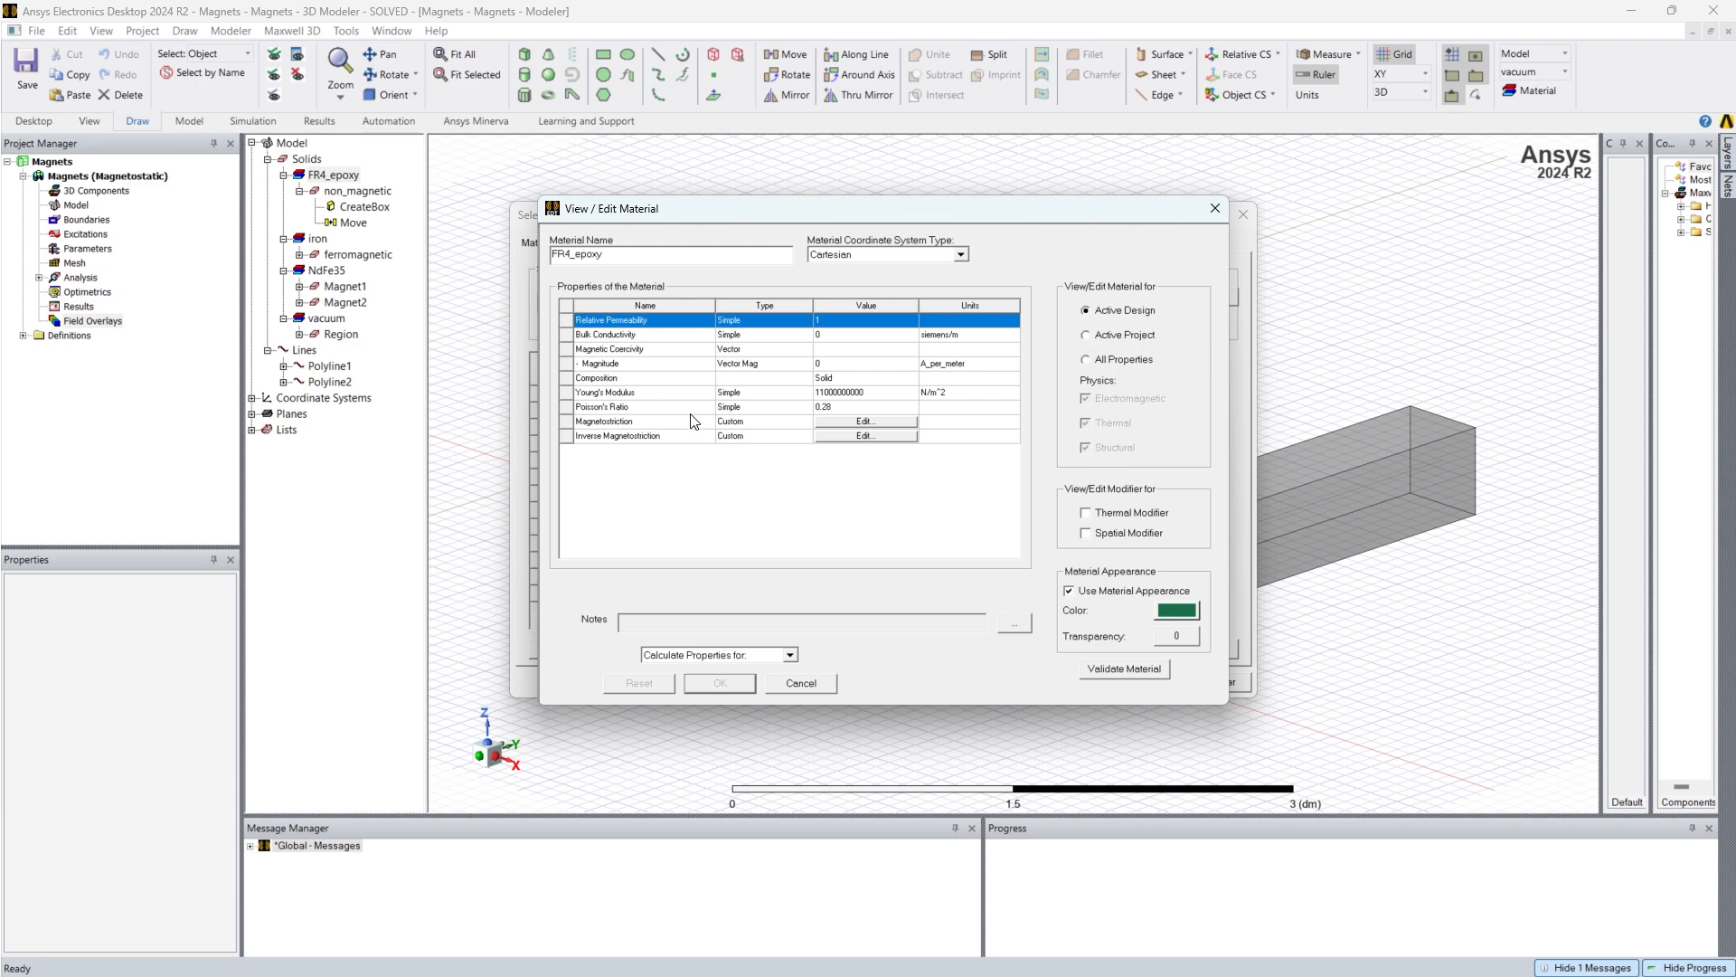
click(800, 682)
click(1202, 685)
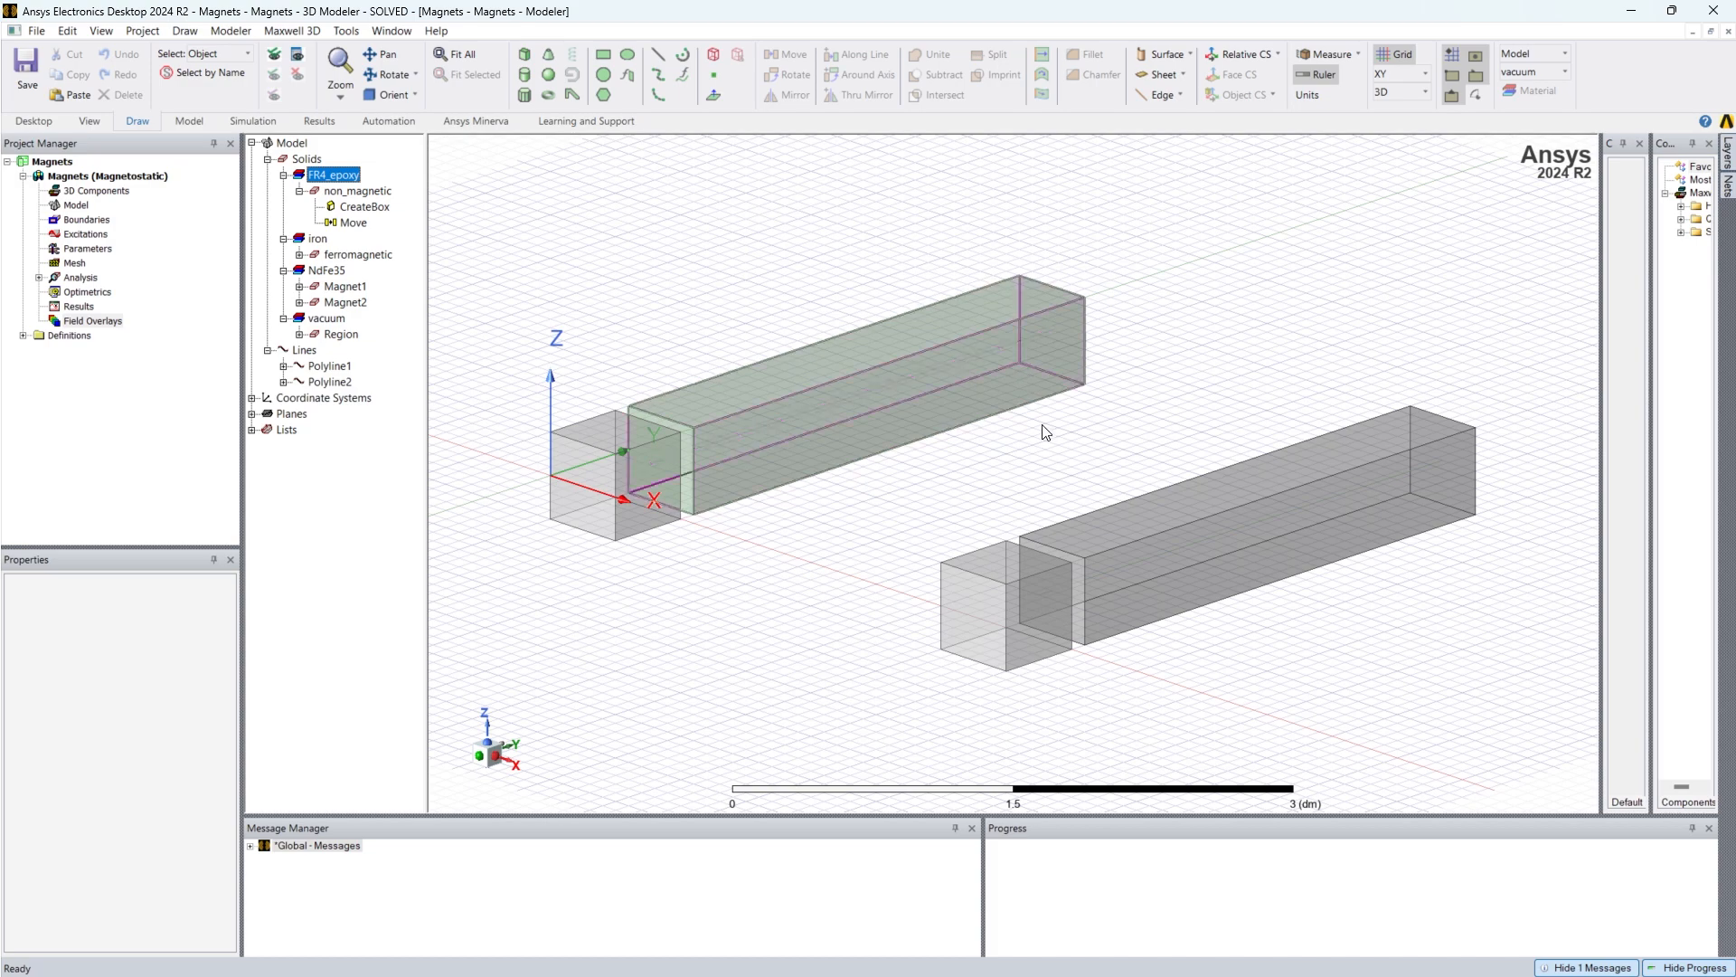
Step: Select the ferromagnetic bar and examine the properties of its iron material without editing them
click(1245, 500)
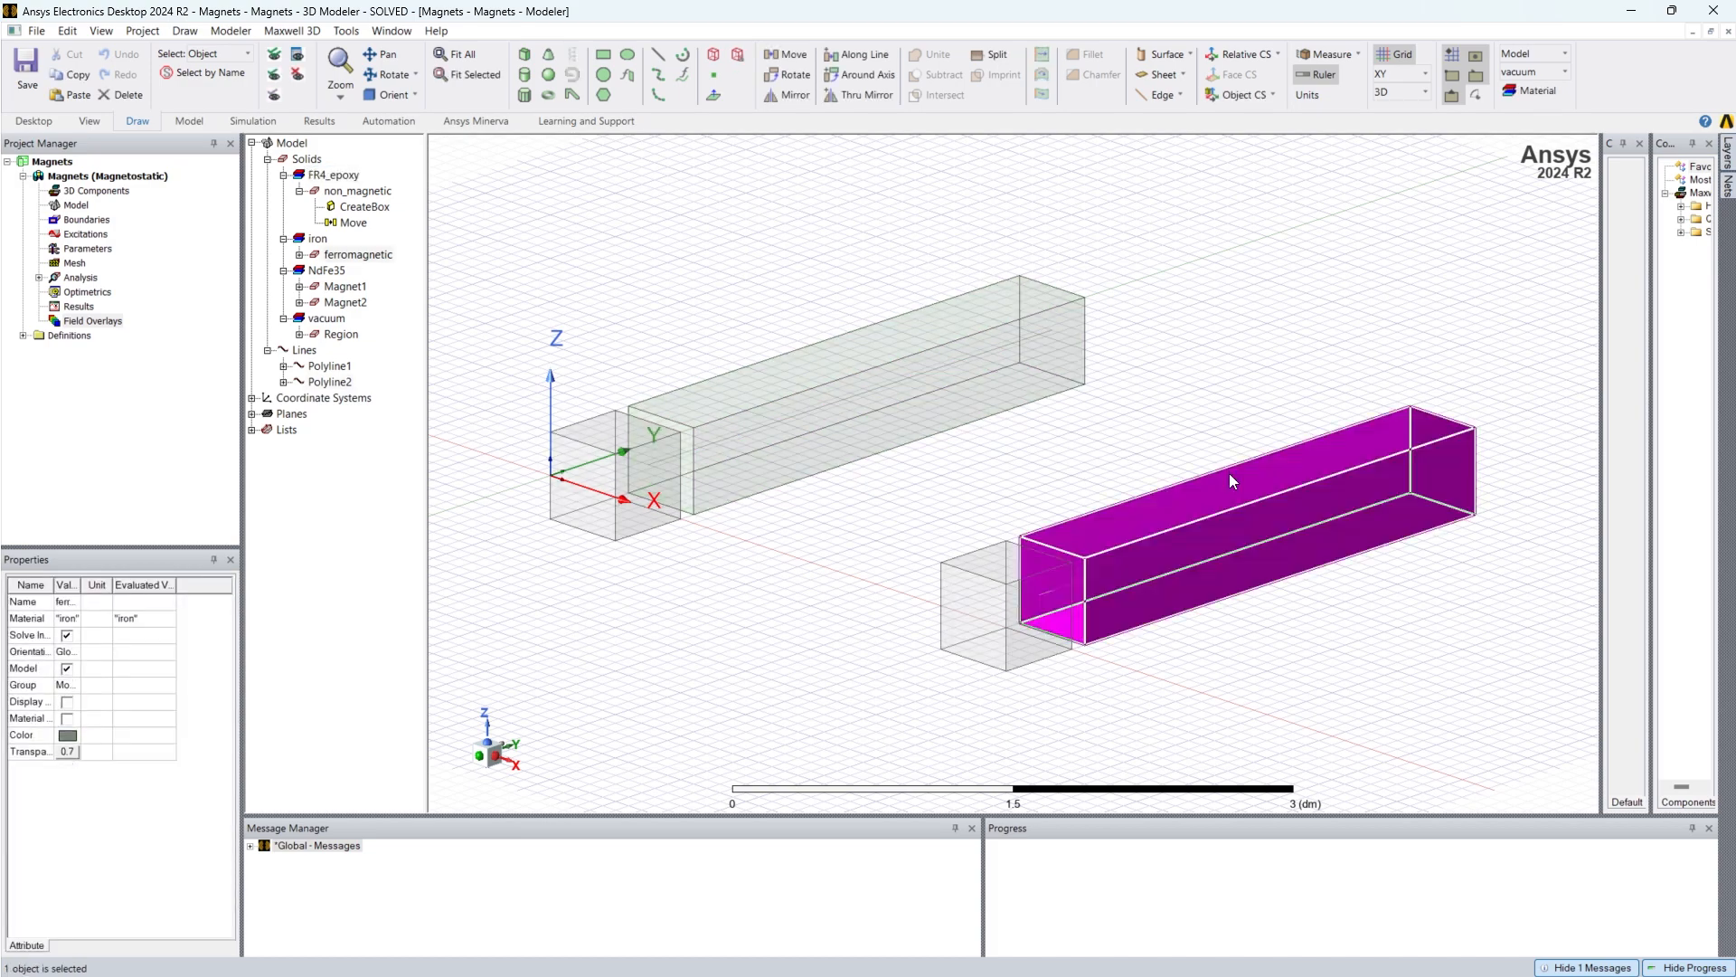
right_click(312, 240)
click(408, 353)
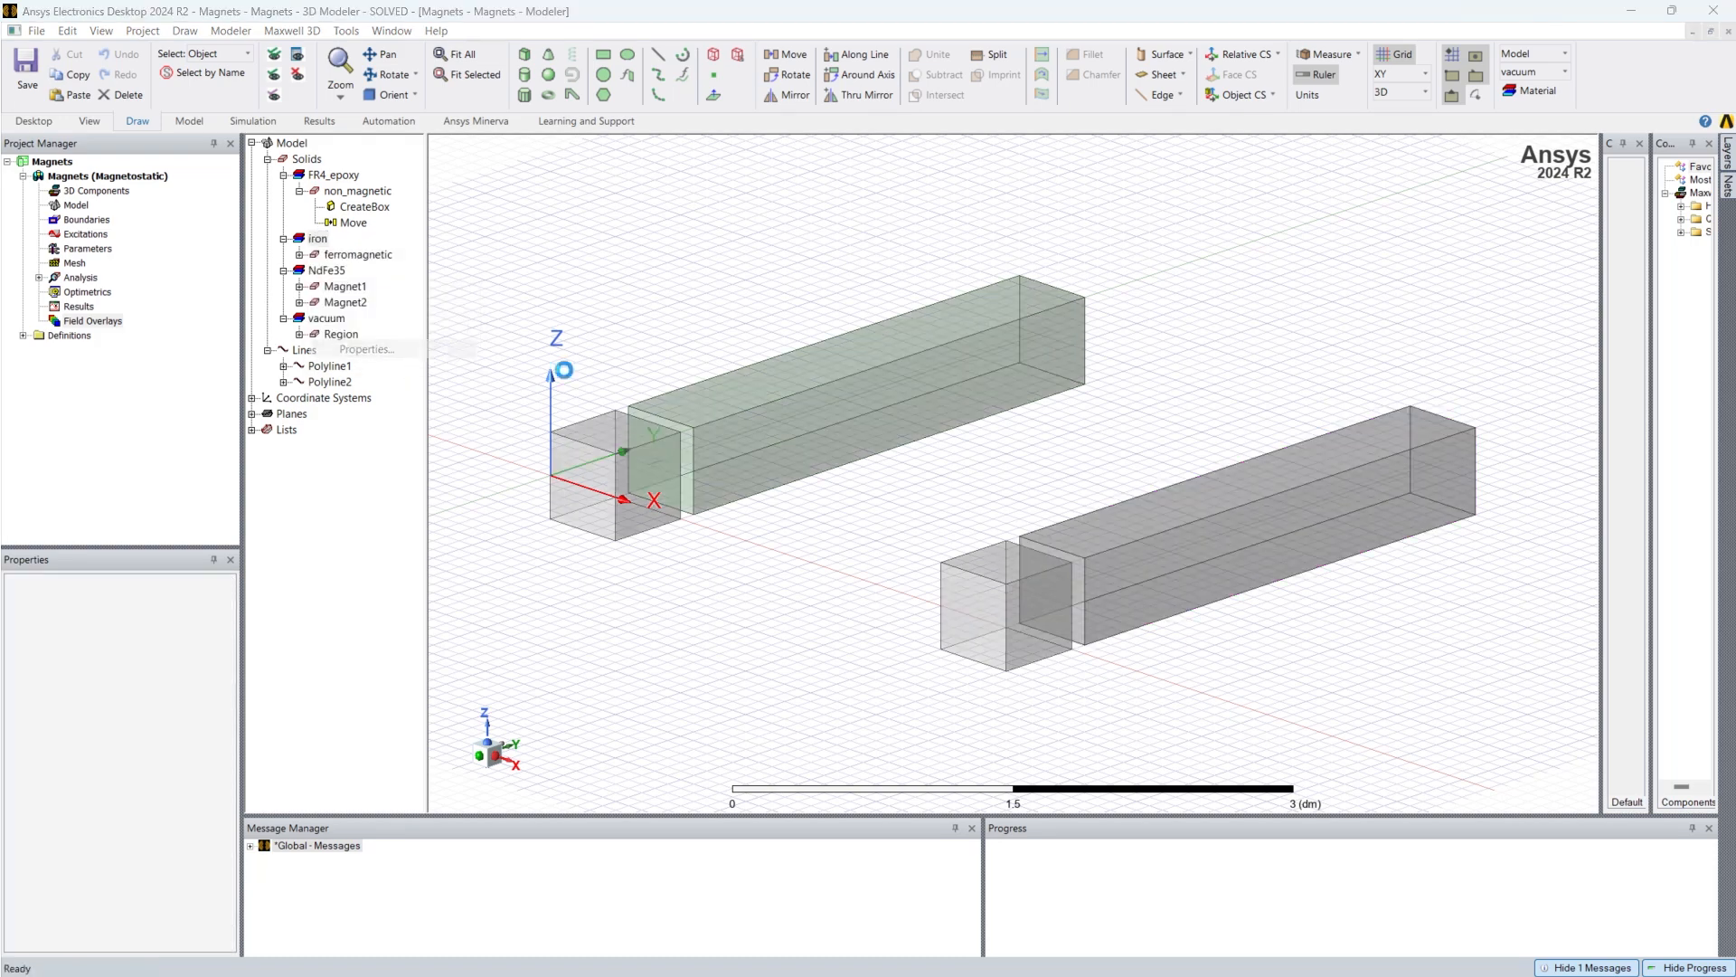
click(589, 649)
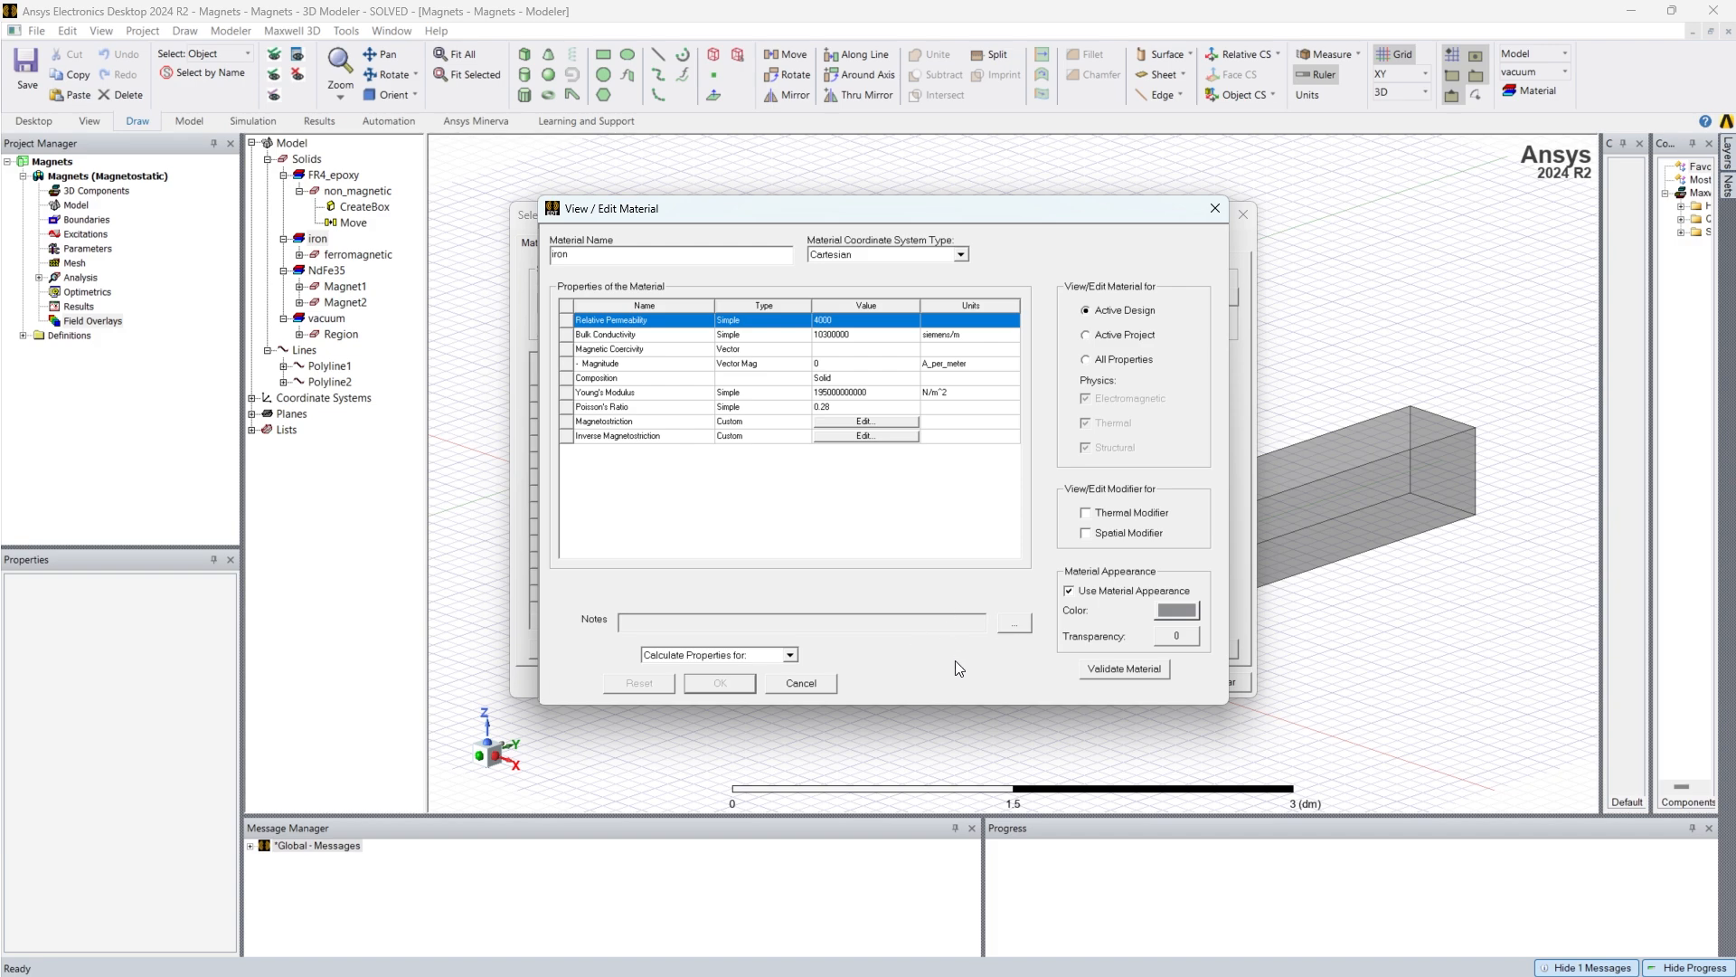
click(801, 684)
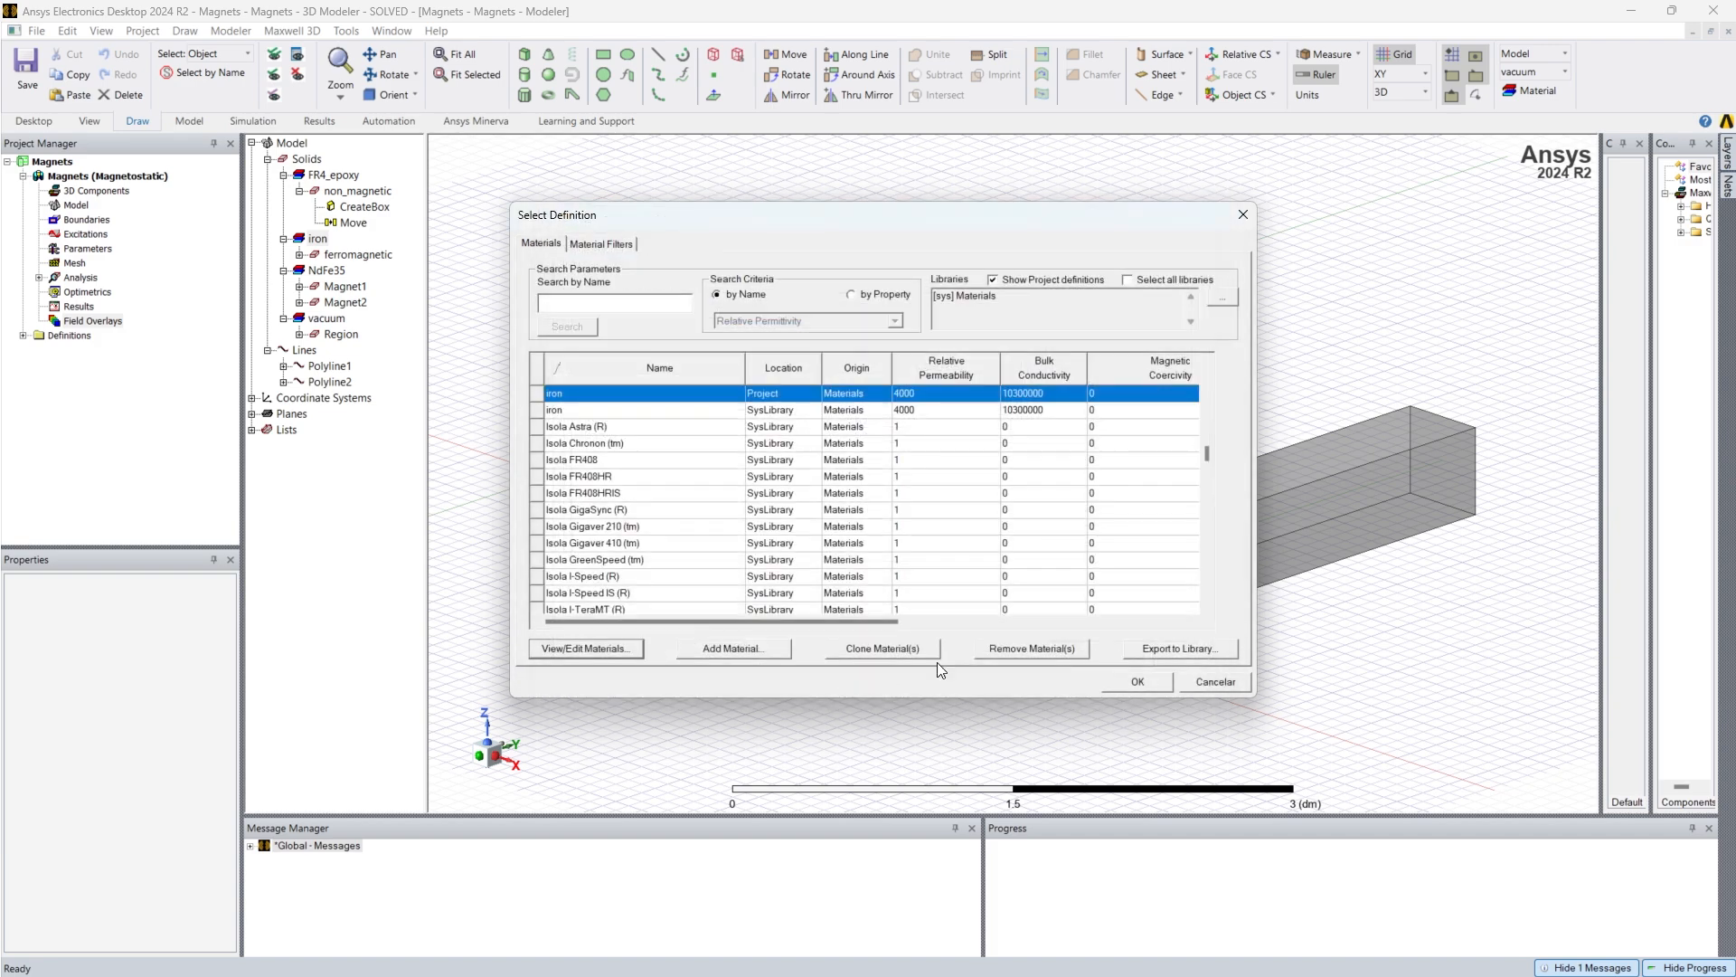
click(1220, 684)
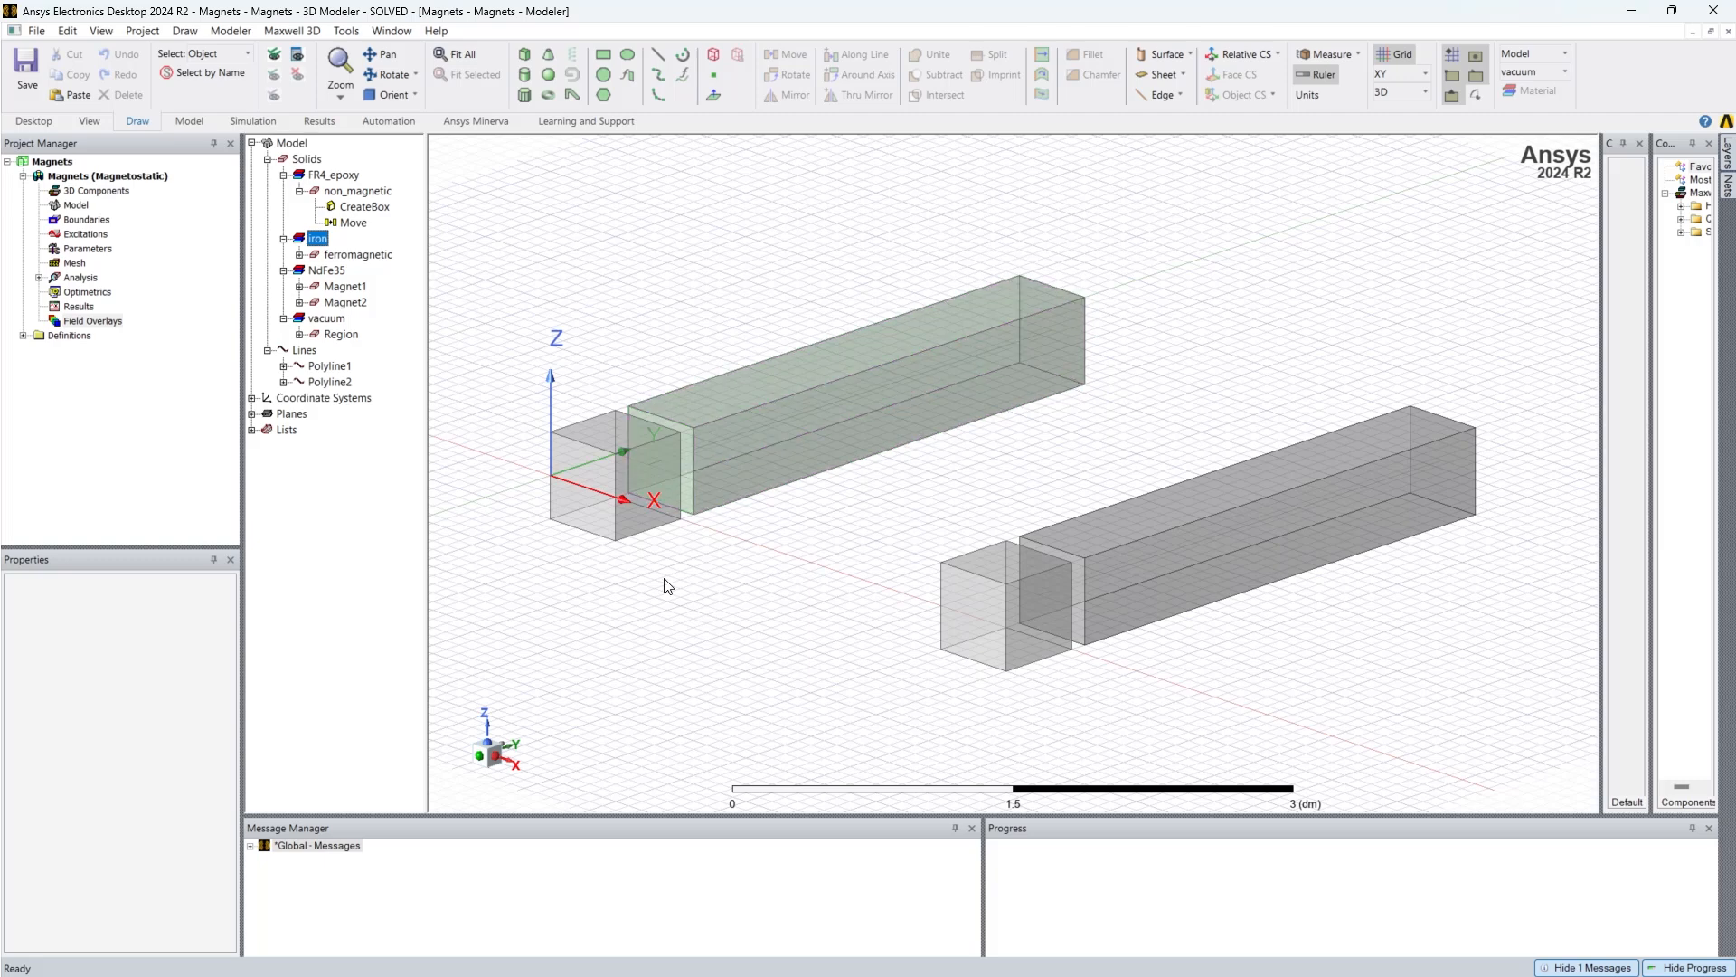
Step: Highlight Magnet1 and Magnet2 and examine the properties of their NdFe35 material
click(329, 271)
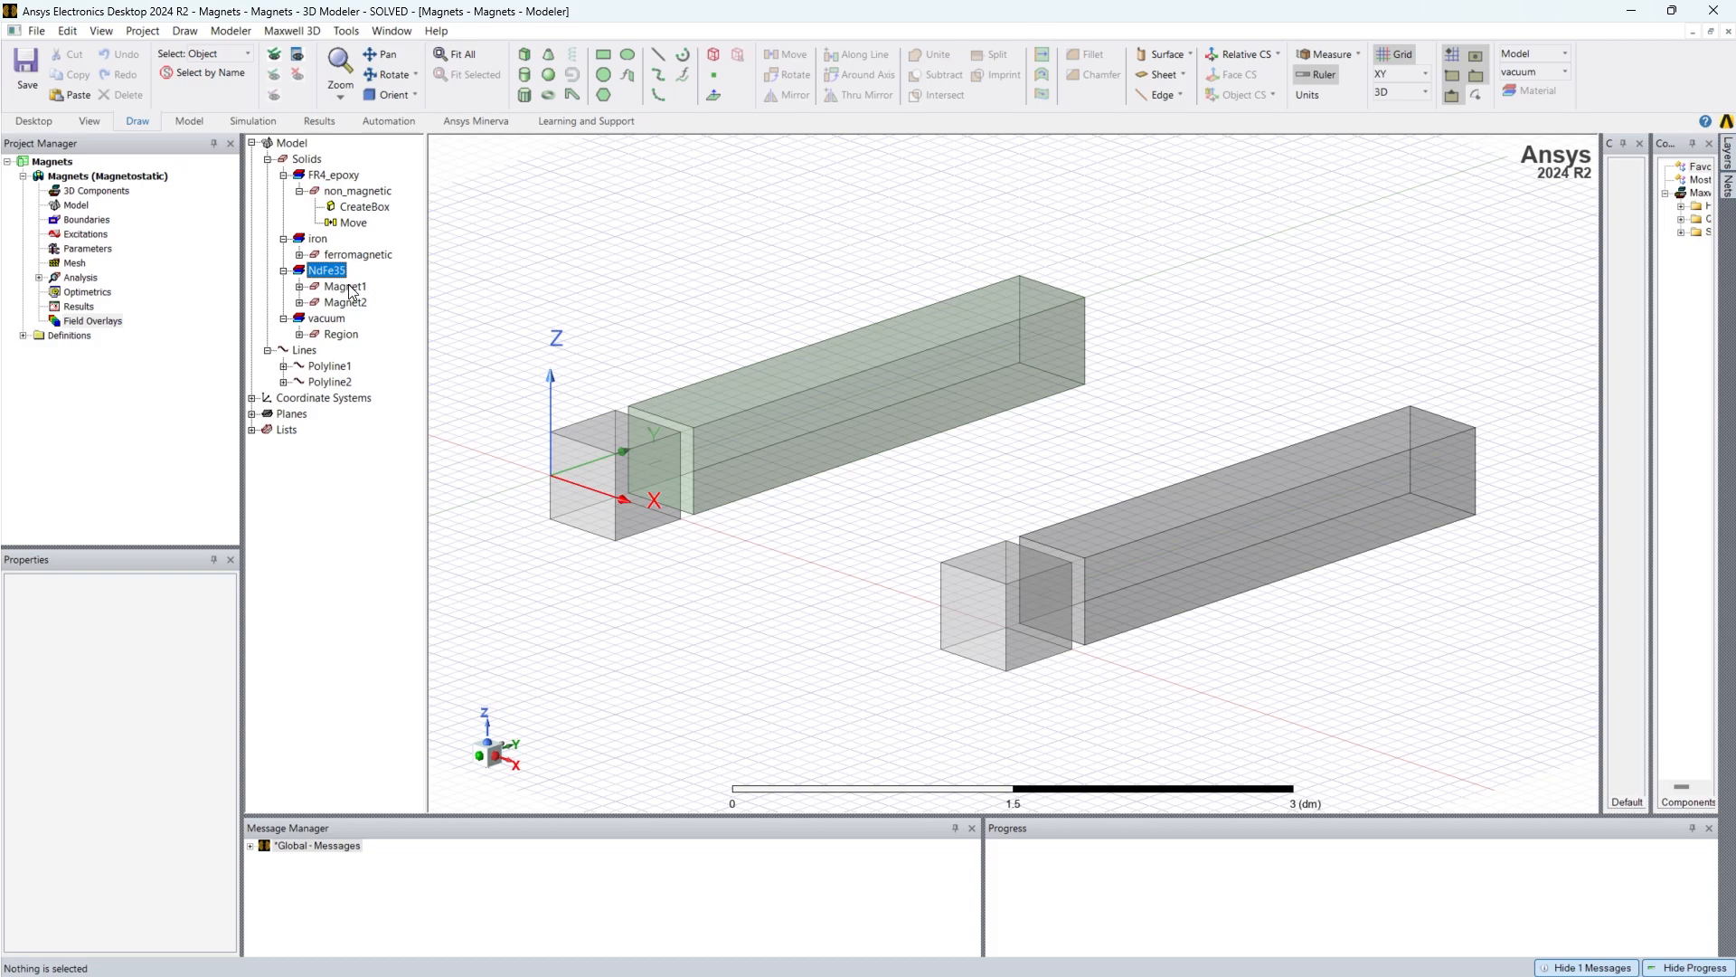
click(348, 287)
click(341, 304)
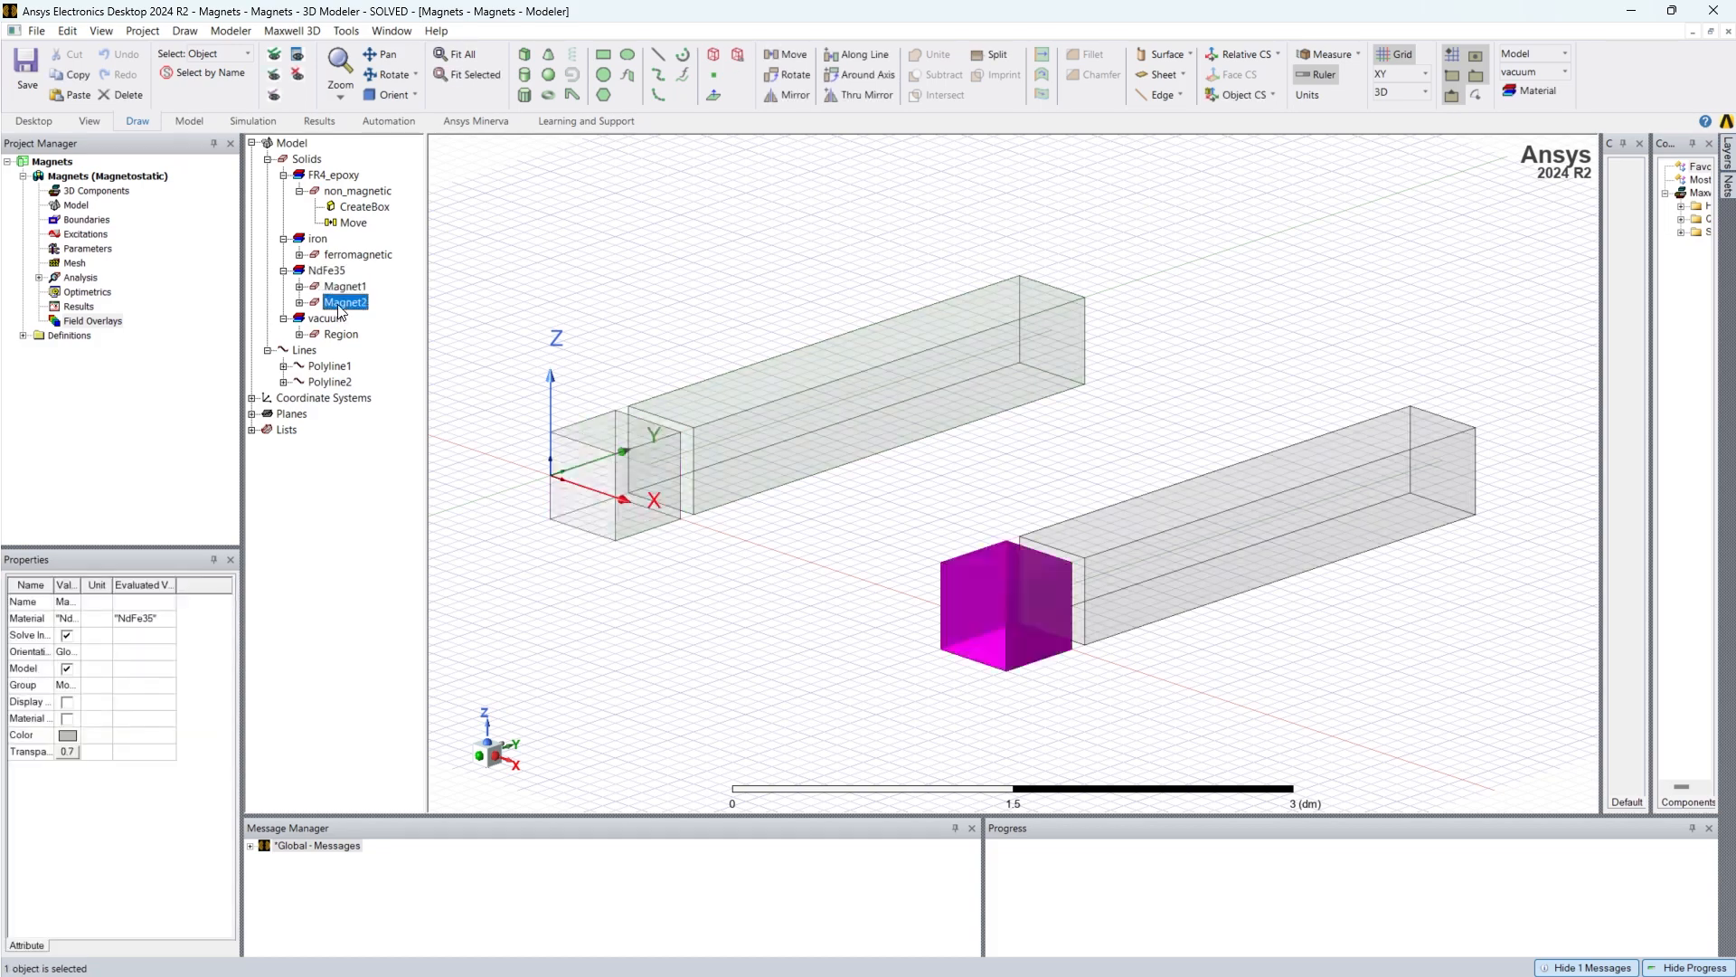
right_click(324, 273)
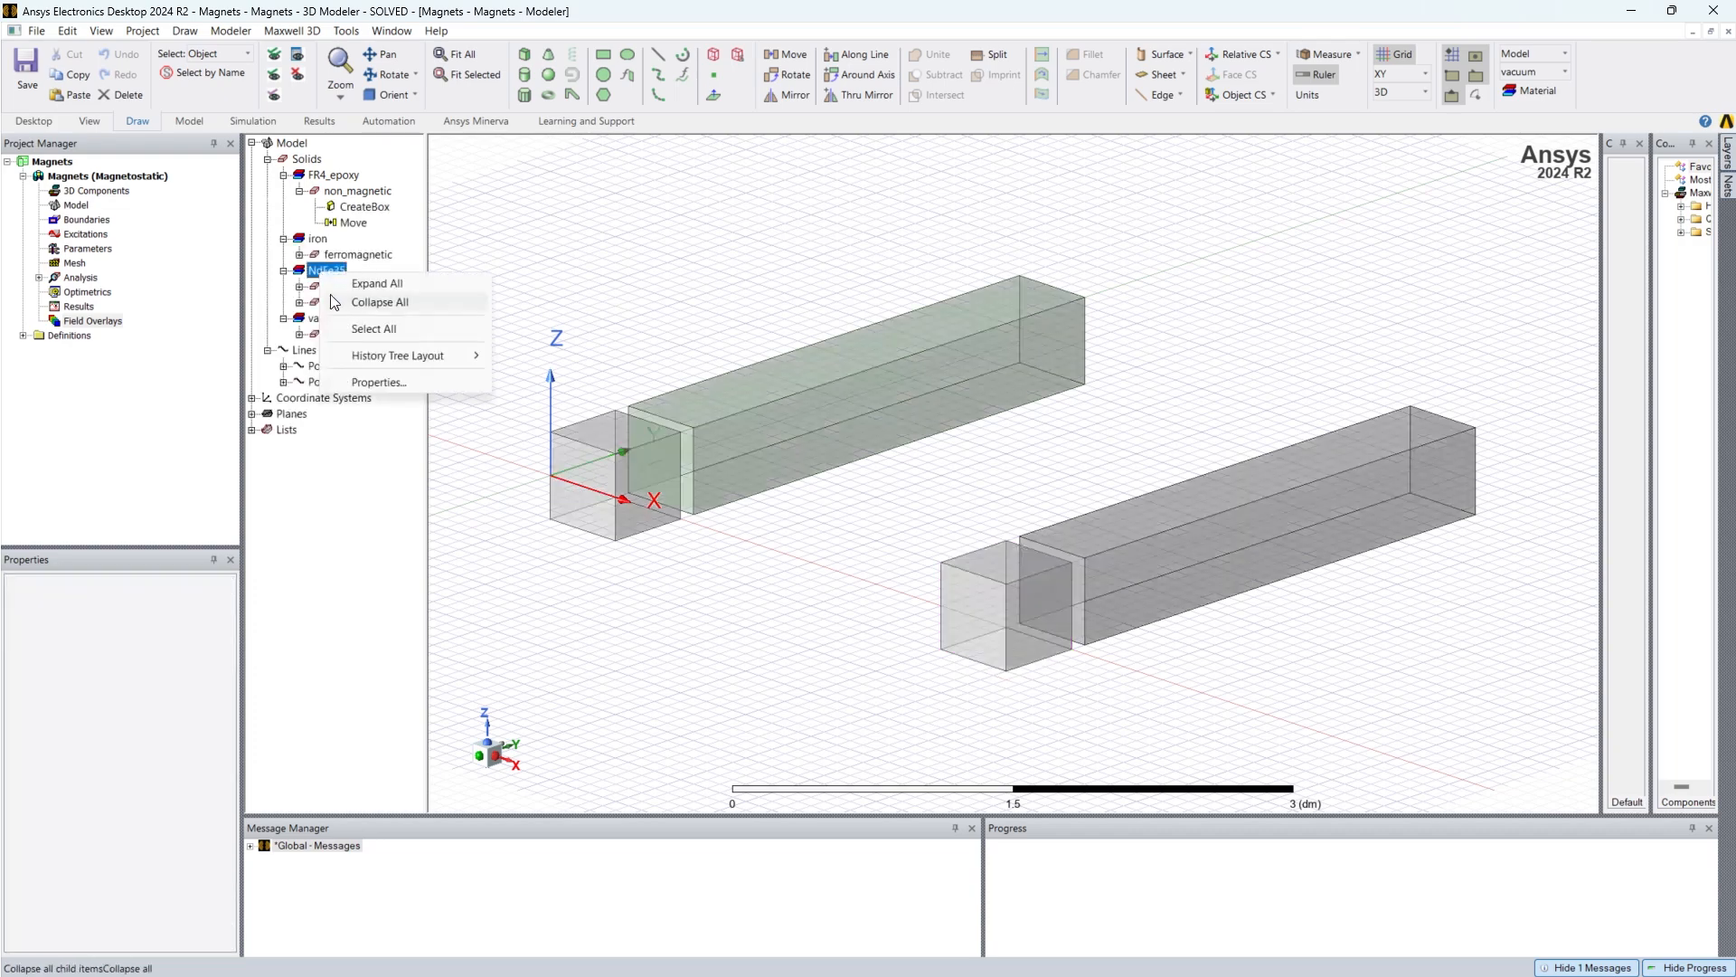
click(392, 380)
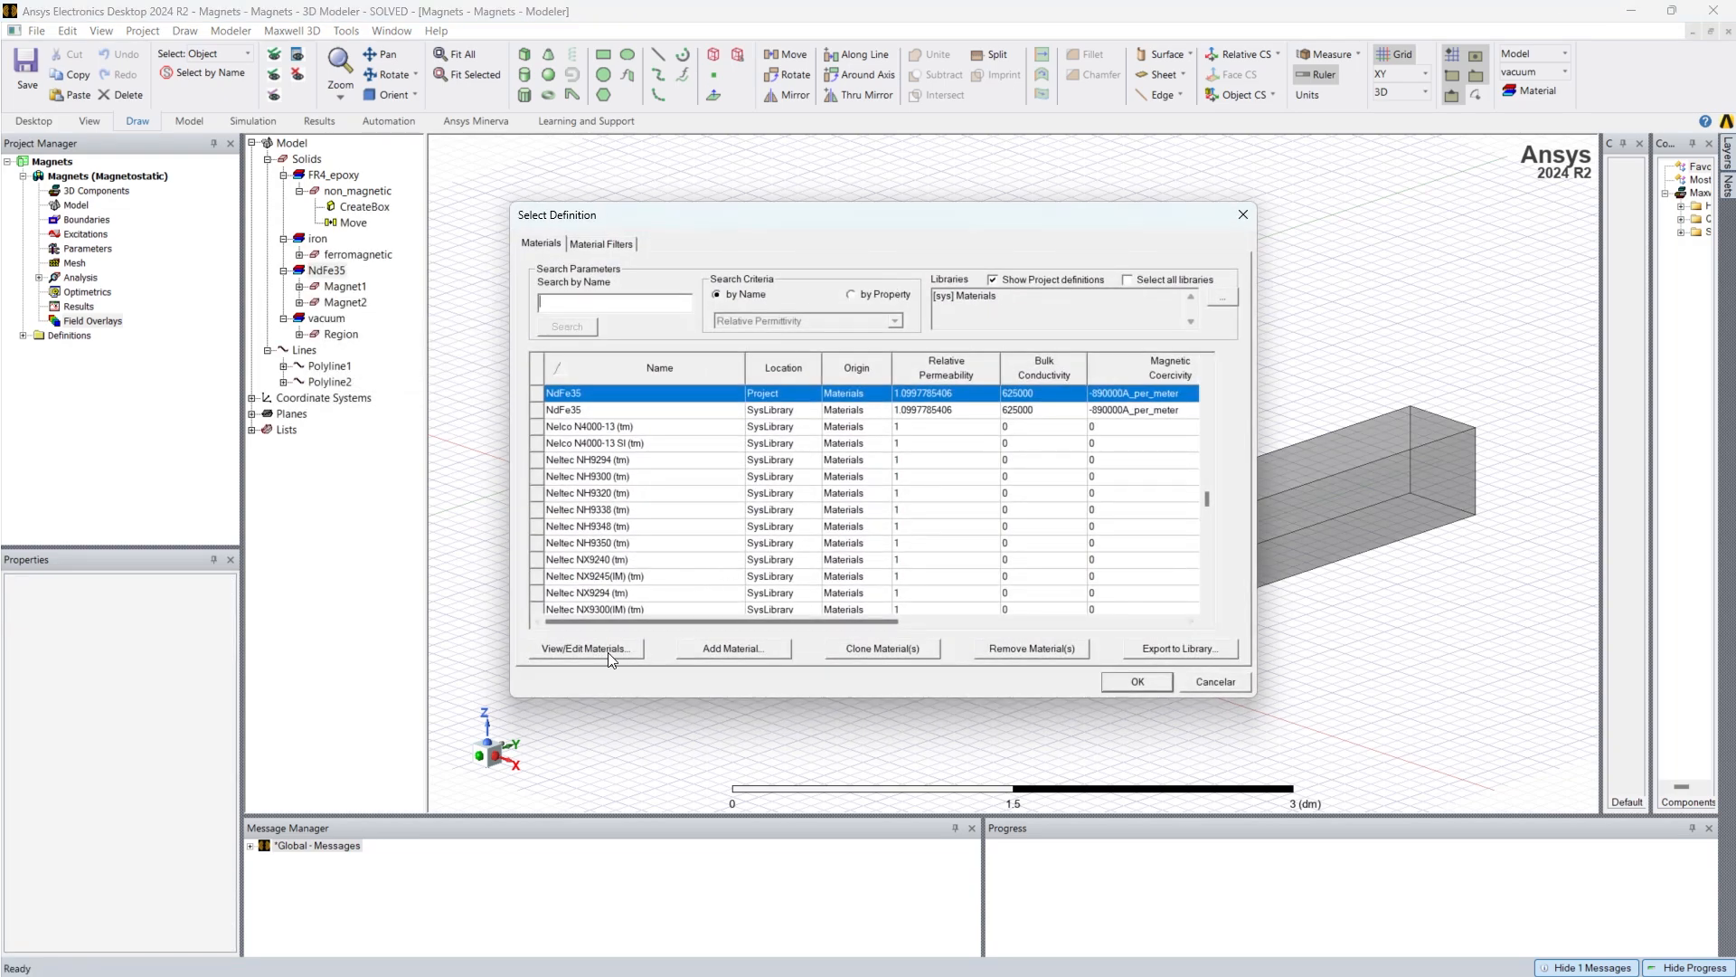
click(586, 650)
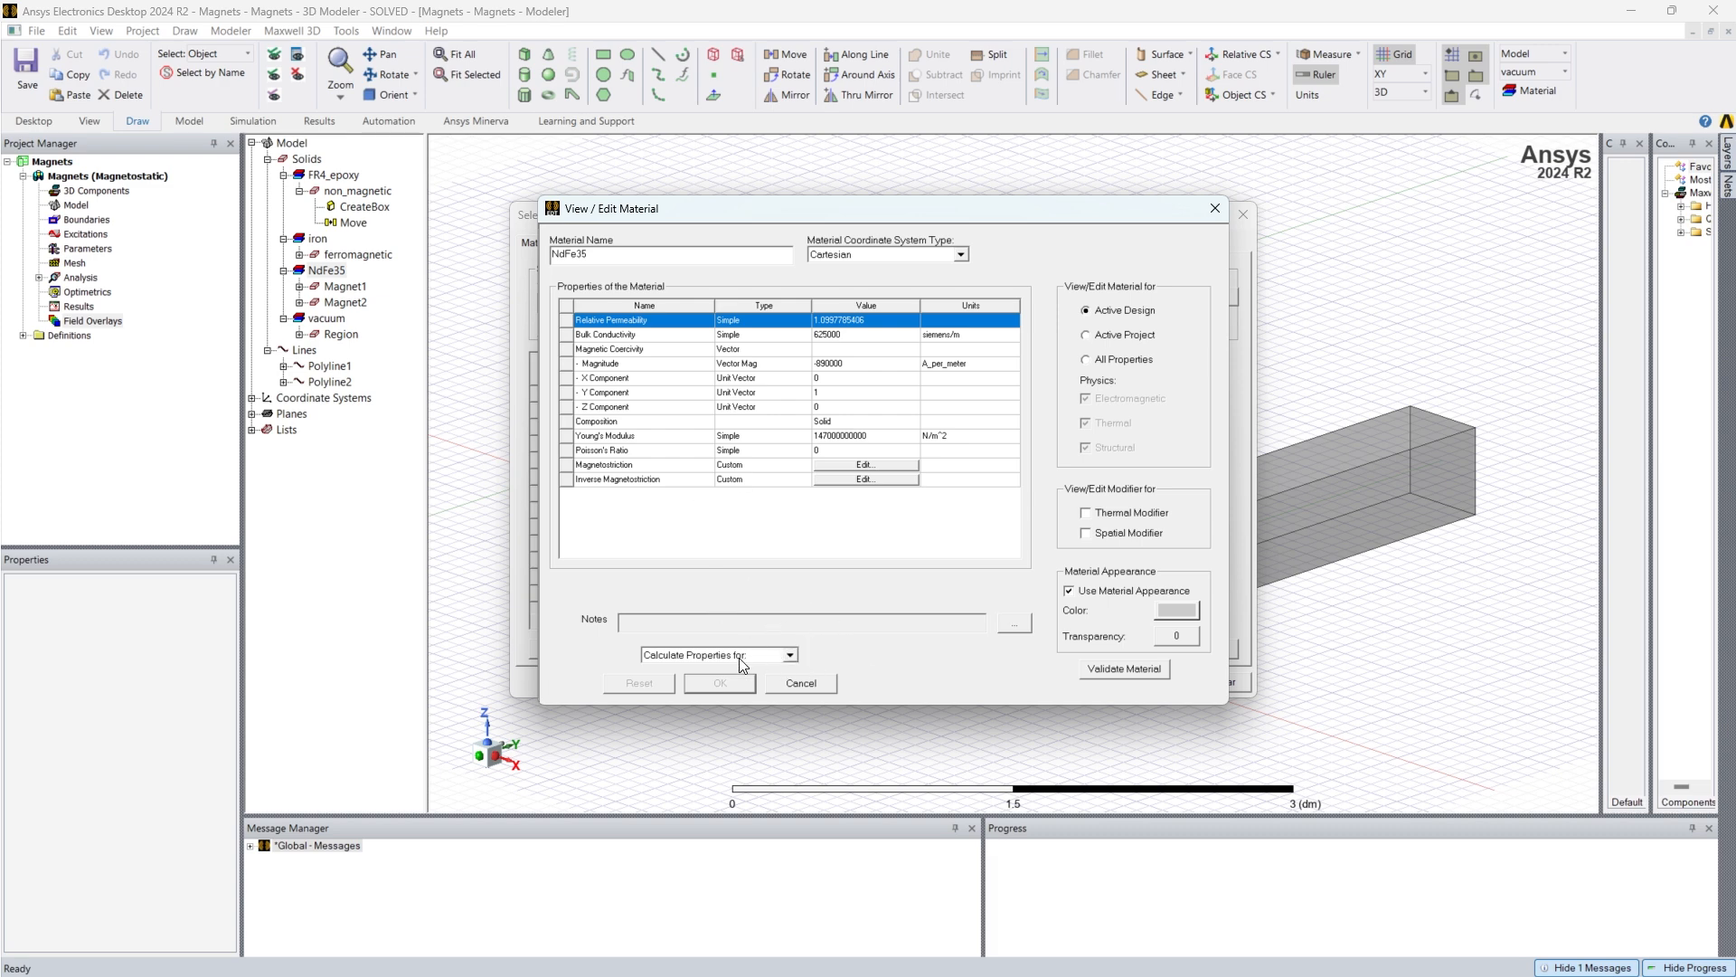
Step: Review the permanent magnet calculation for NdFe35, including its Br and Mp options, and discard everything without saving
click(789, 655)
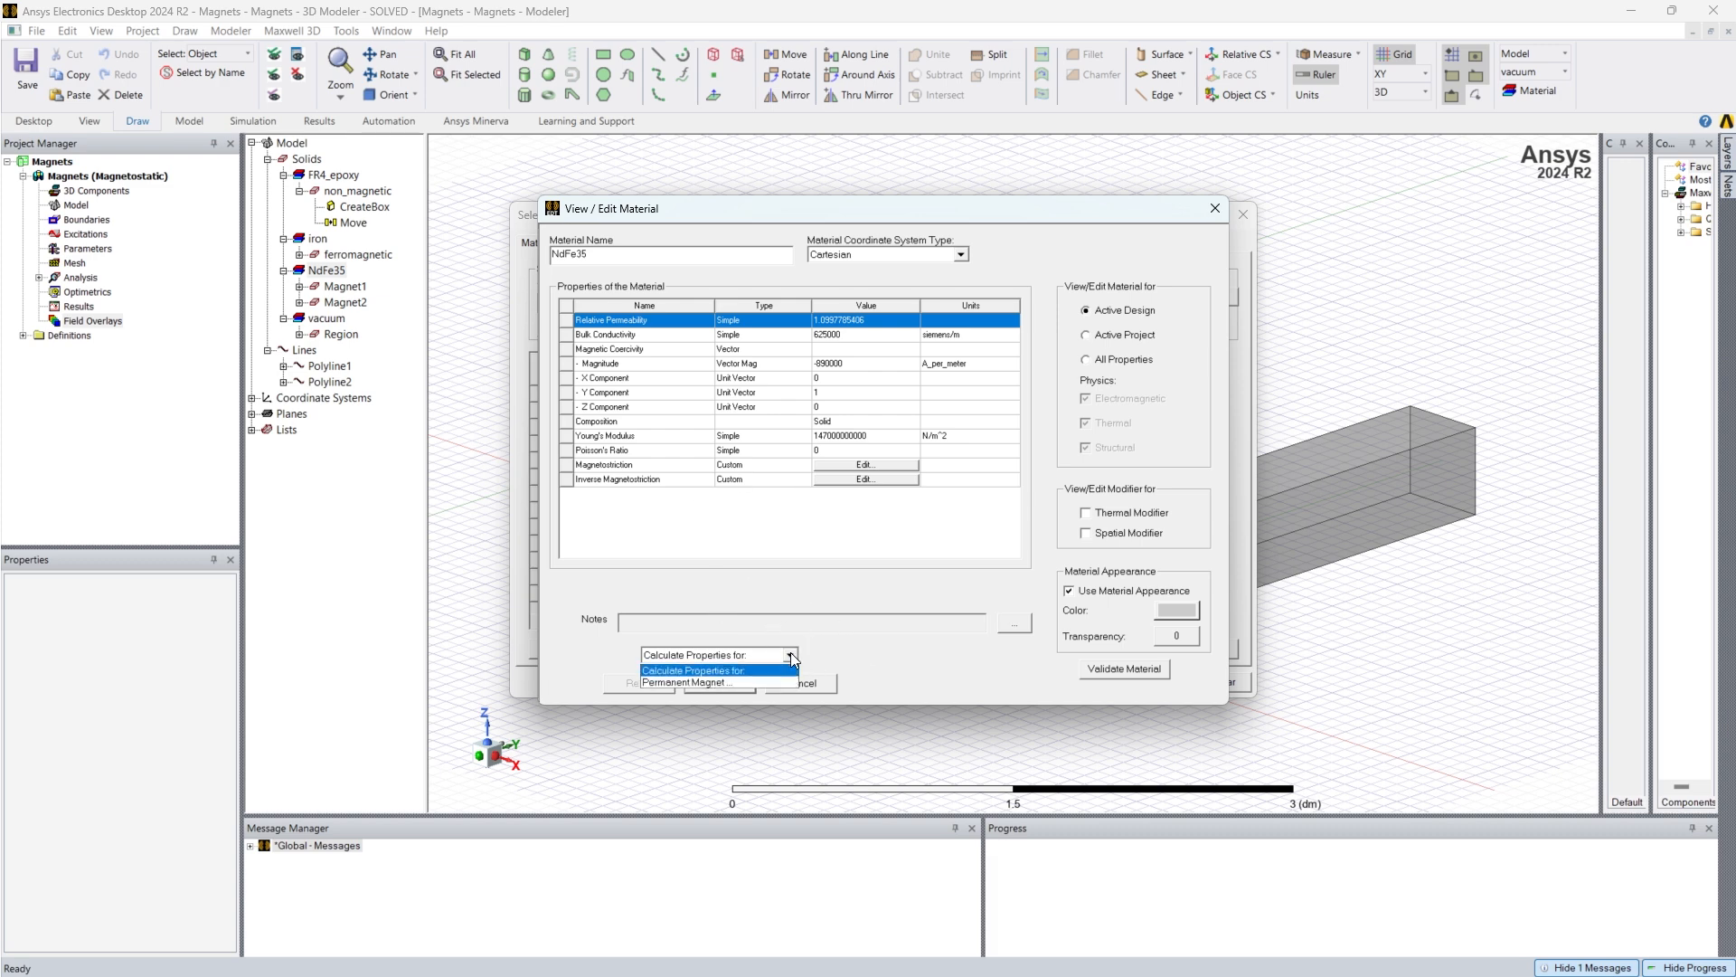
click(735, 682)
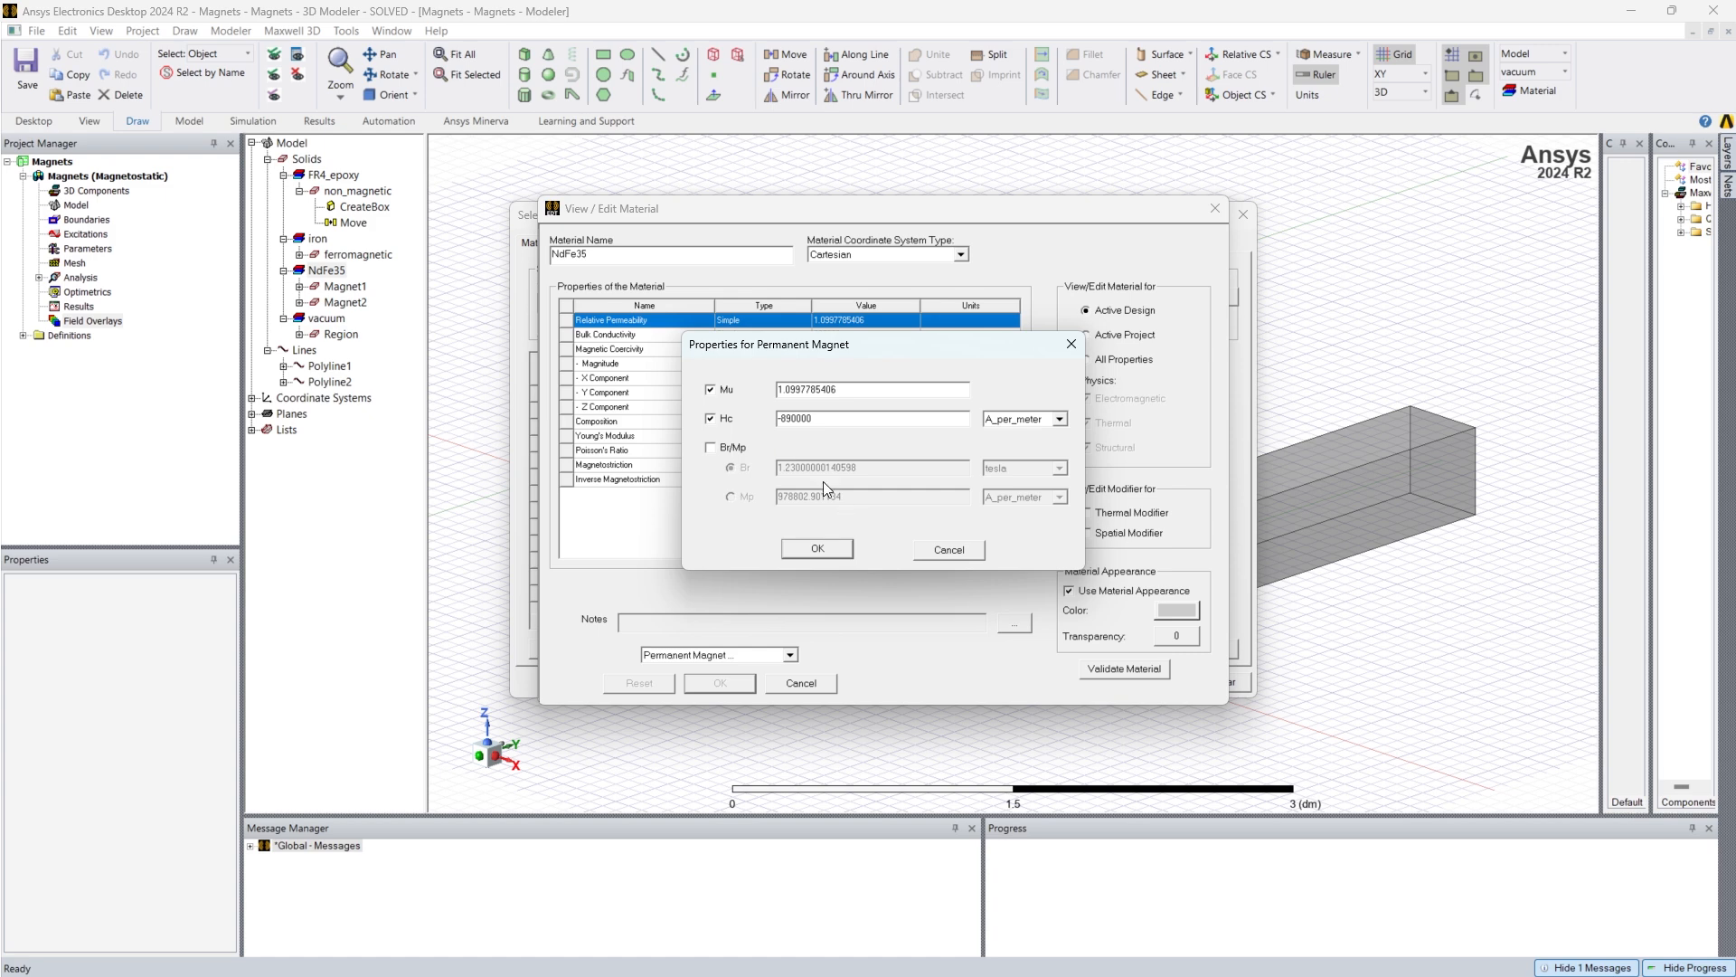
click(736, 448)
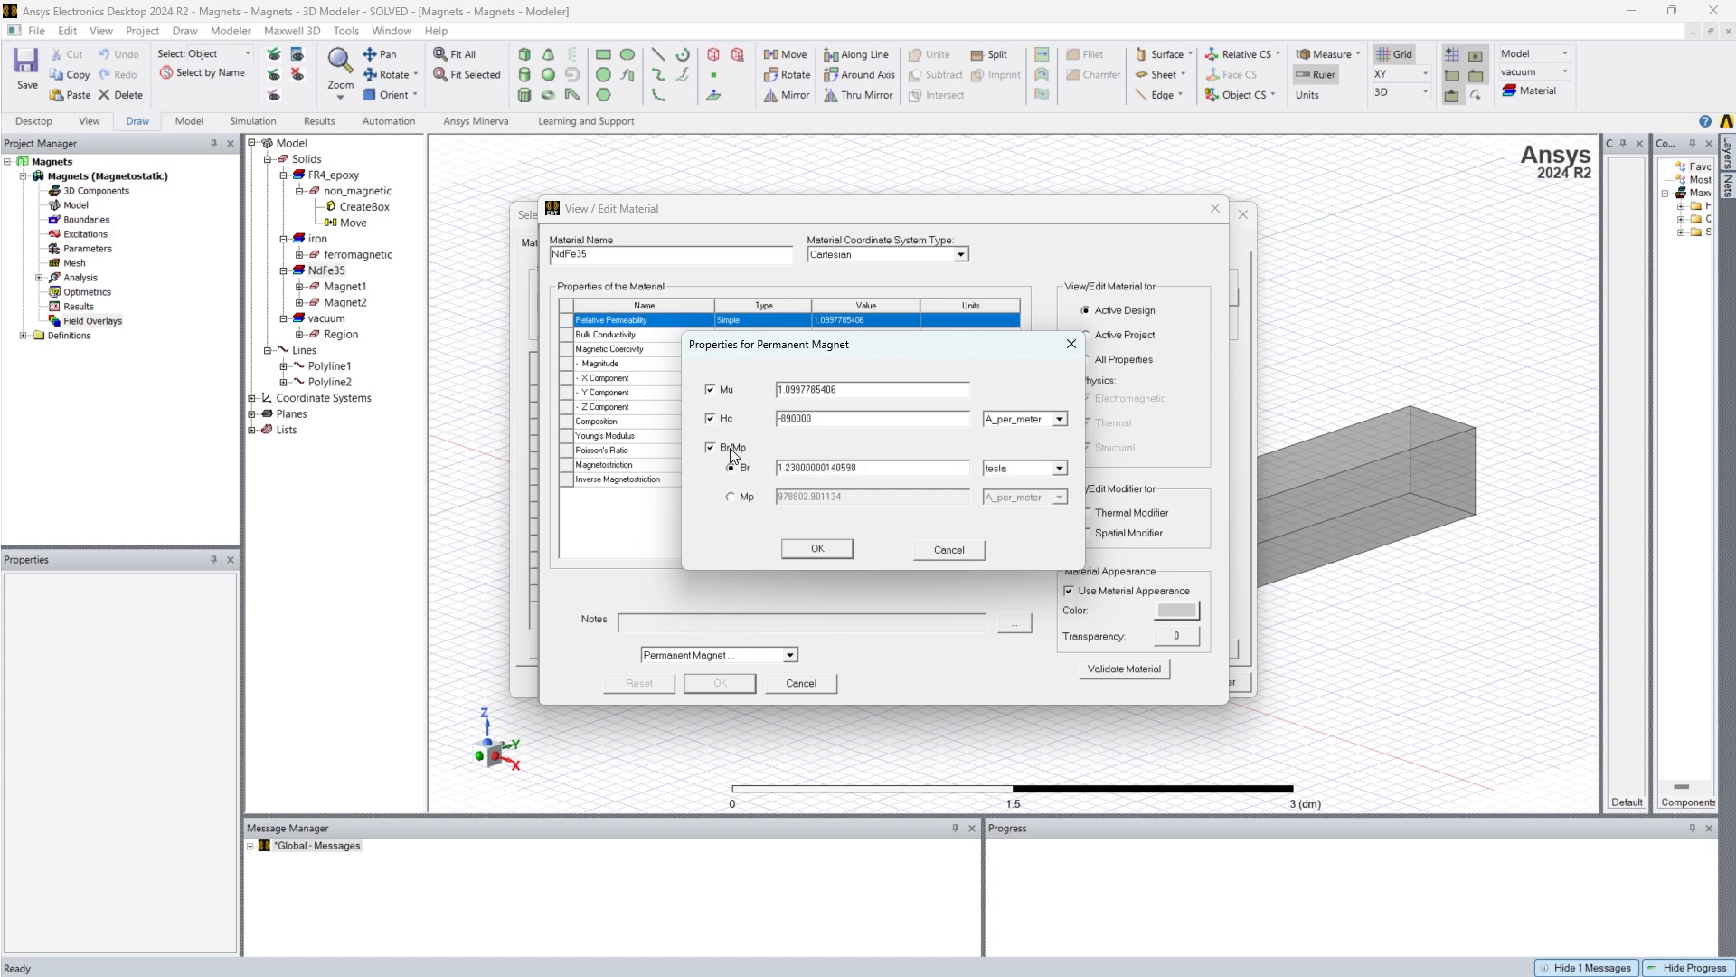
click(731, 498)
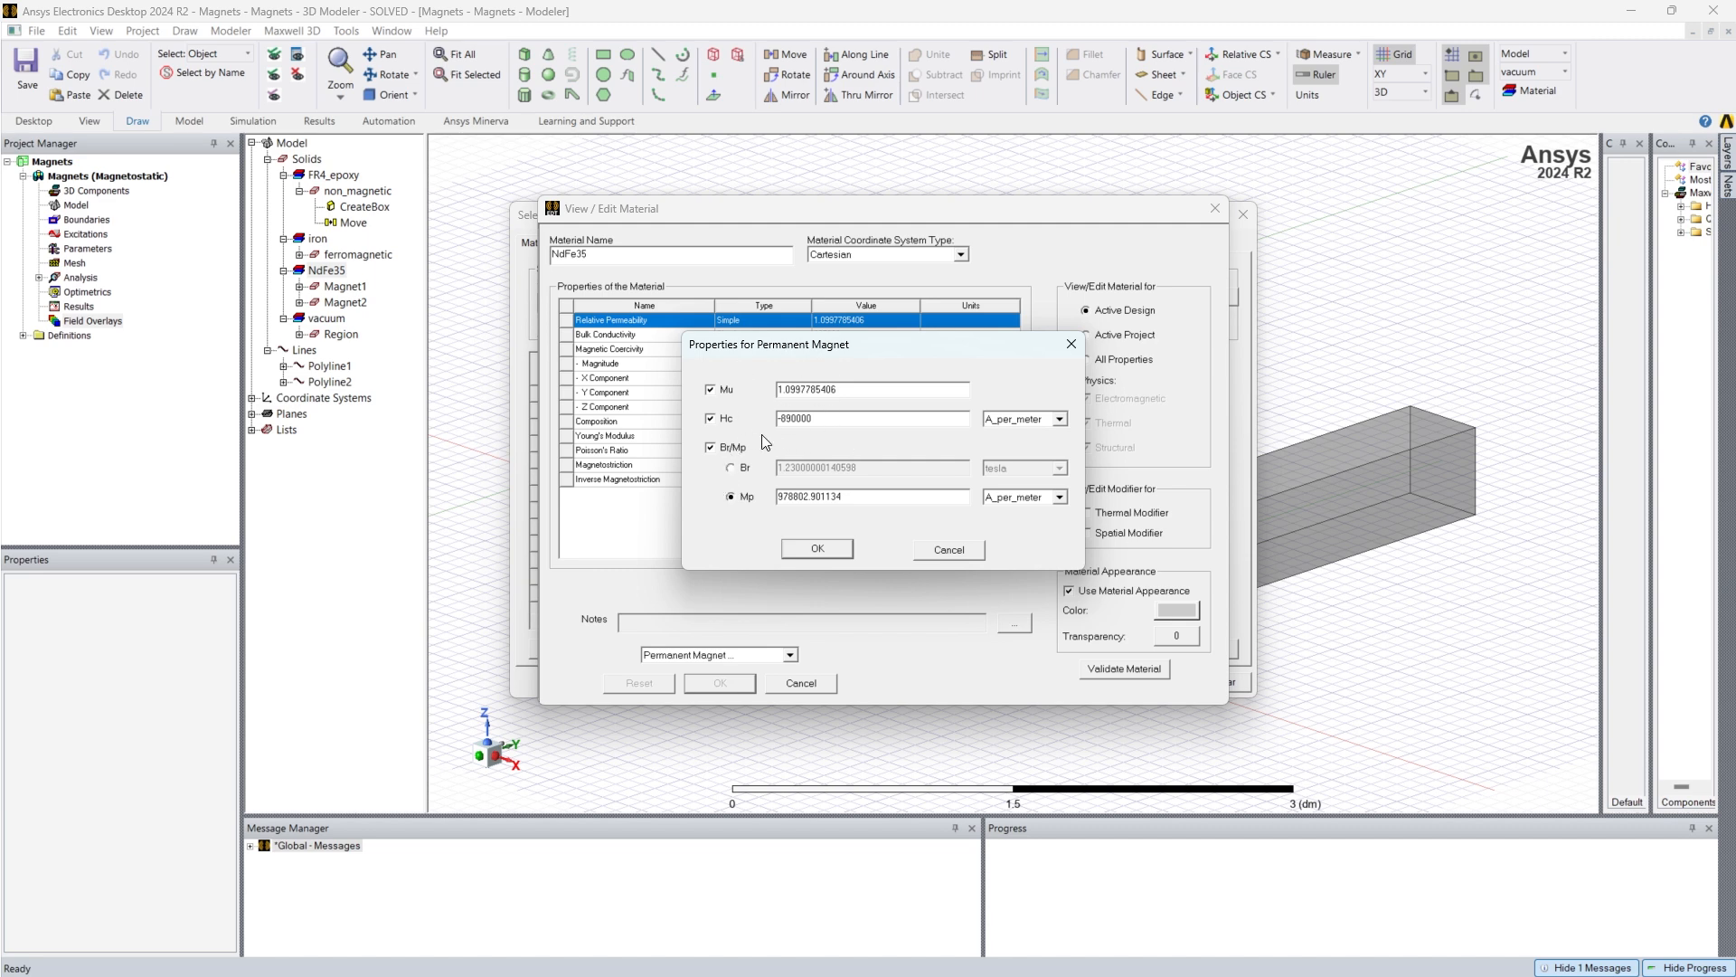
click(711, 448)
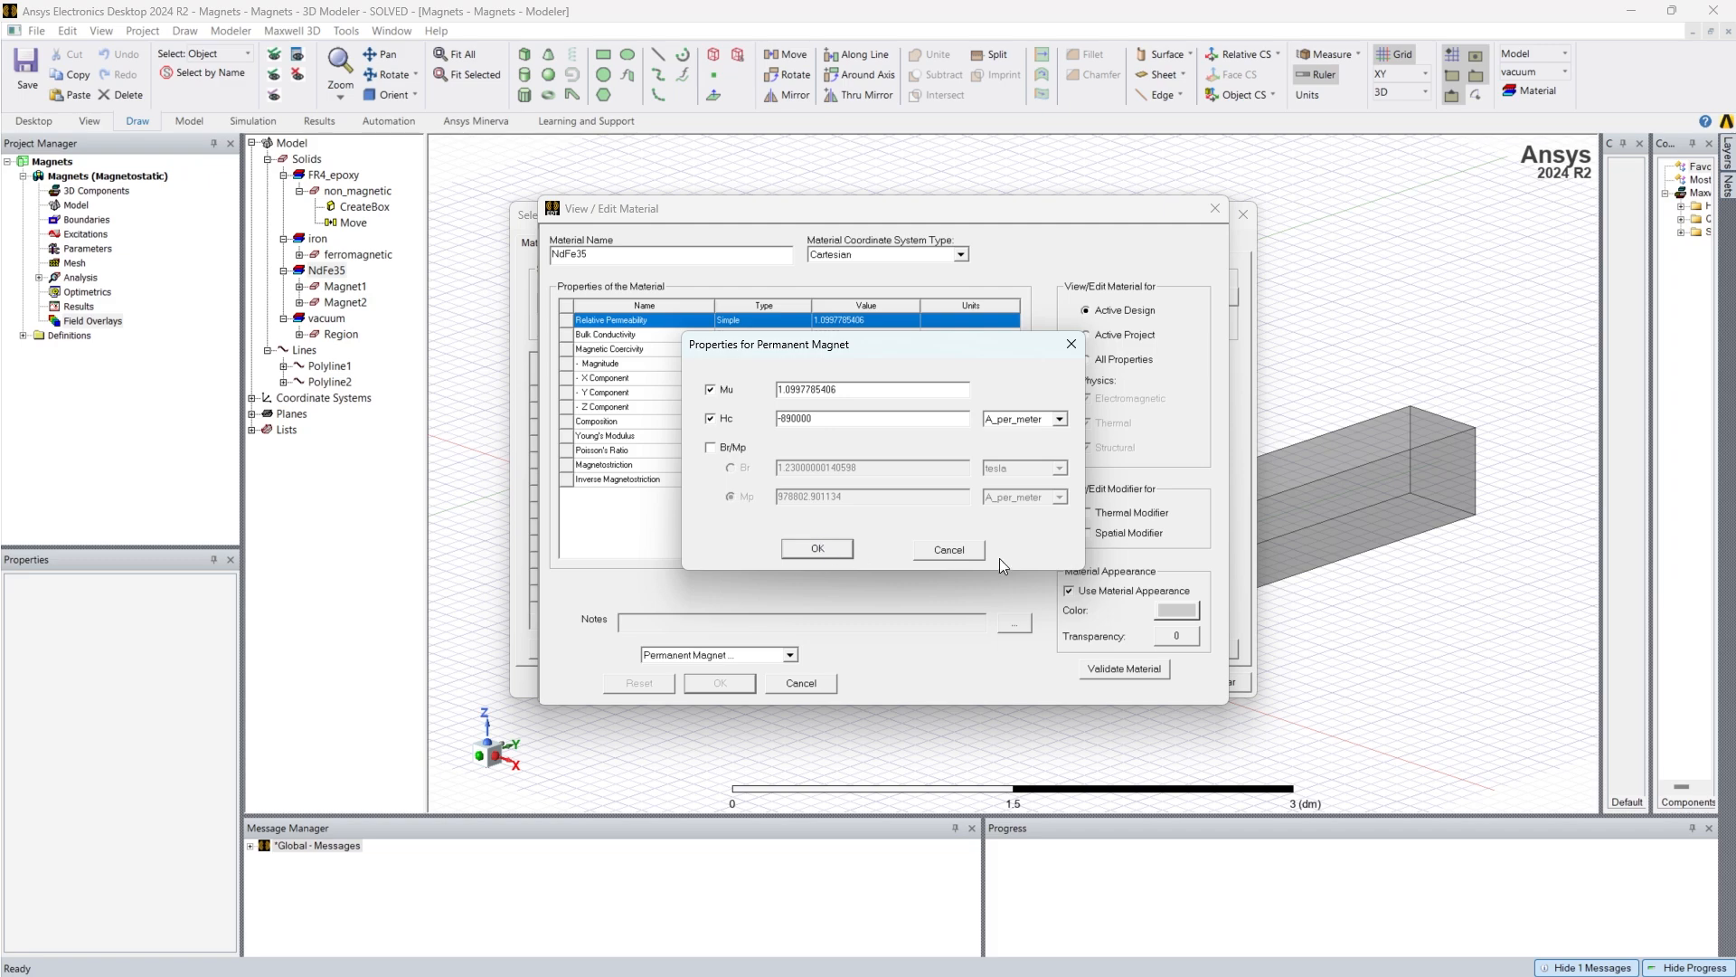
click(962, 555)
click(829, 683)
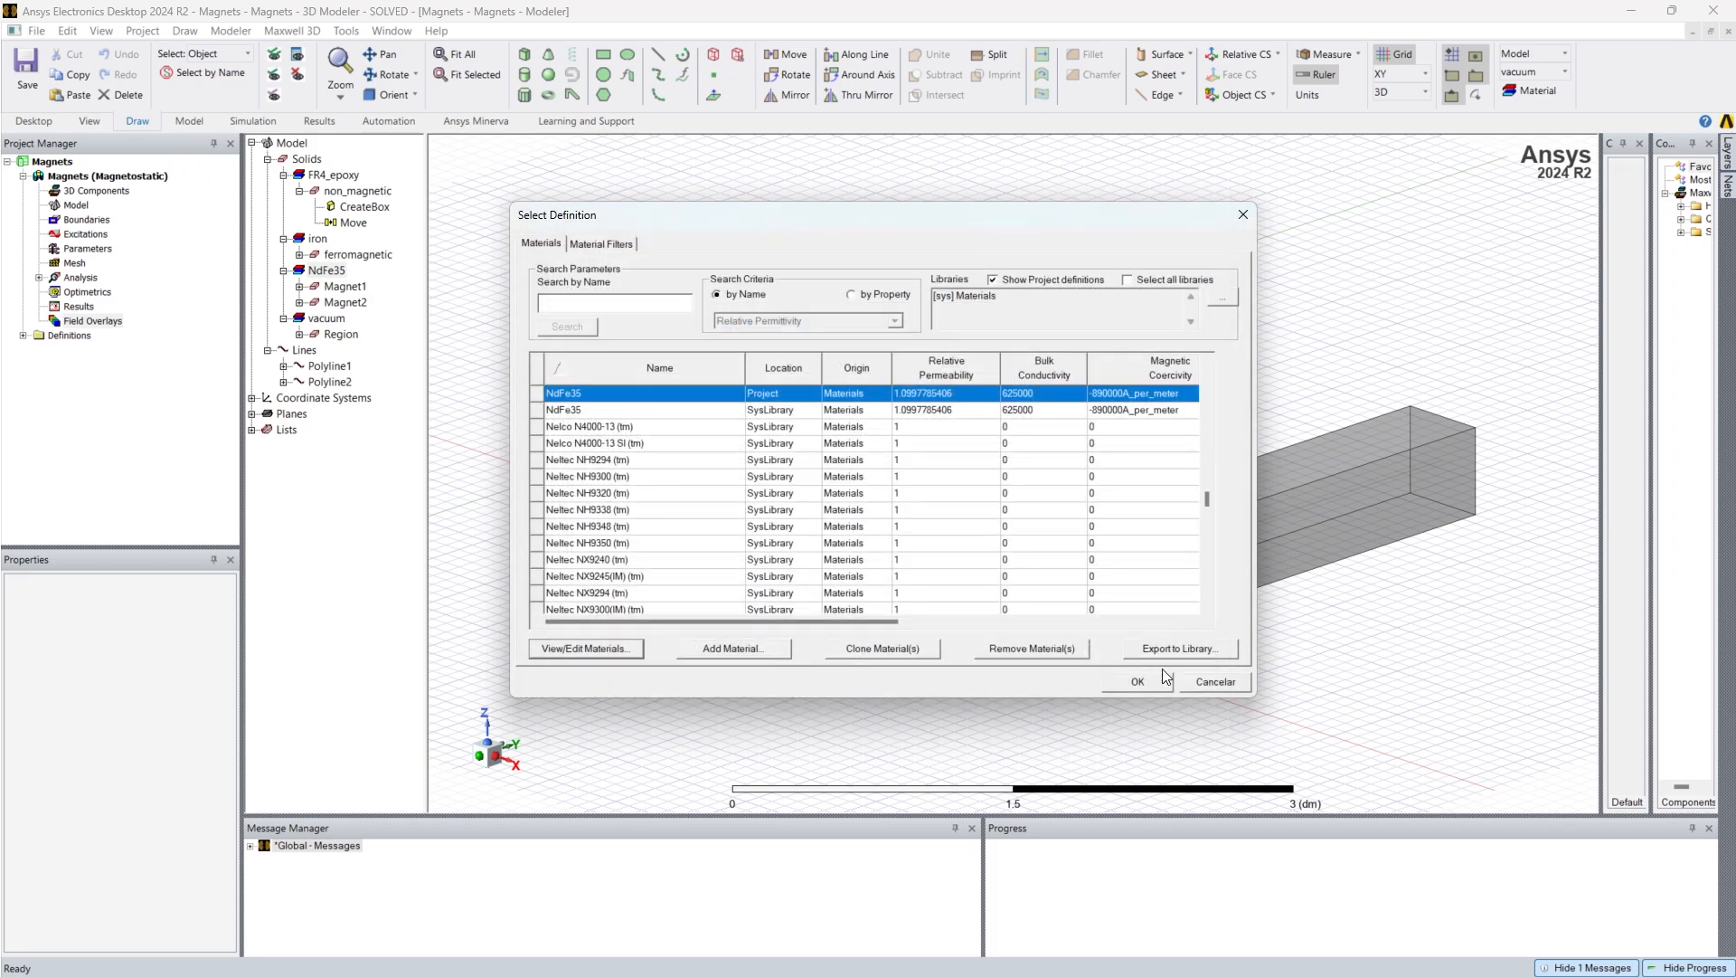
click(1216, 685)
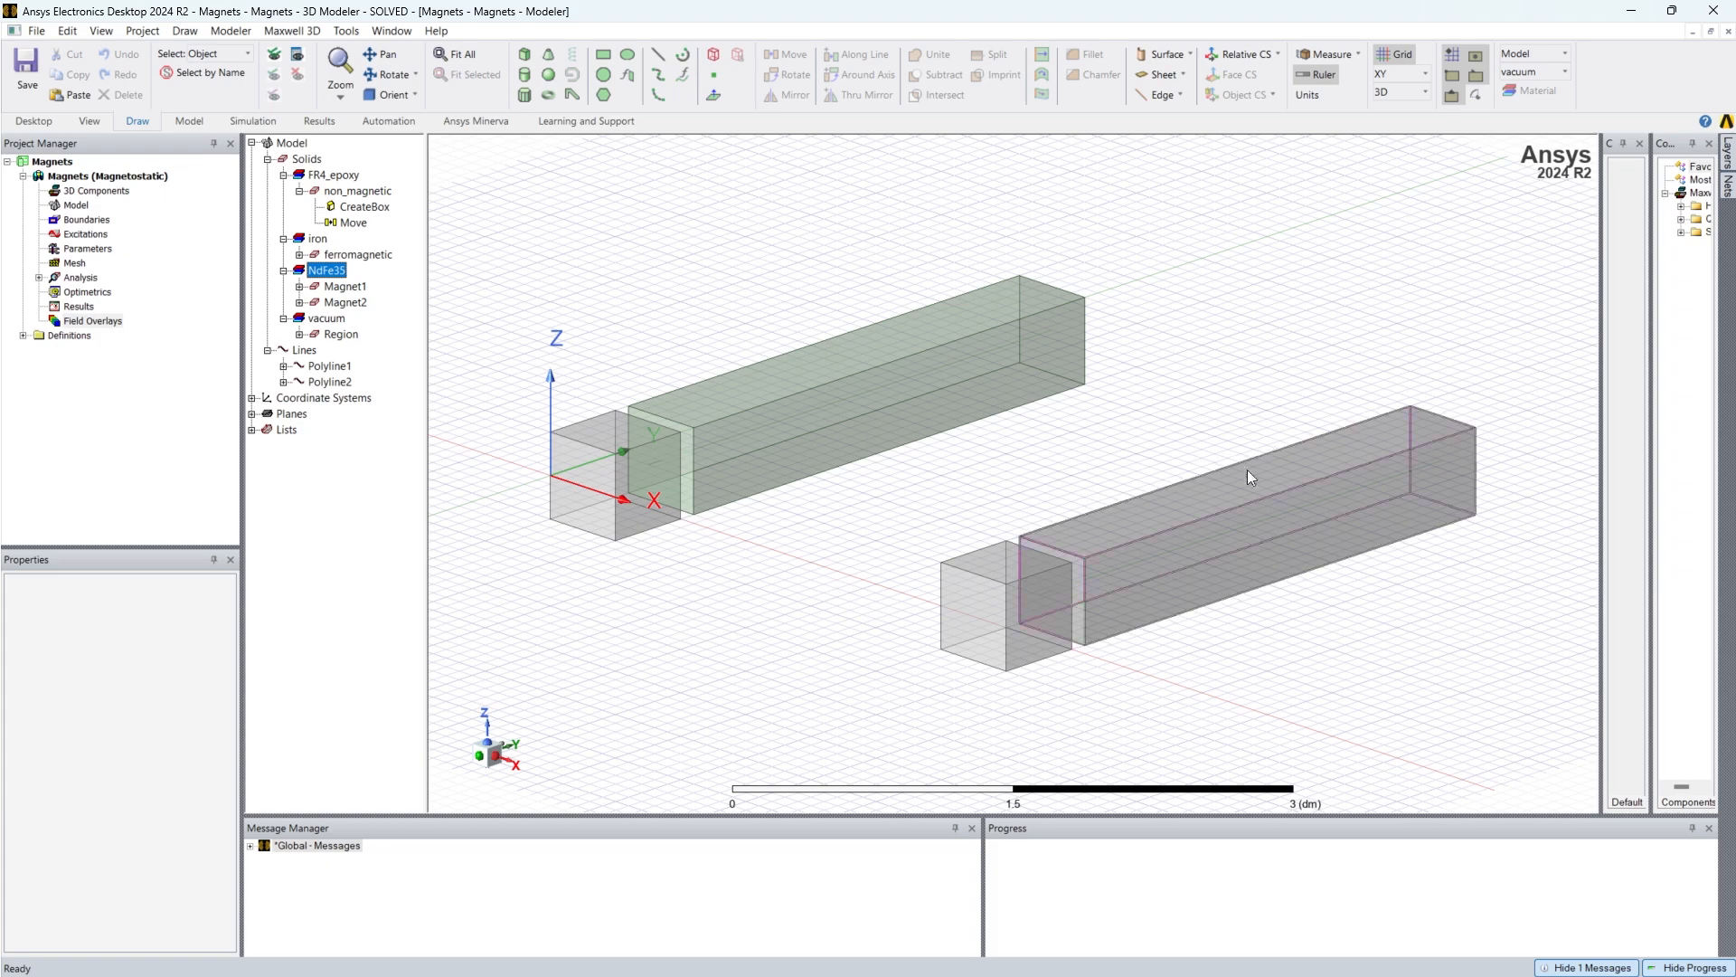
Step: Select the vacuum Region to examine its extent around the magnets and bars, and clear the selection
click(340, 334)
scroll(941, 527, down, 3)
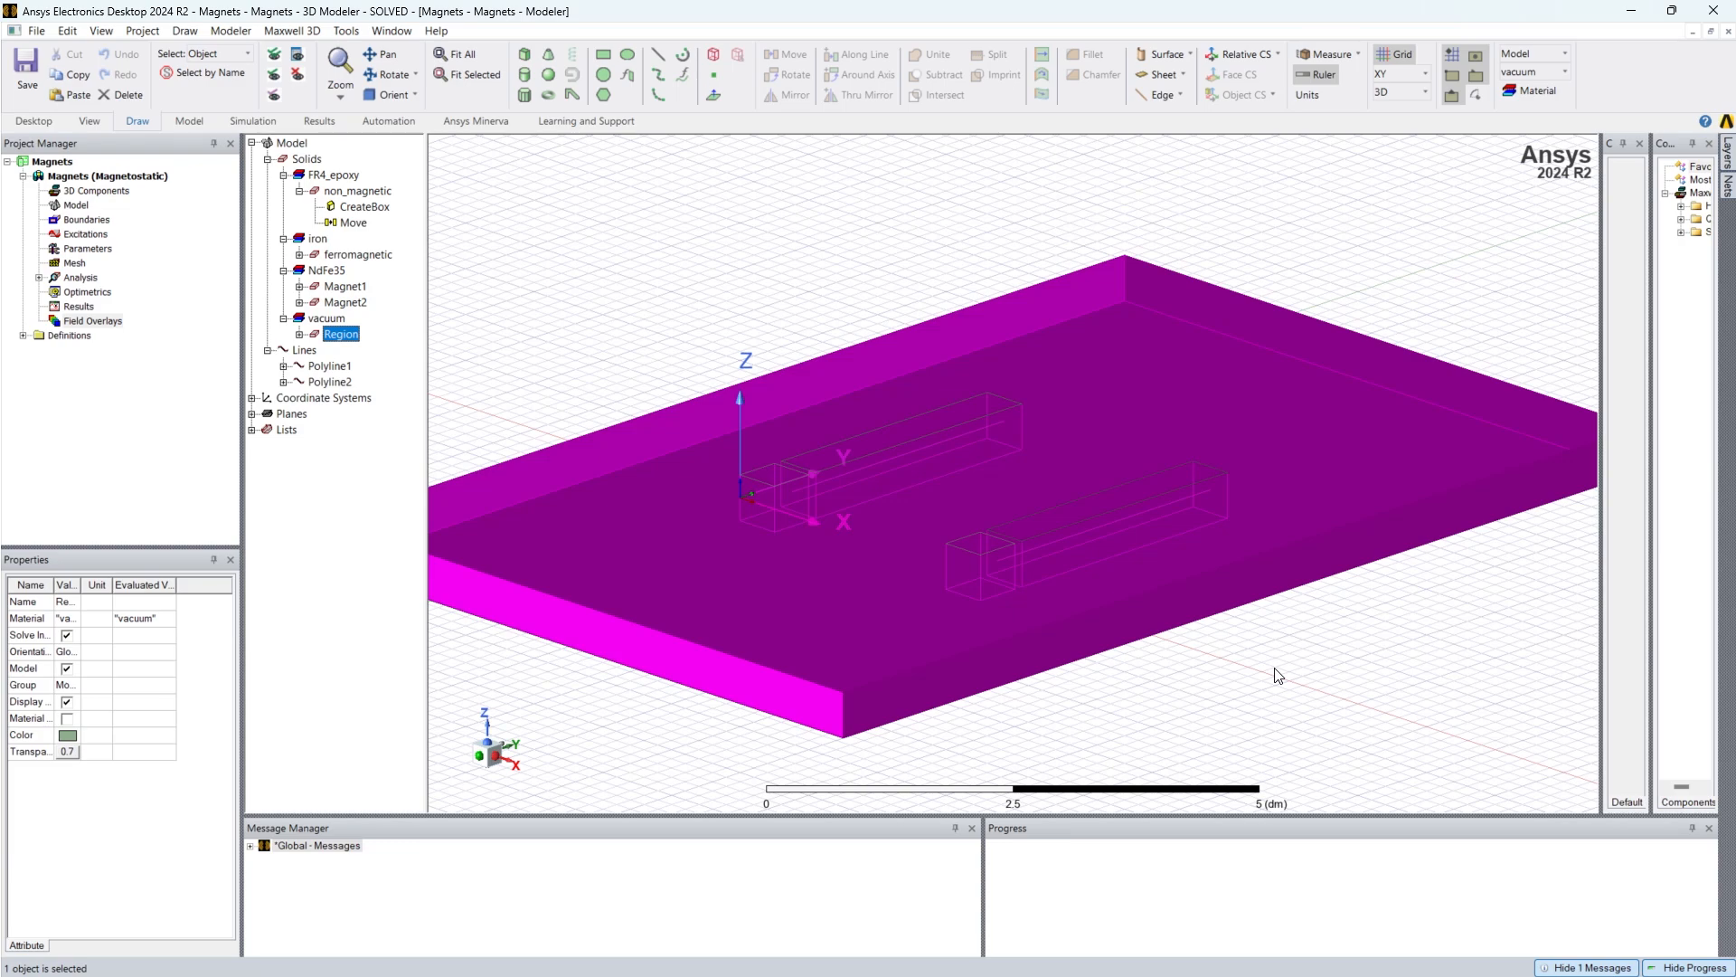
click(692, 221)
scroll(908, 550, up, 2)
scroll(908, 549, up, 1)
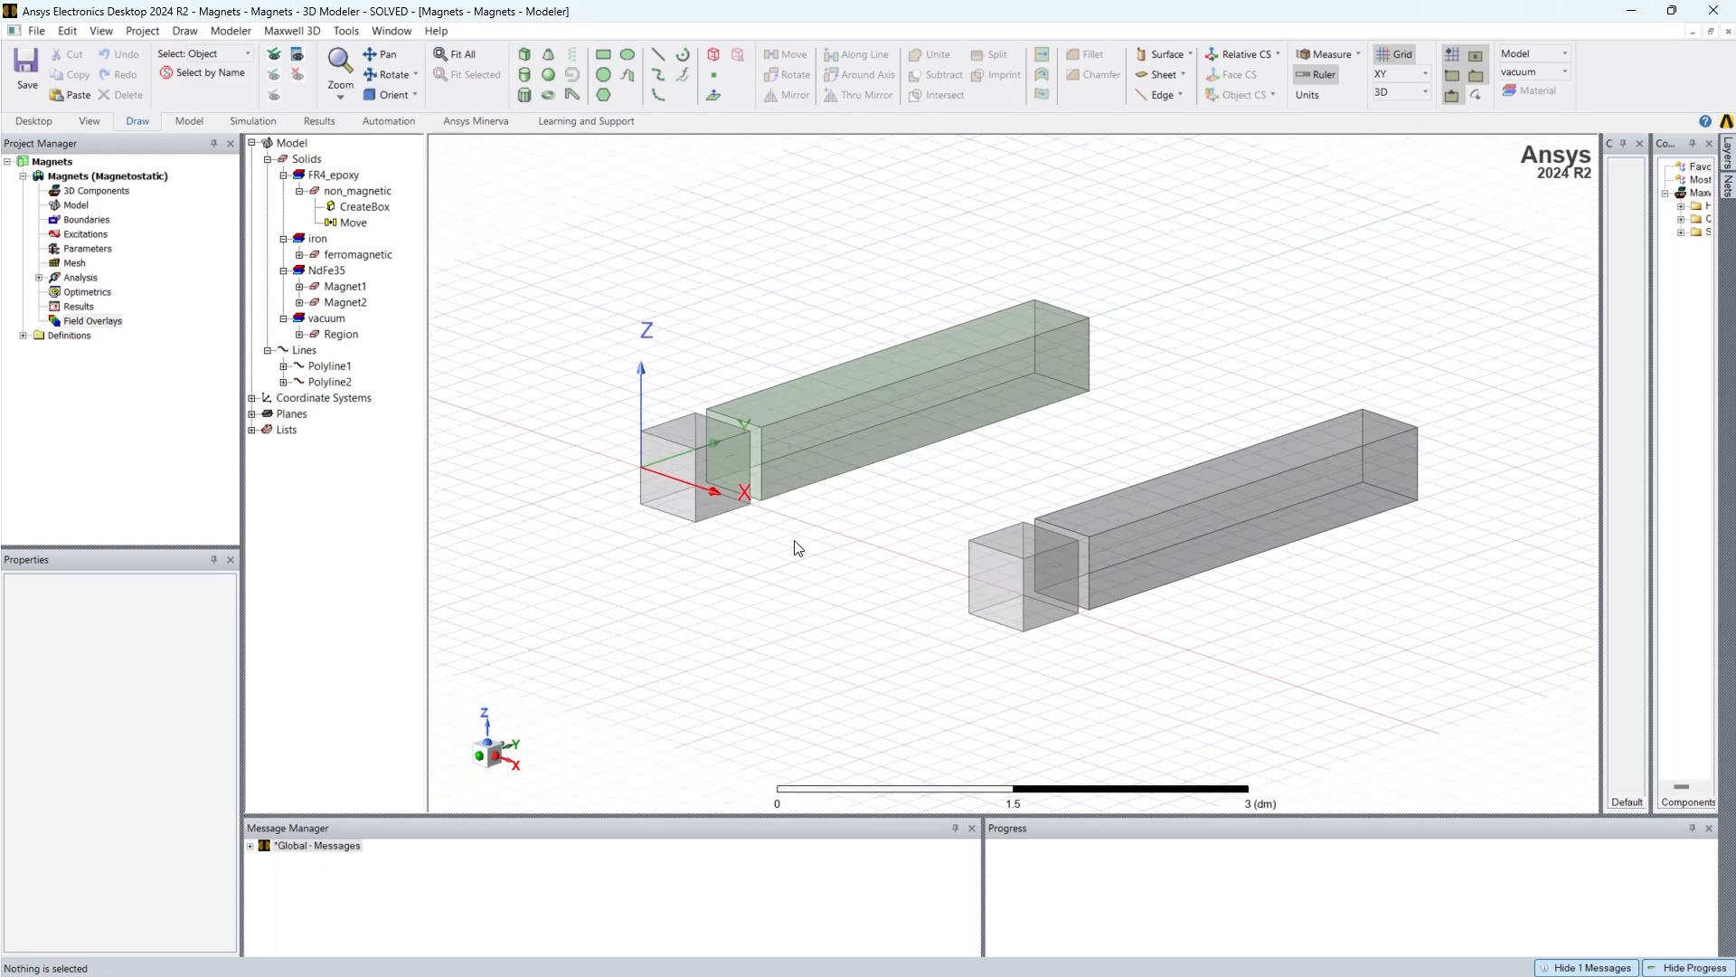
Step: Find Setup1 under the design's analysis and look over its available commands and settings
click(39, 278)
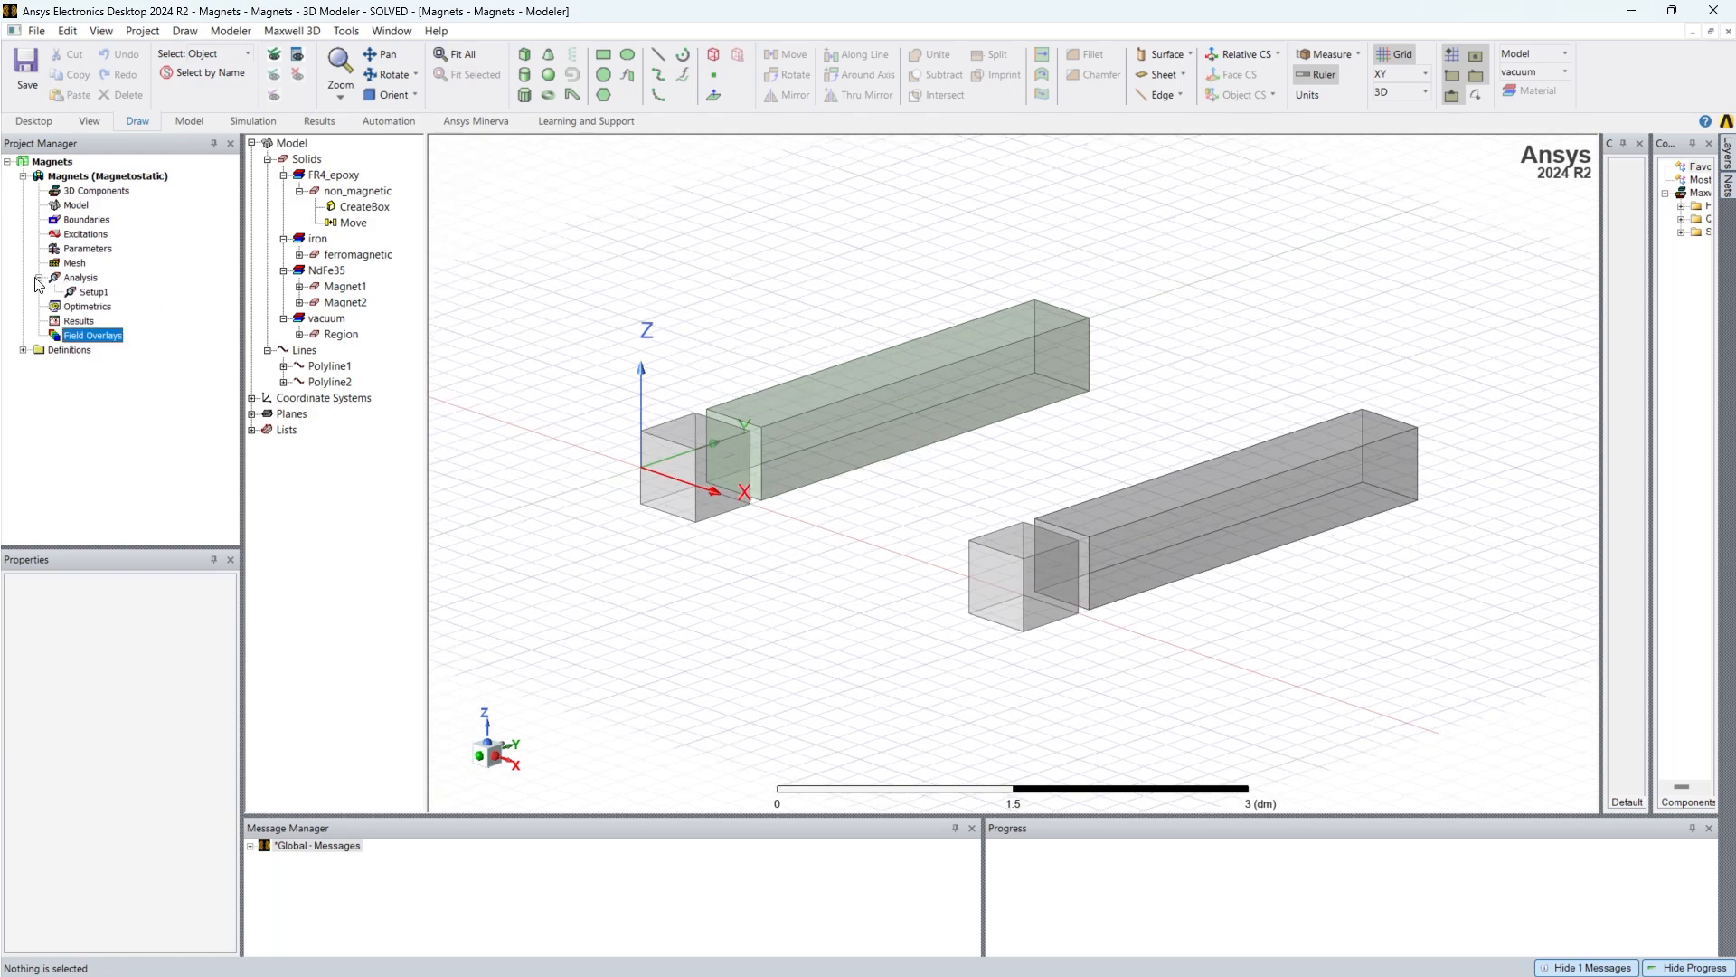
right_click(92, 295)
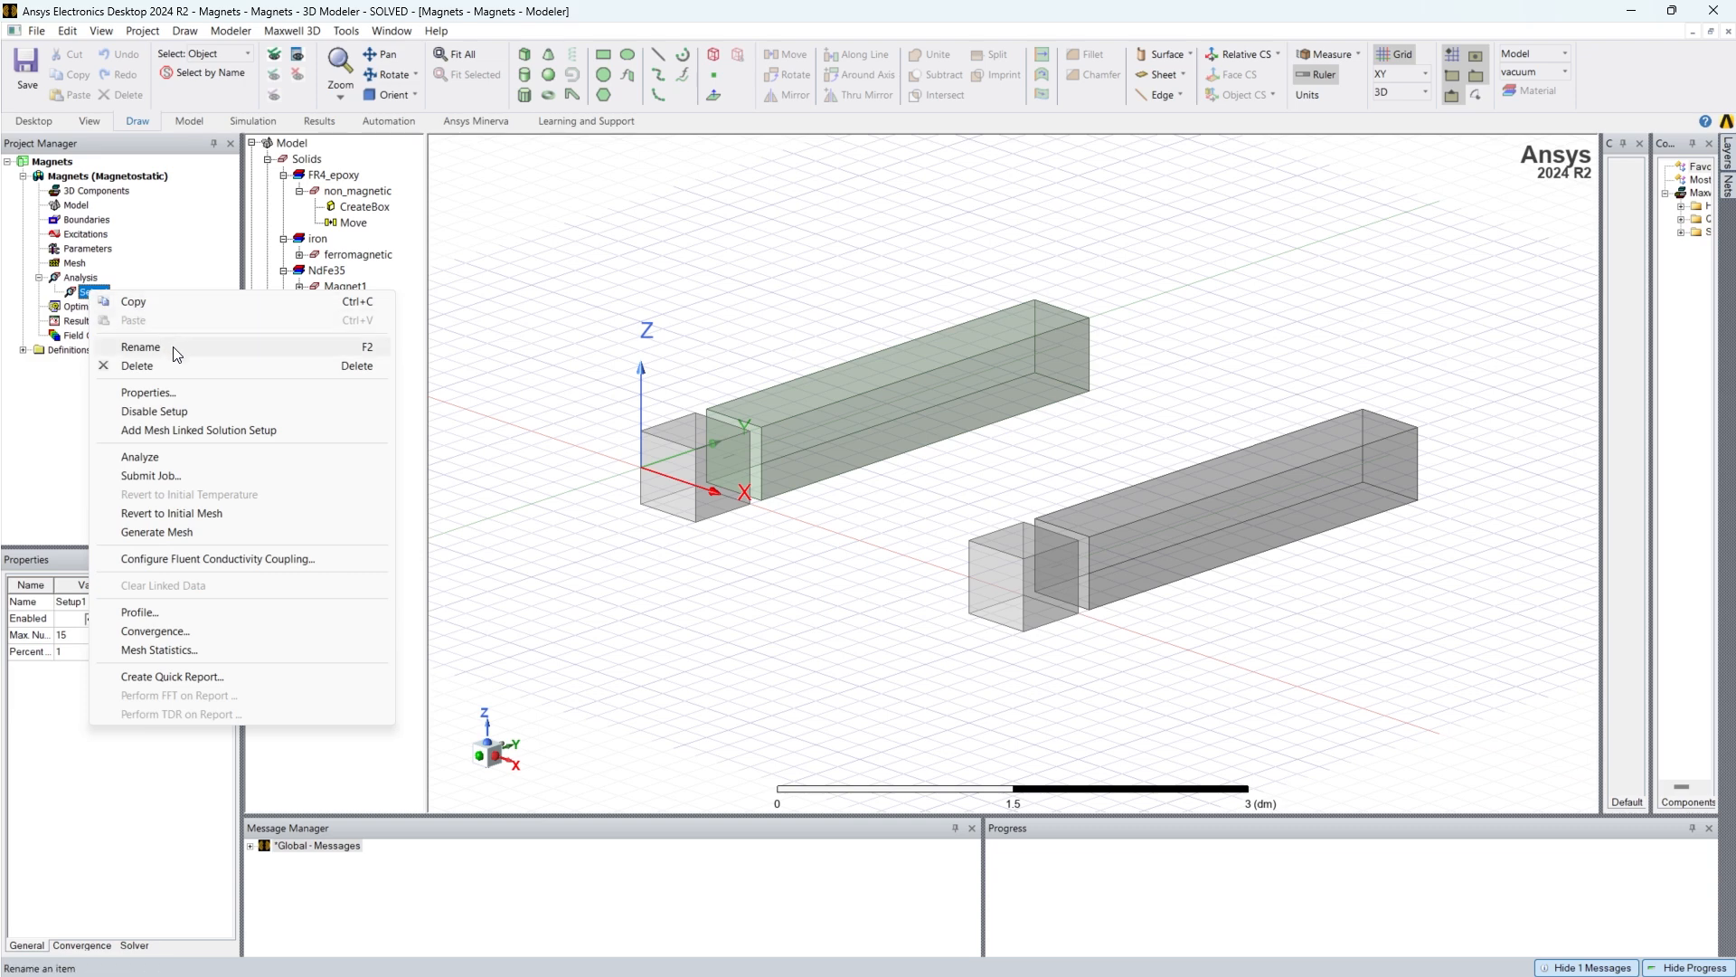
click(579, 509)
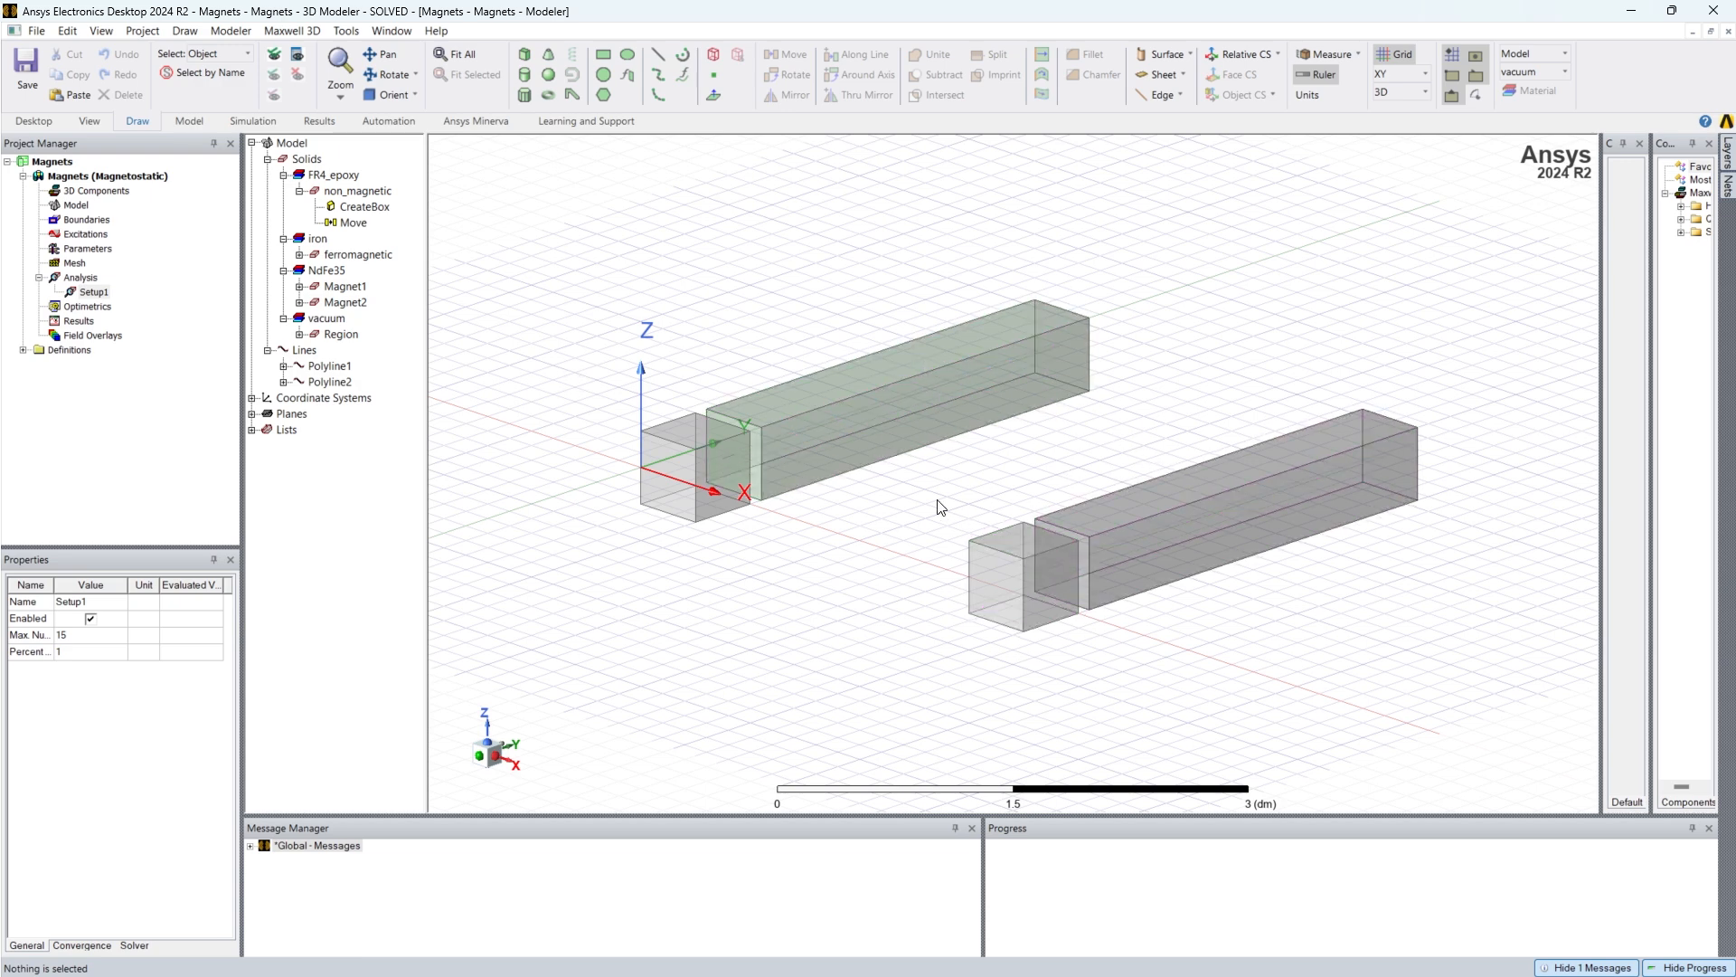
Step: Locate Polyline1 and Polyline2 inside the bars, and create a rectangular fields plot of Mag_B against distance along Polyline1
click(328, 366)
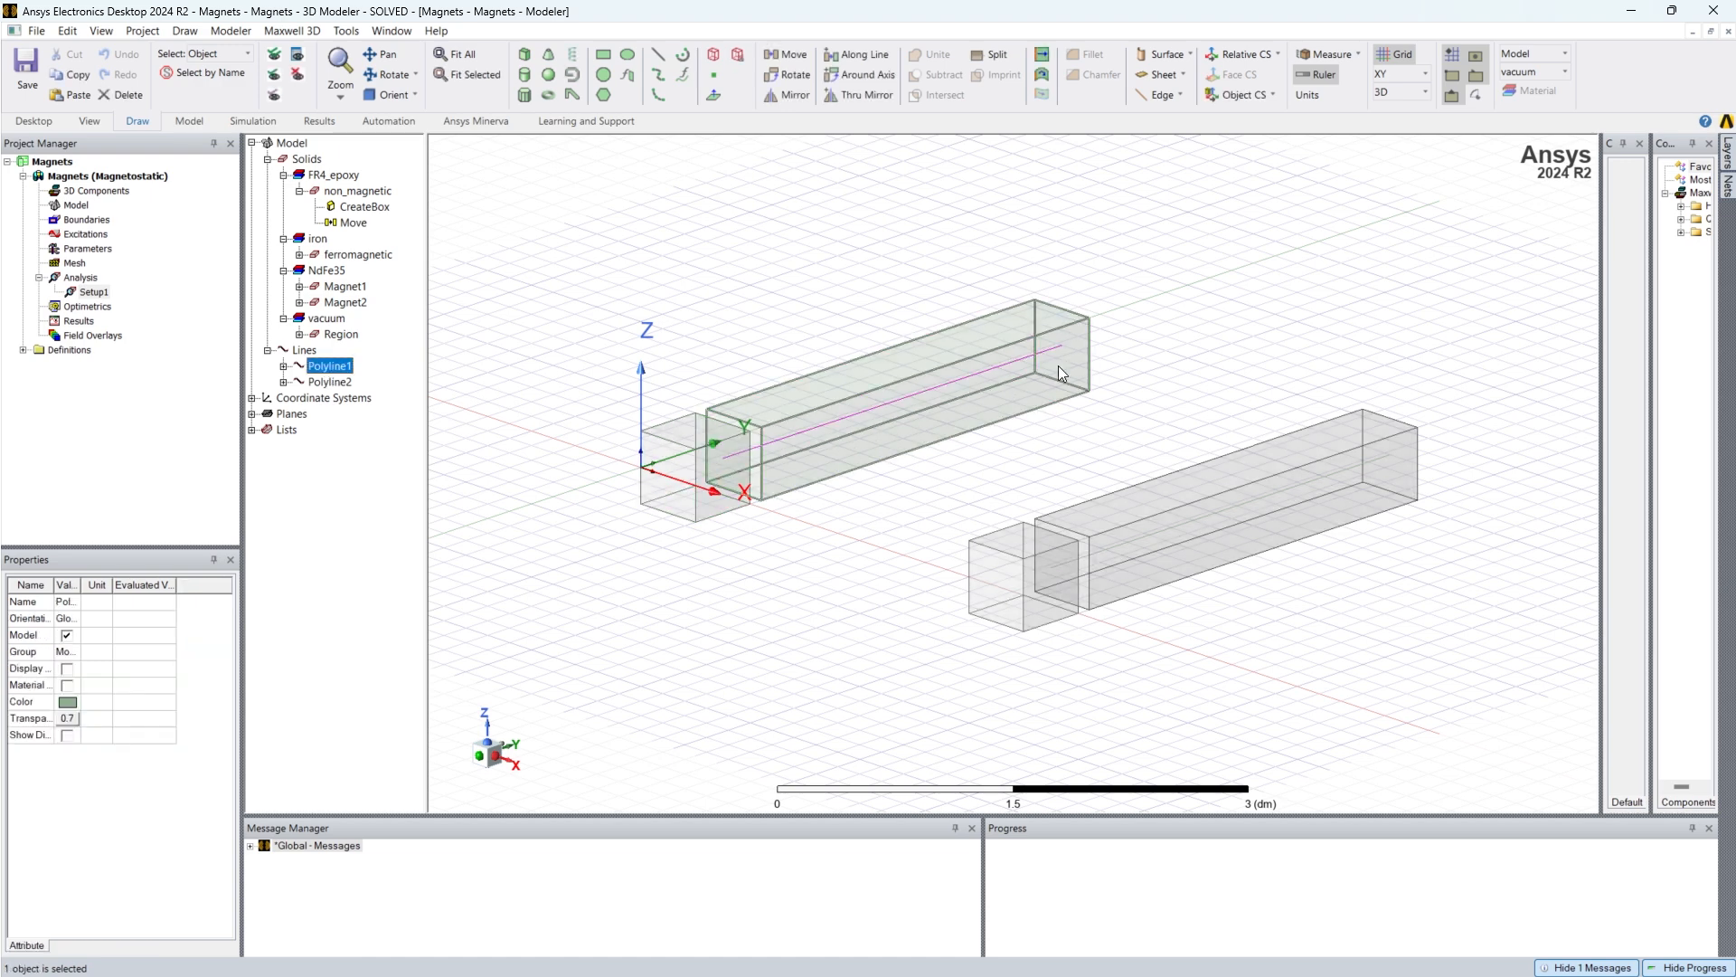
click(330, 383)
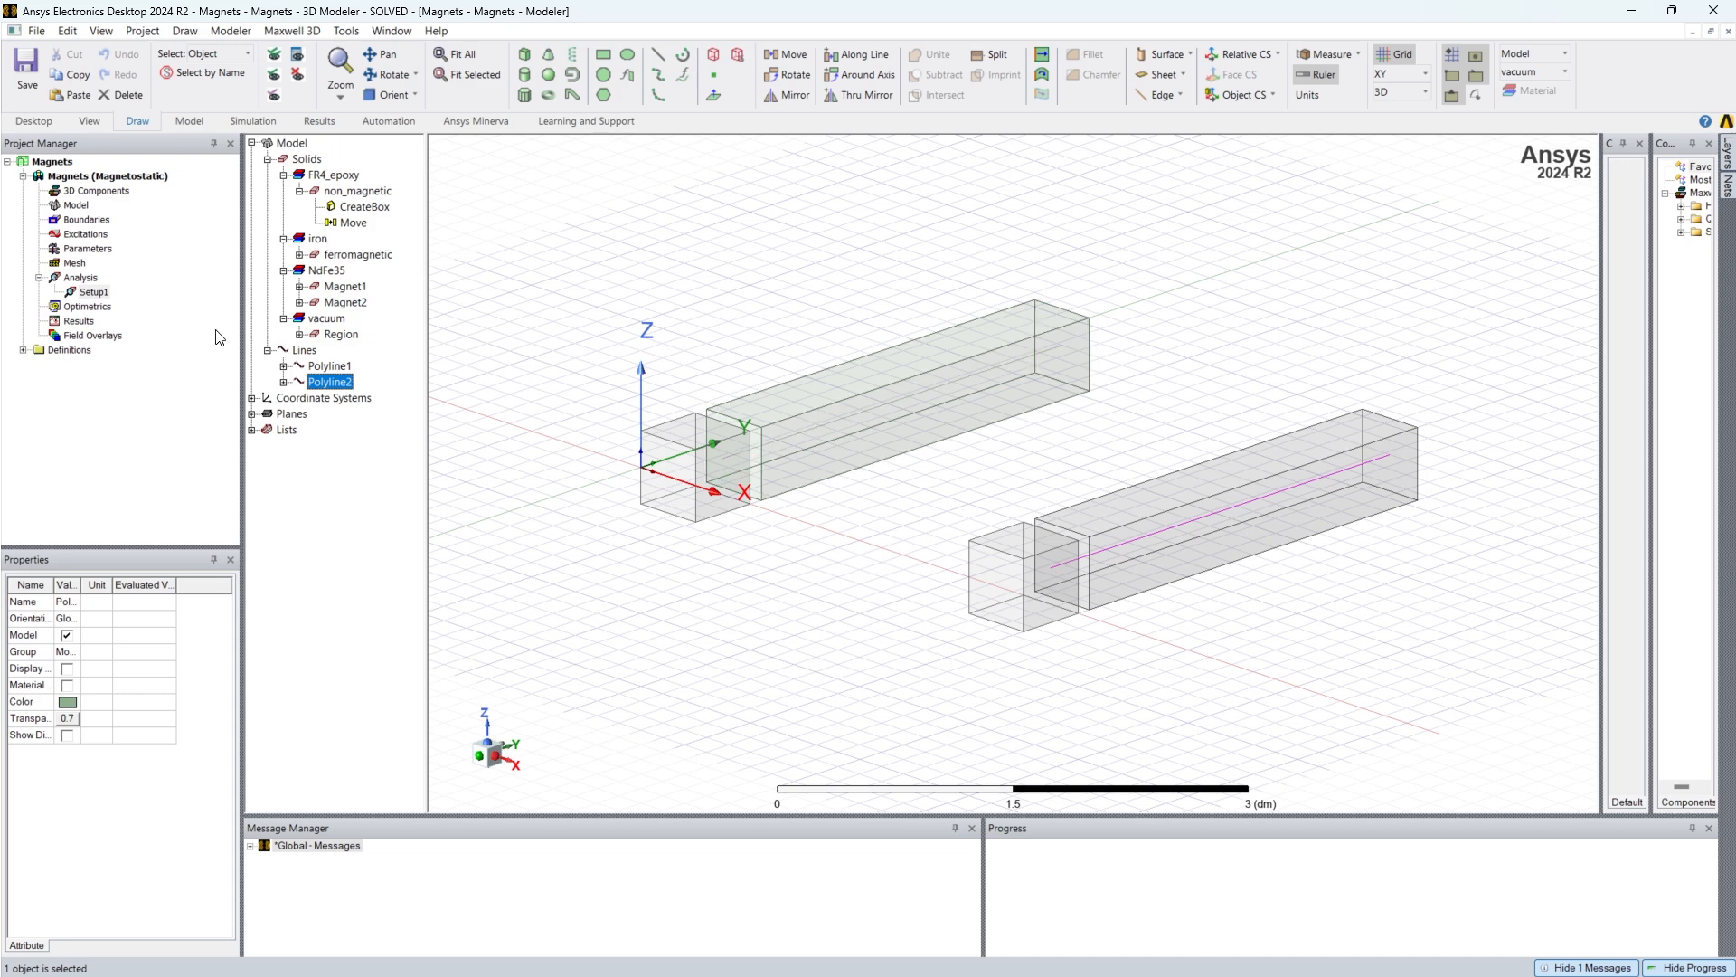
right_click(54, 329)
mouse_move(265, 387)
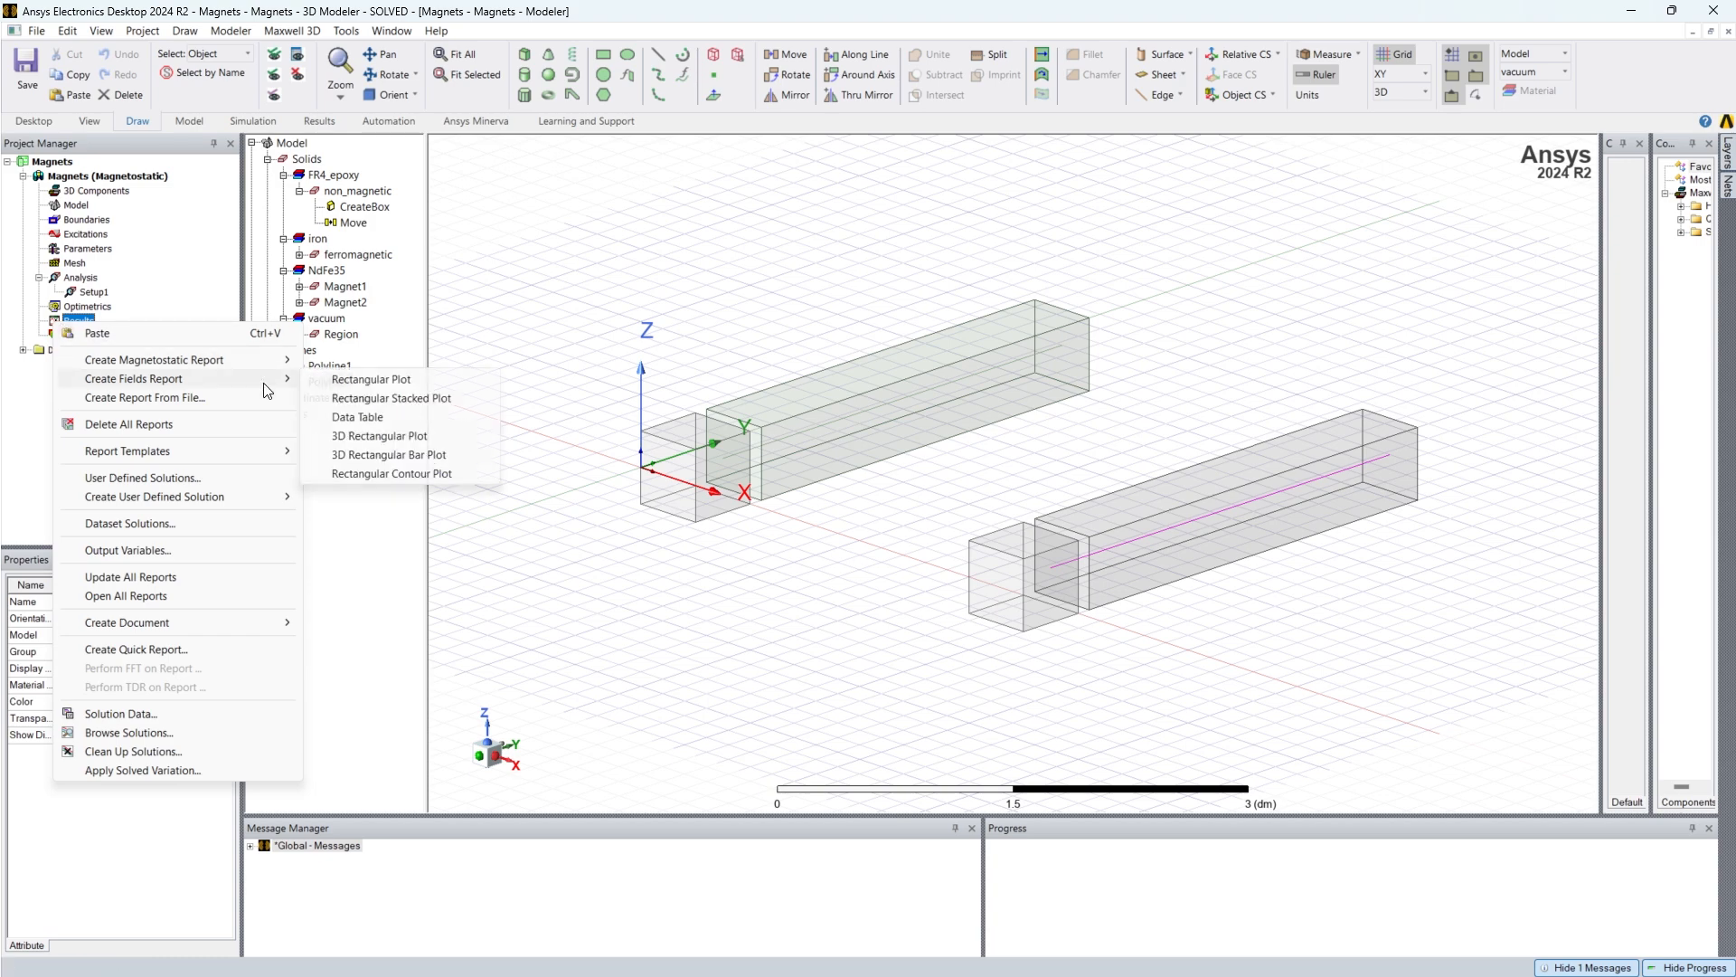
click(362, 387)
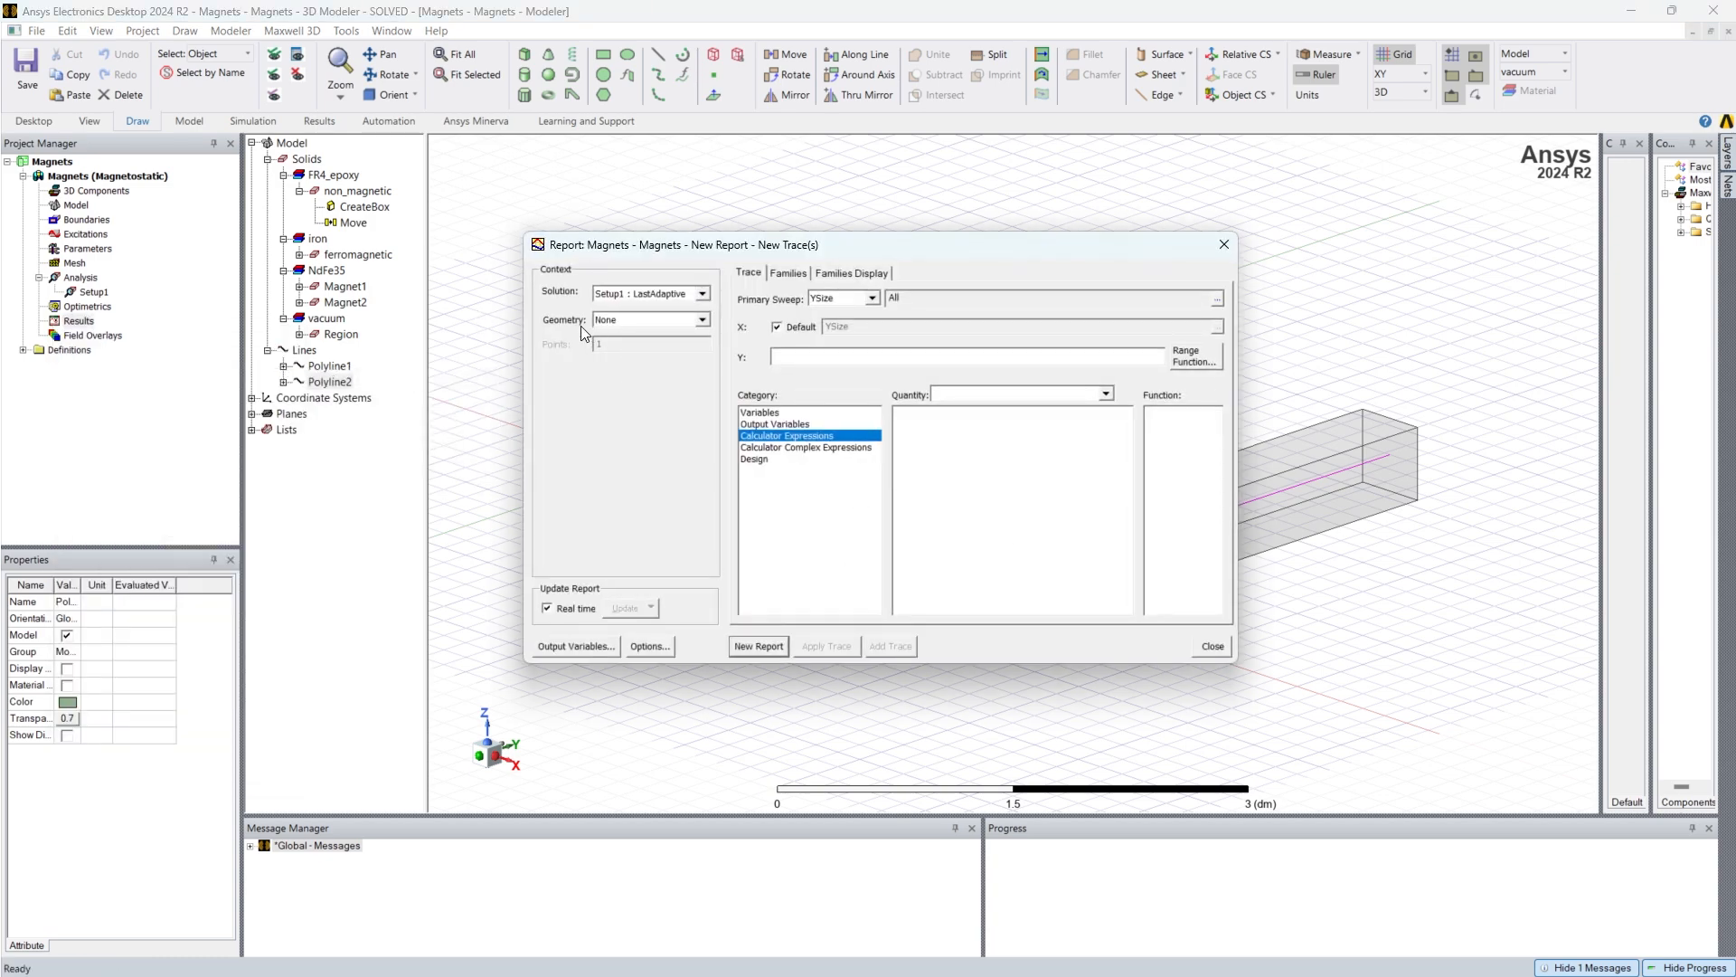
click(703, 319)
click(662, 344)
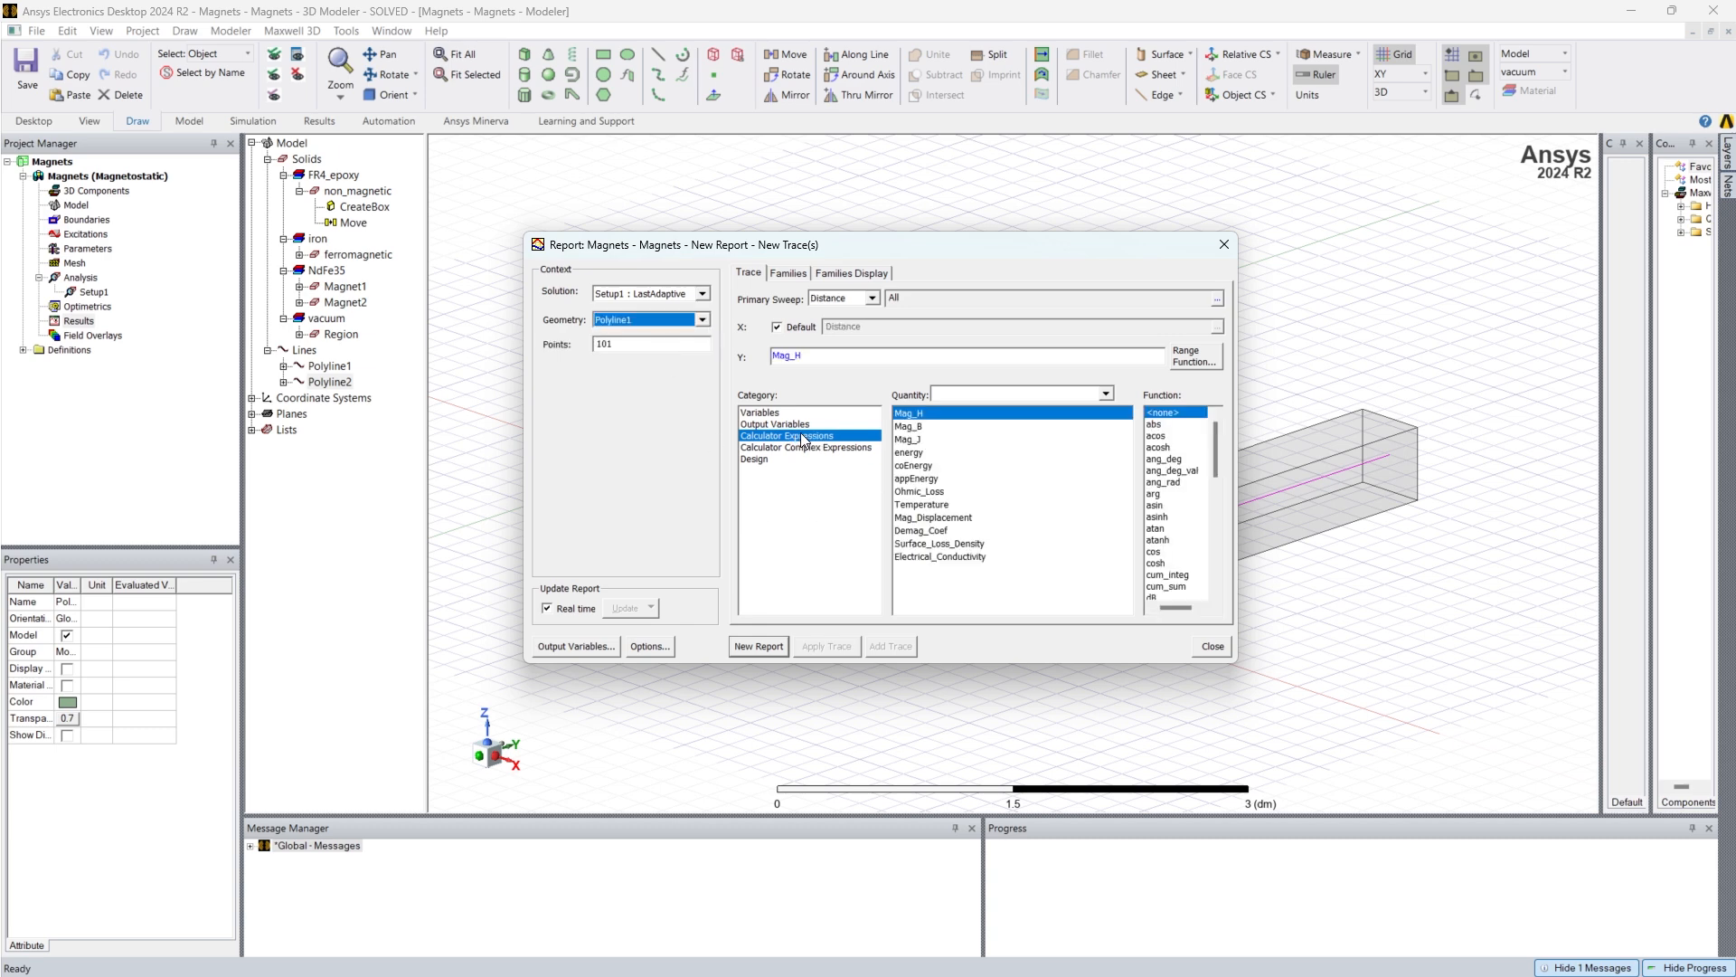
click(919, 429)
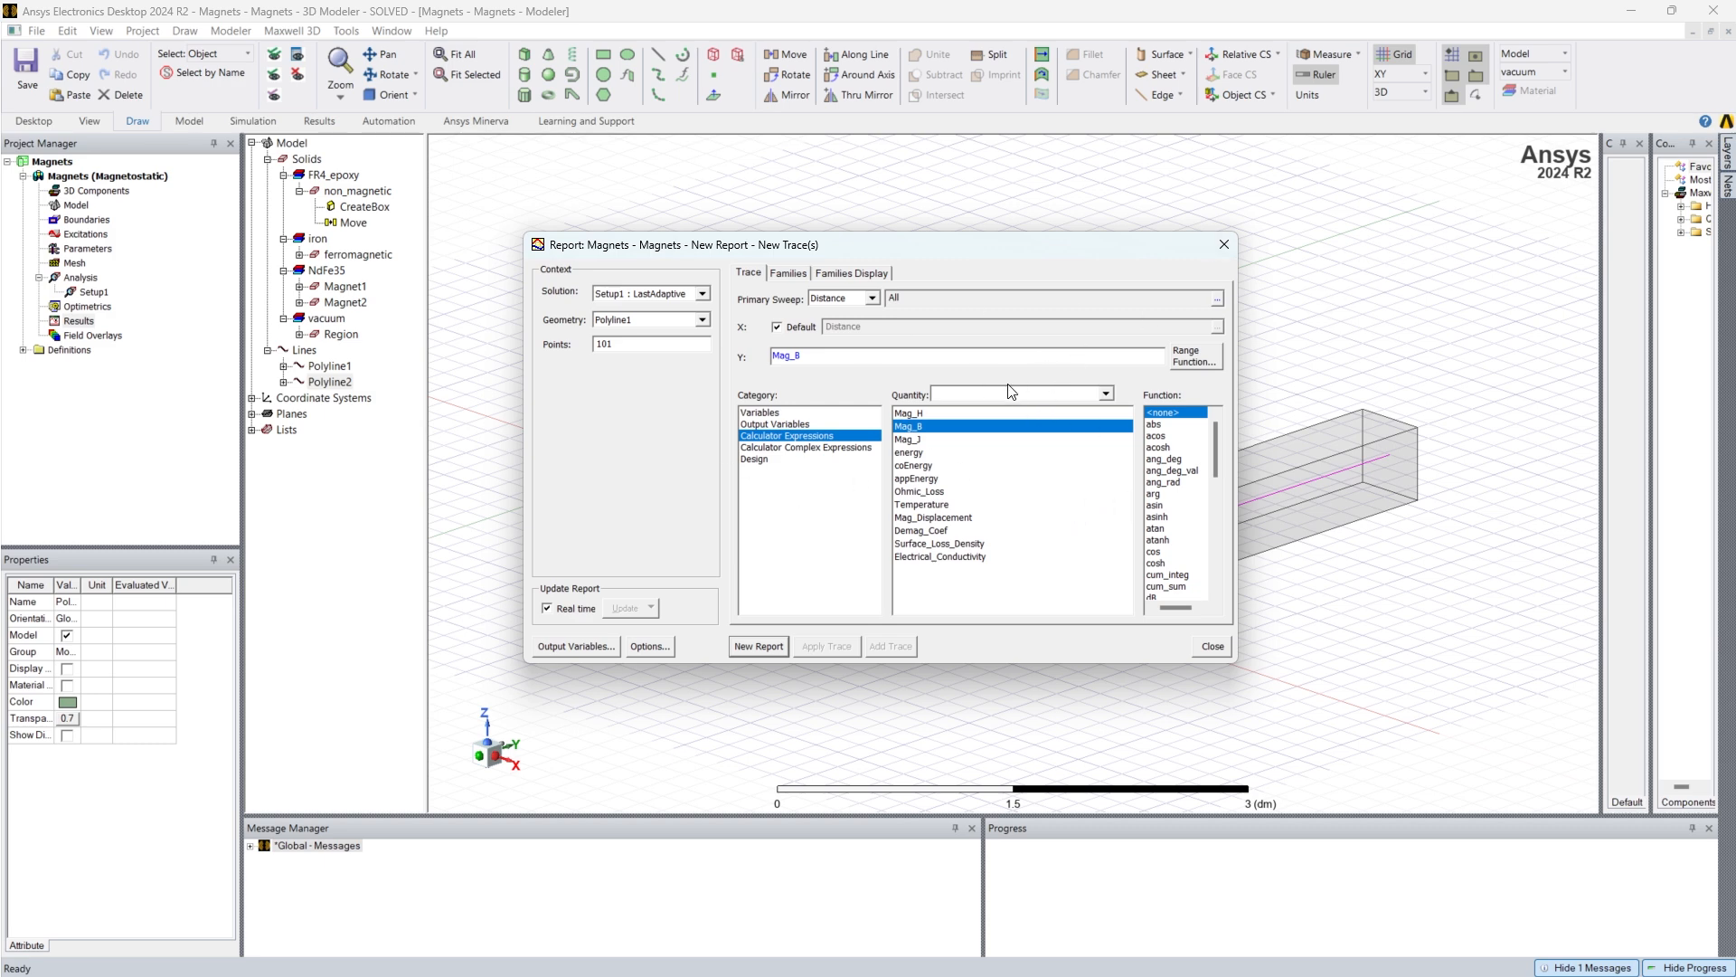
click(759, 646)
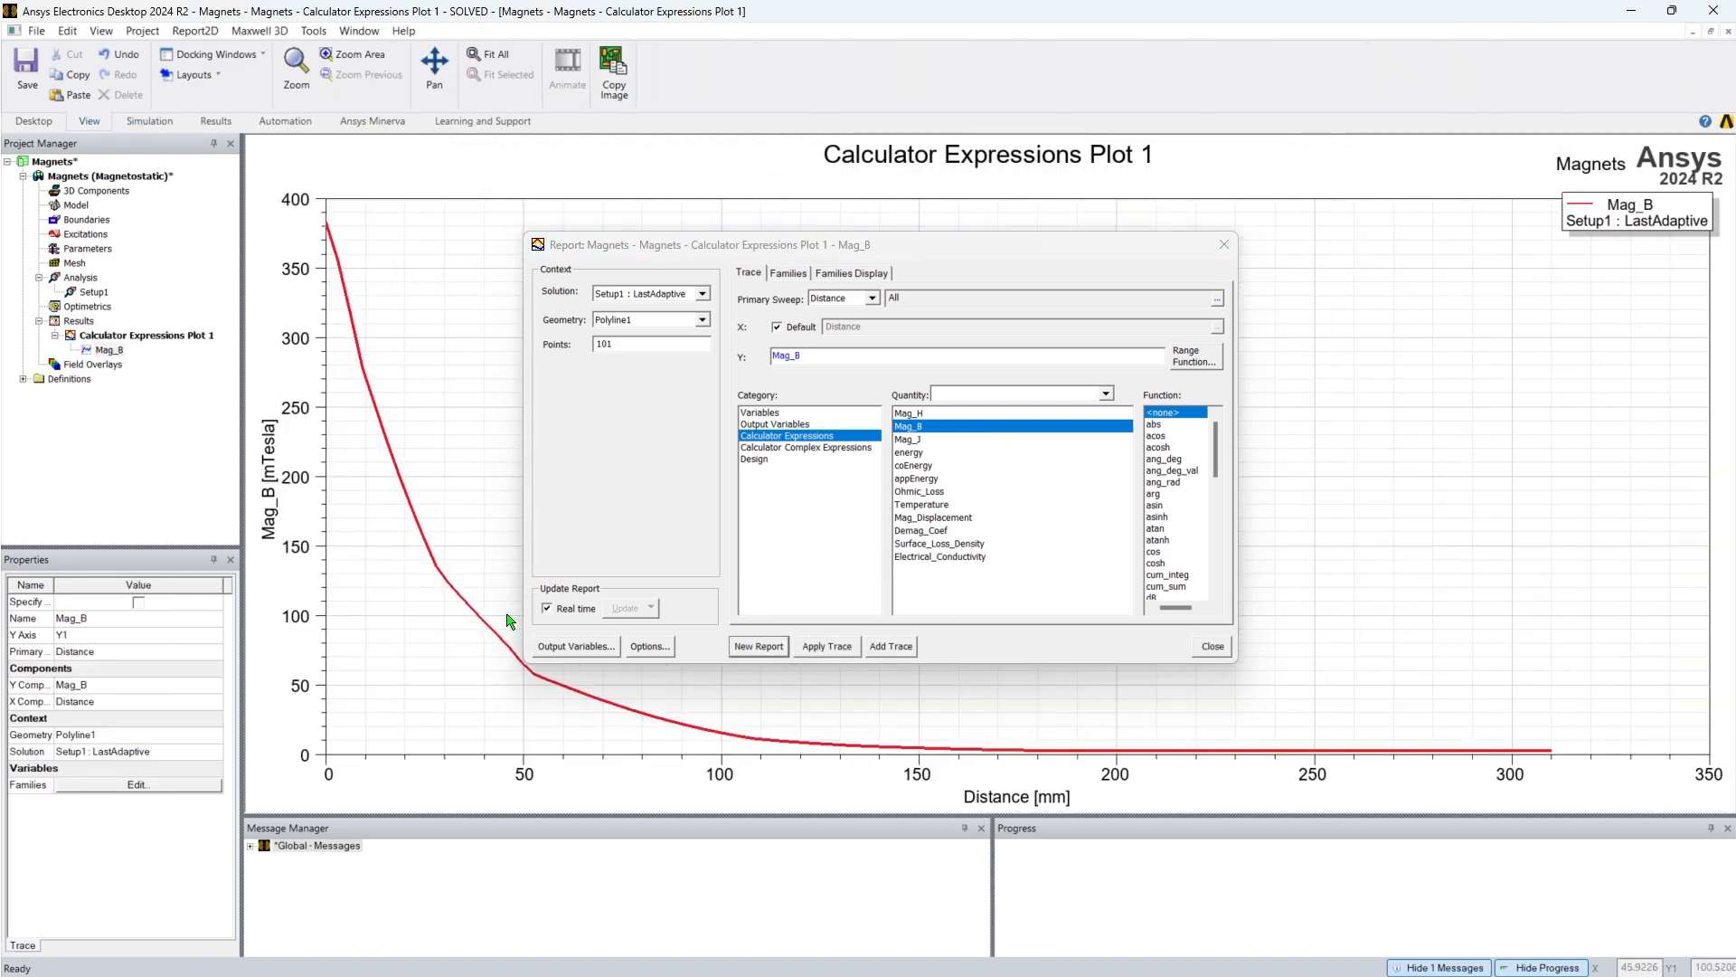
Step: Add a second Mag_B trace against distance along Polyline2 to Calculator Expressions Plot 1 and close the report settings
click(701, 320)
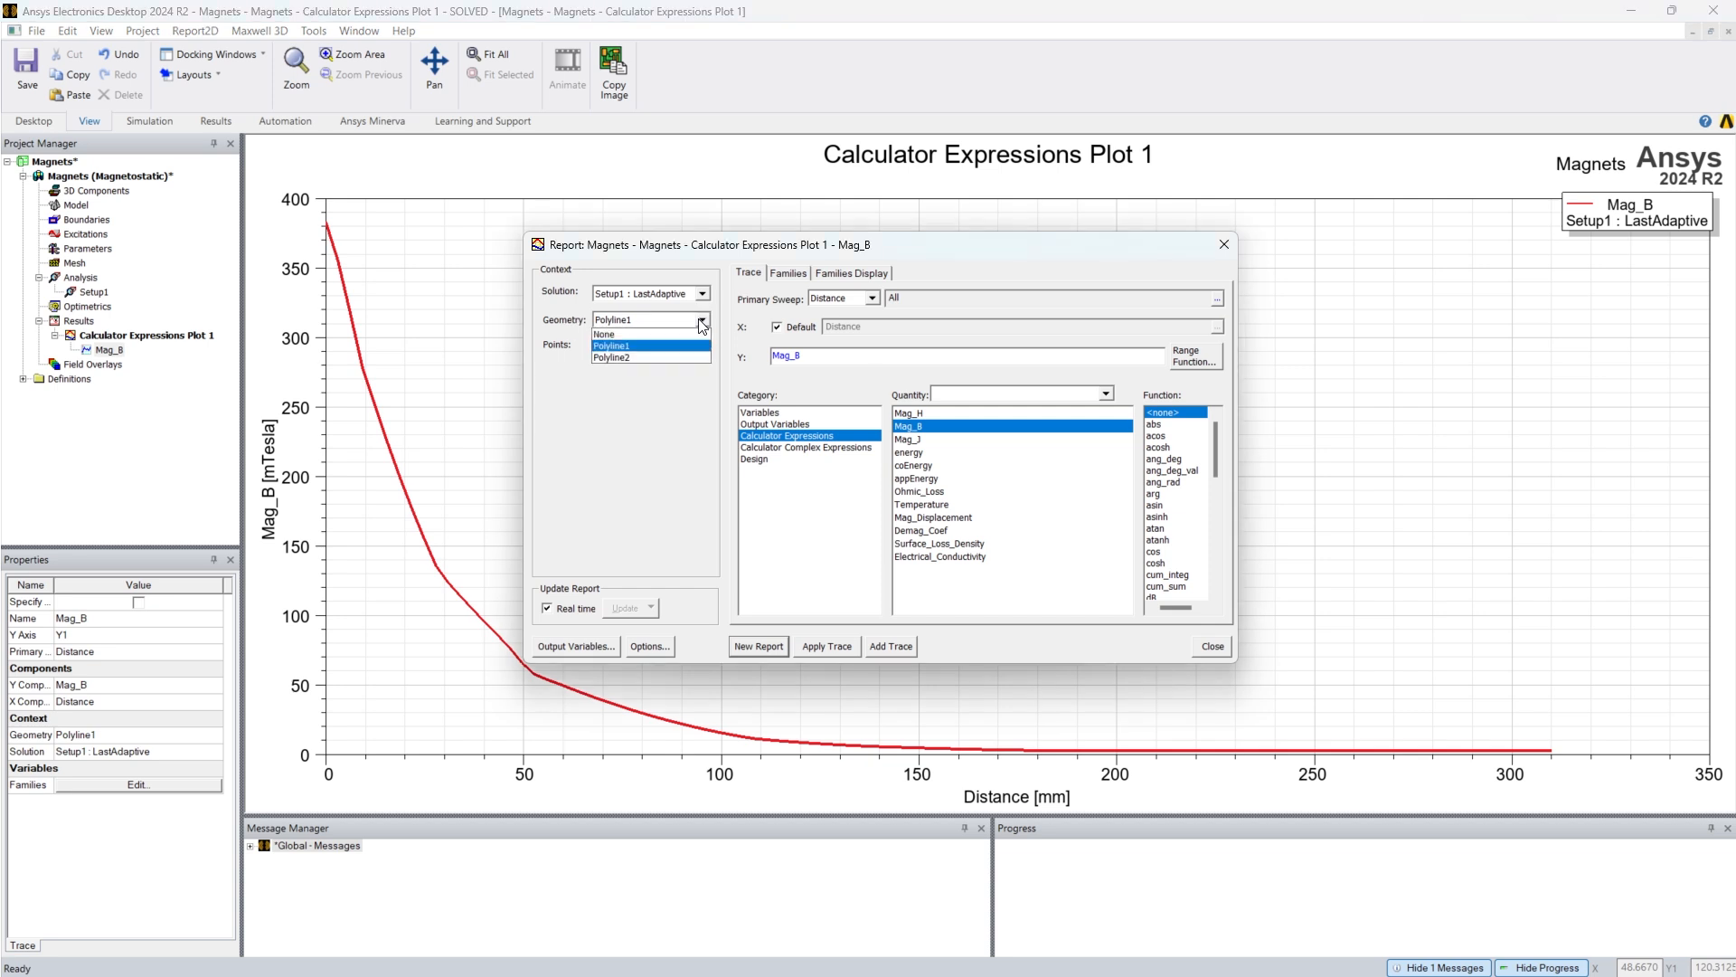
click(650, 357)
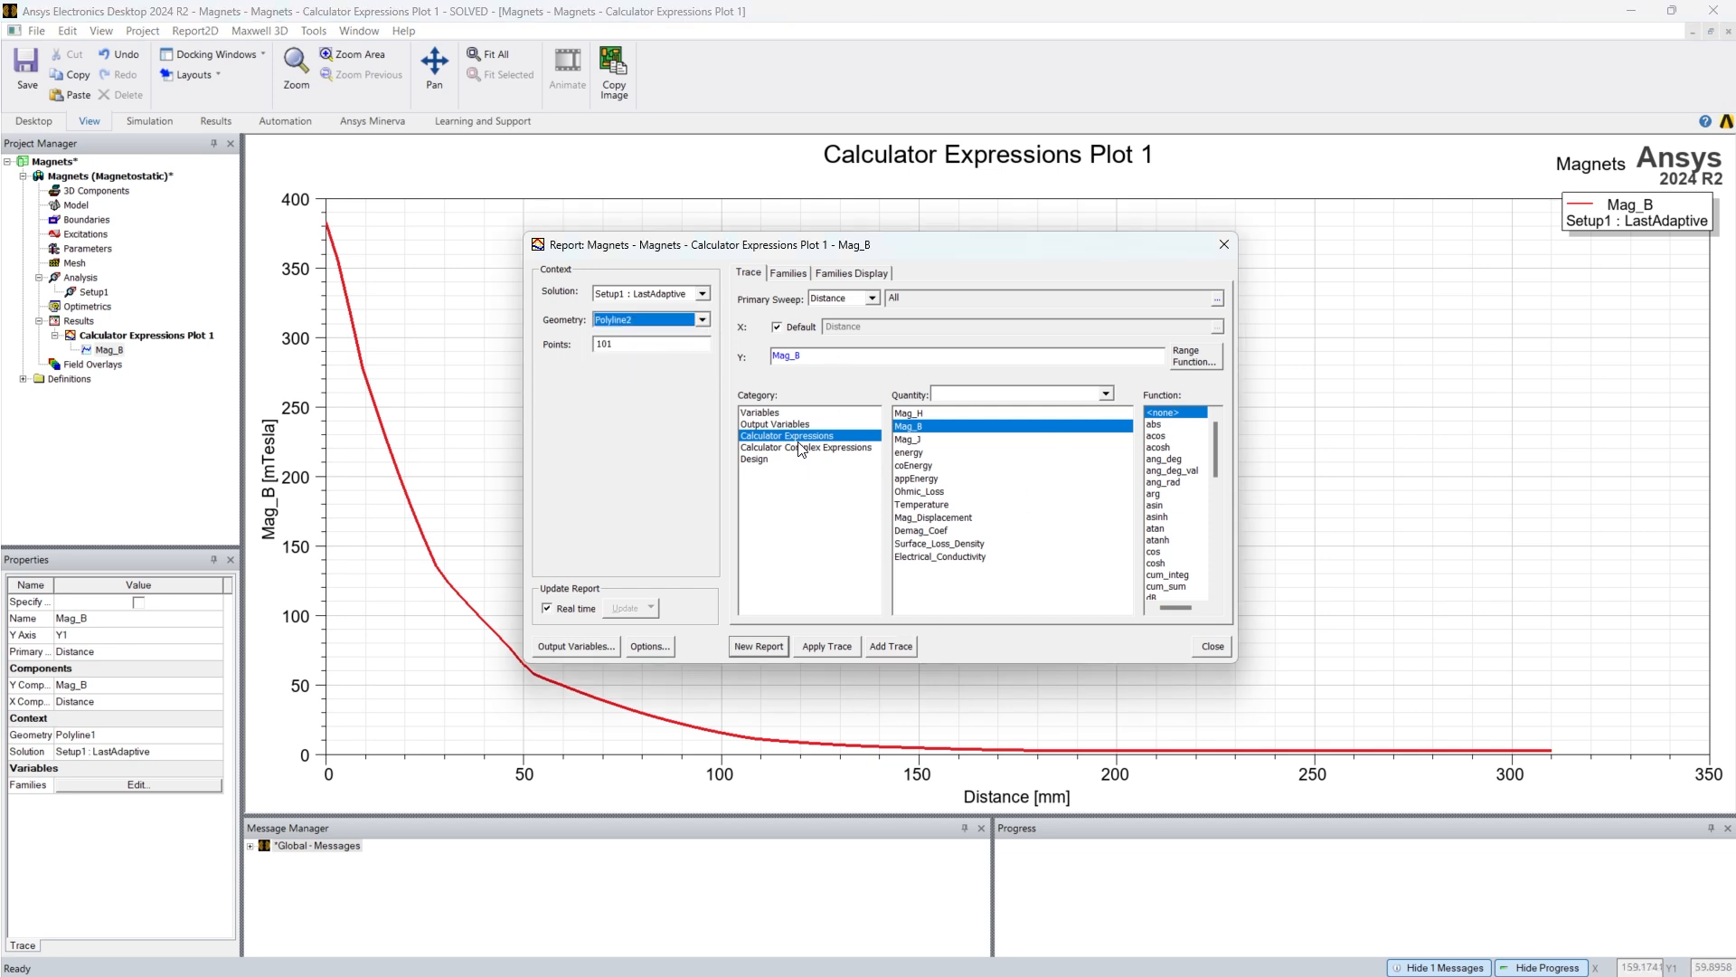
click(910, 645)
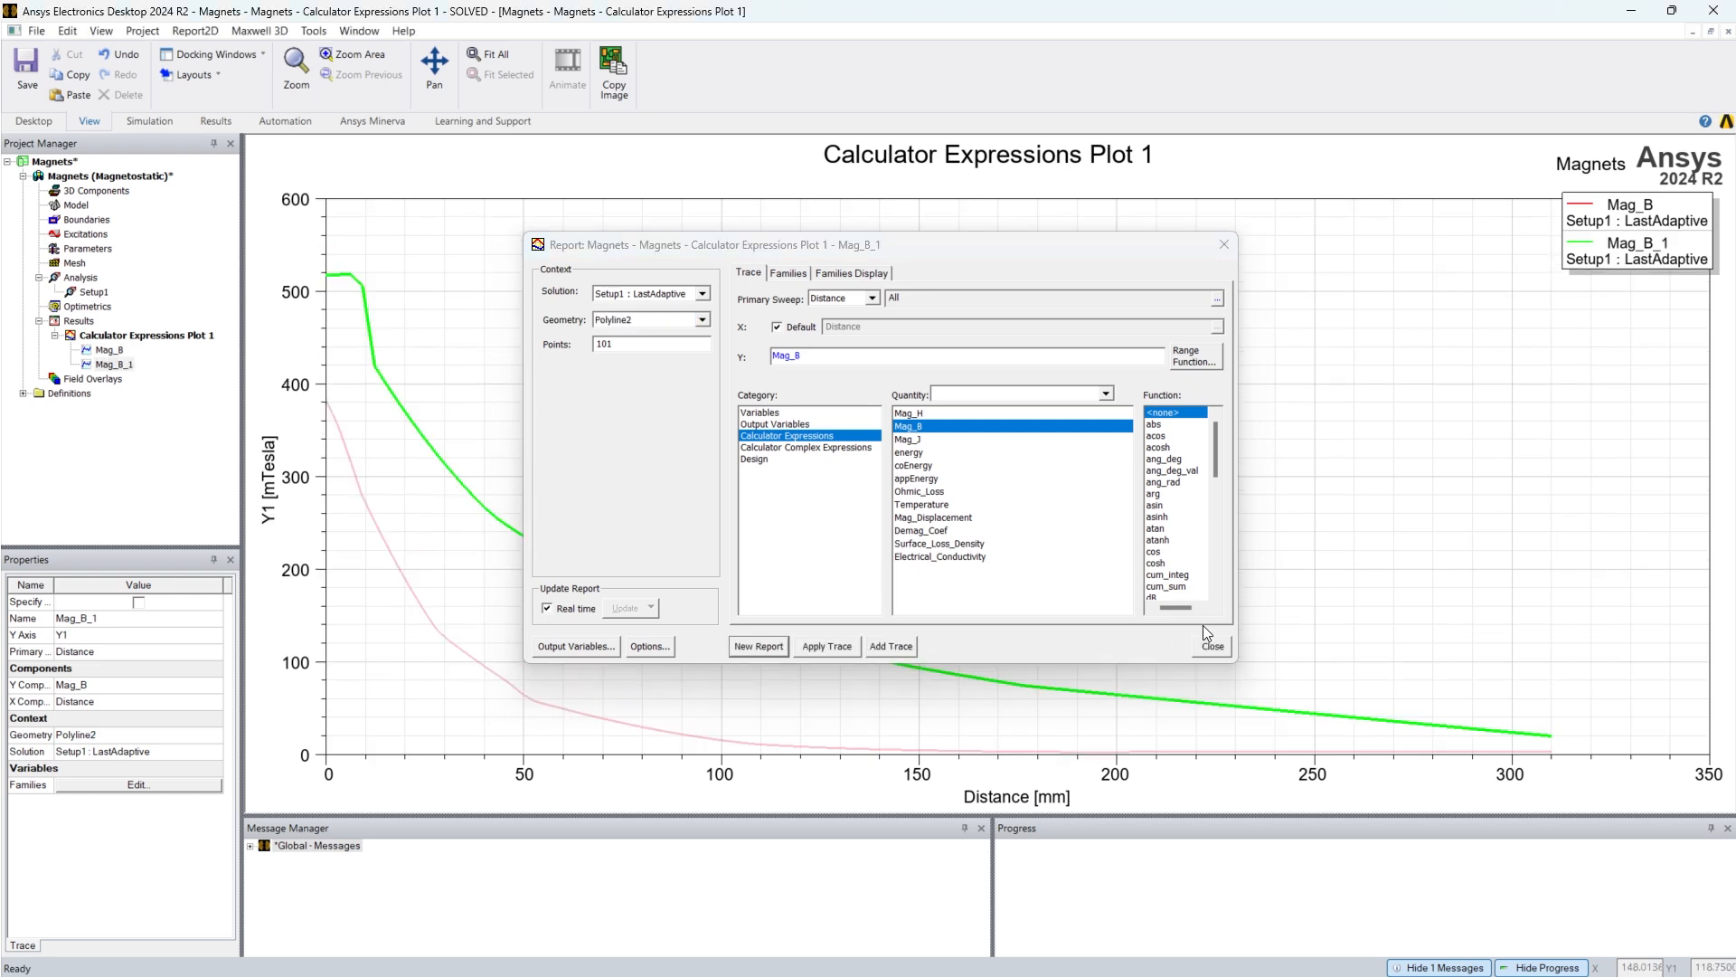
click(1212, 646)
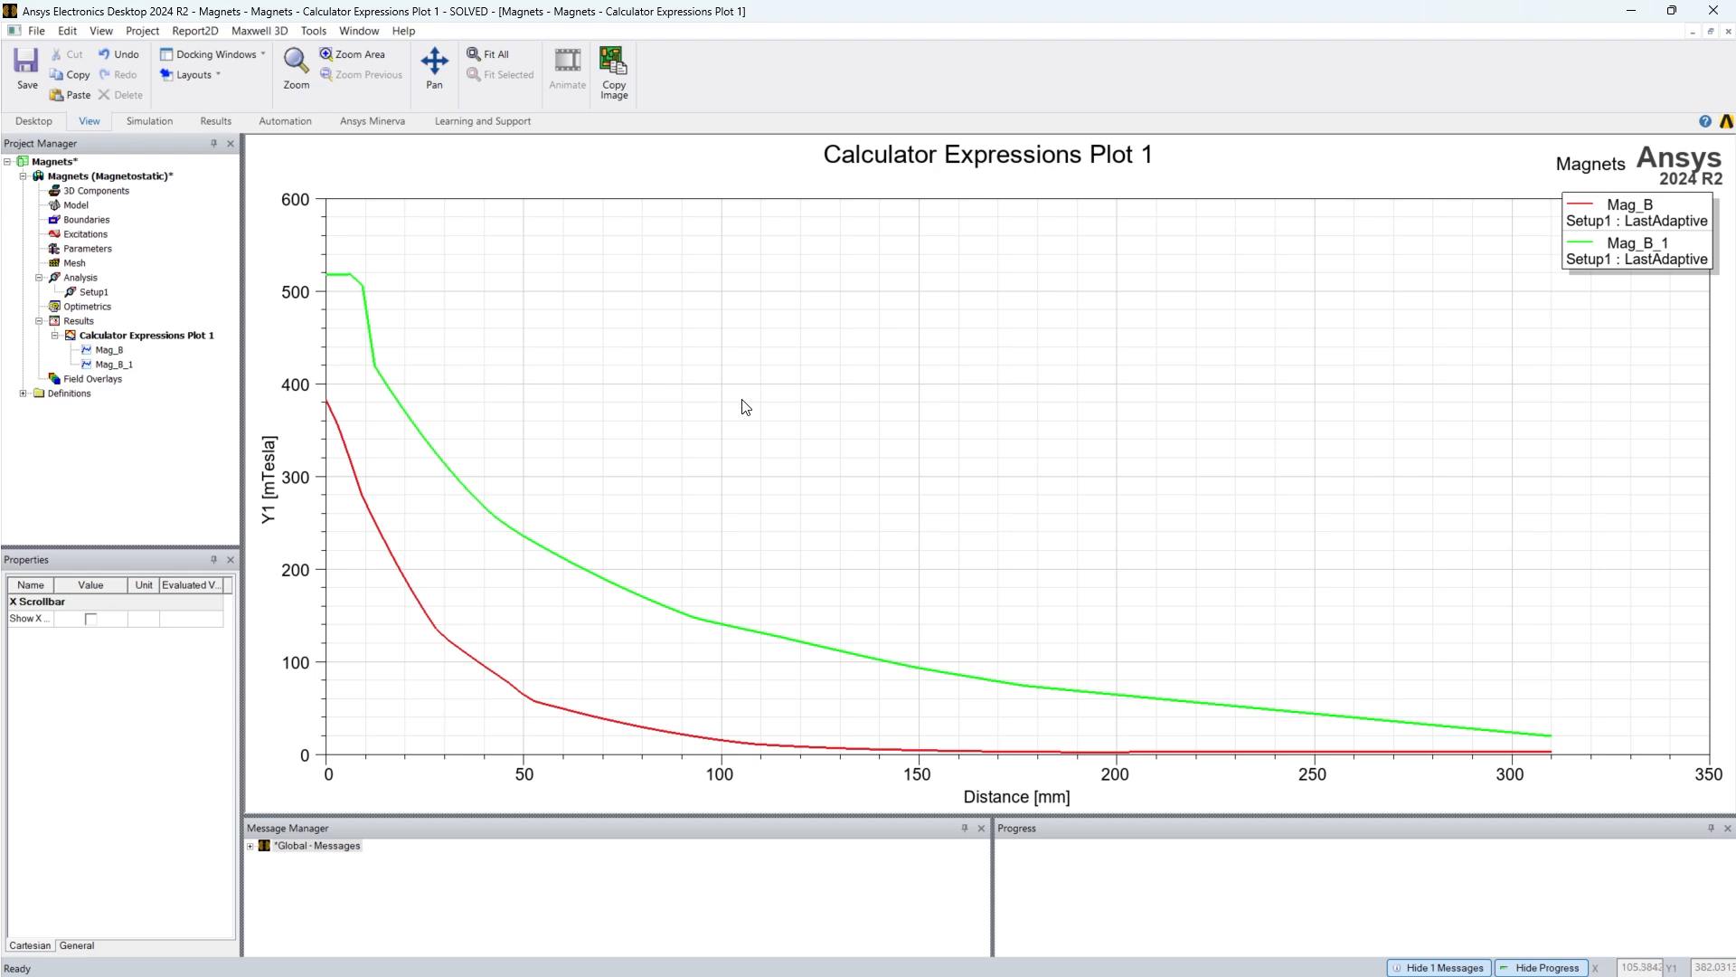
Step: Tile the plot and the 3D model side by side and select Polyline1 to relate it to its curve
key(ctrl+2)
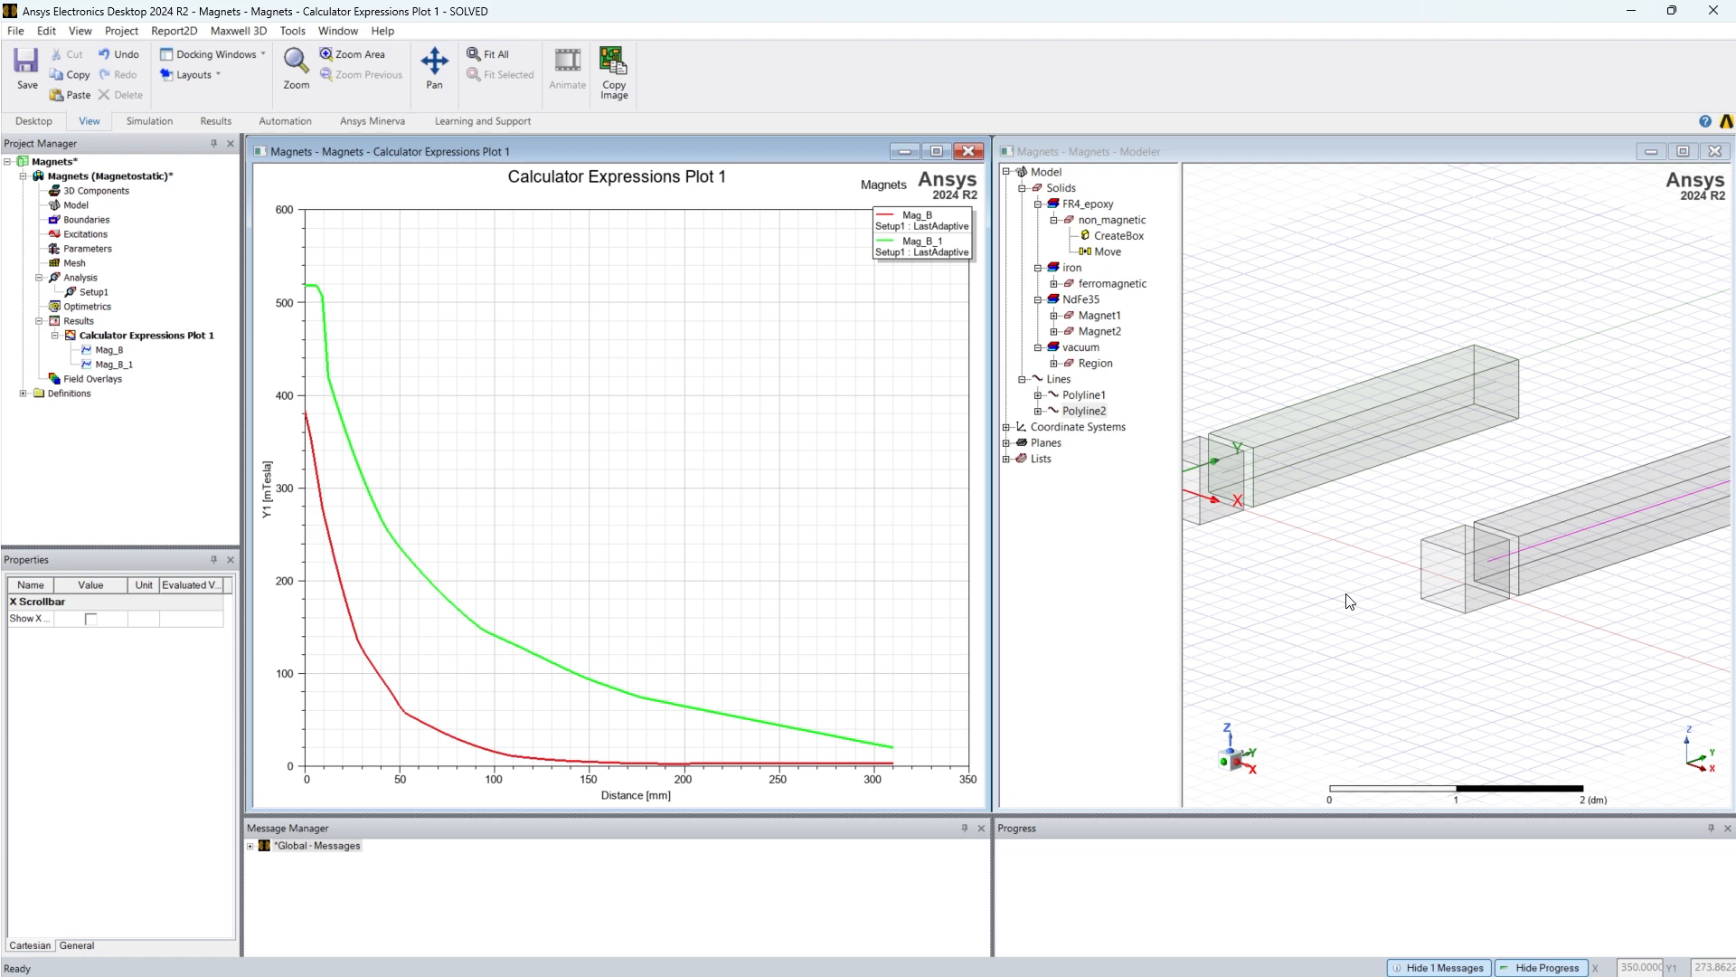
click(1340, 626)
scroll(1340, 627, down, 3)
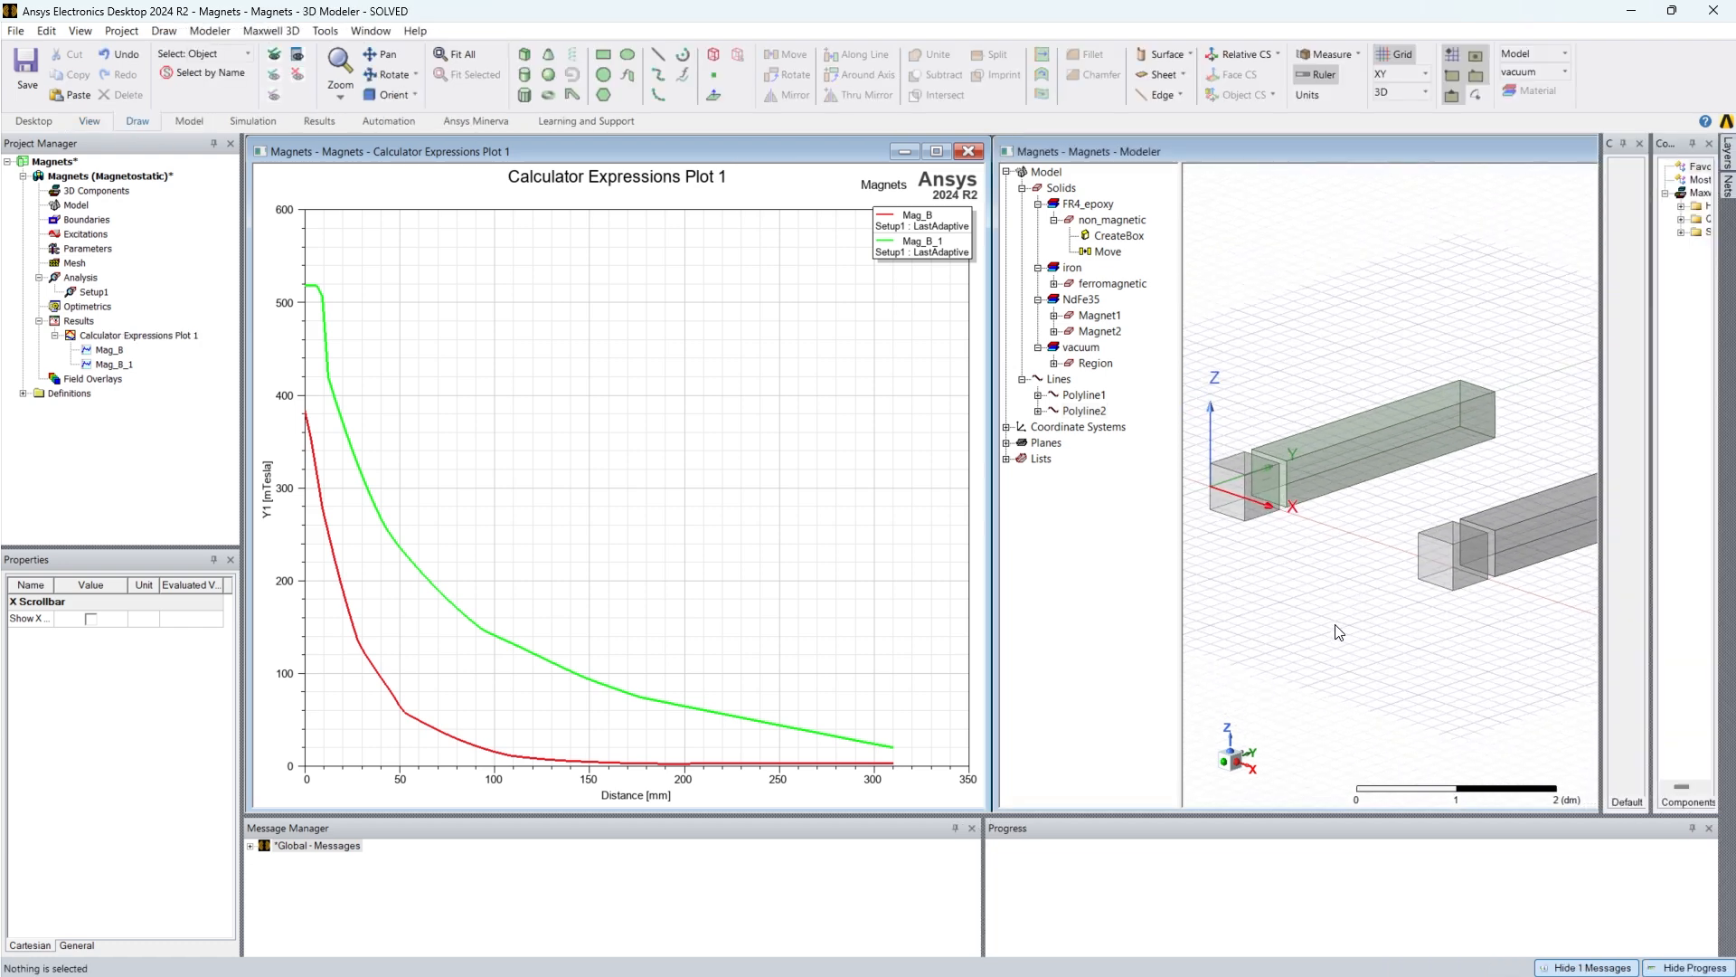
click(1090, 397)
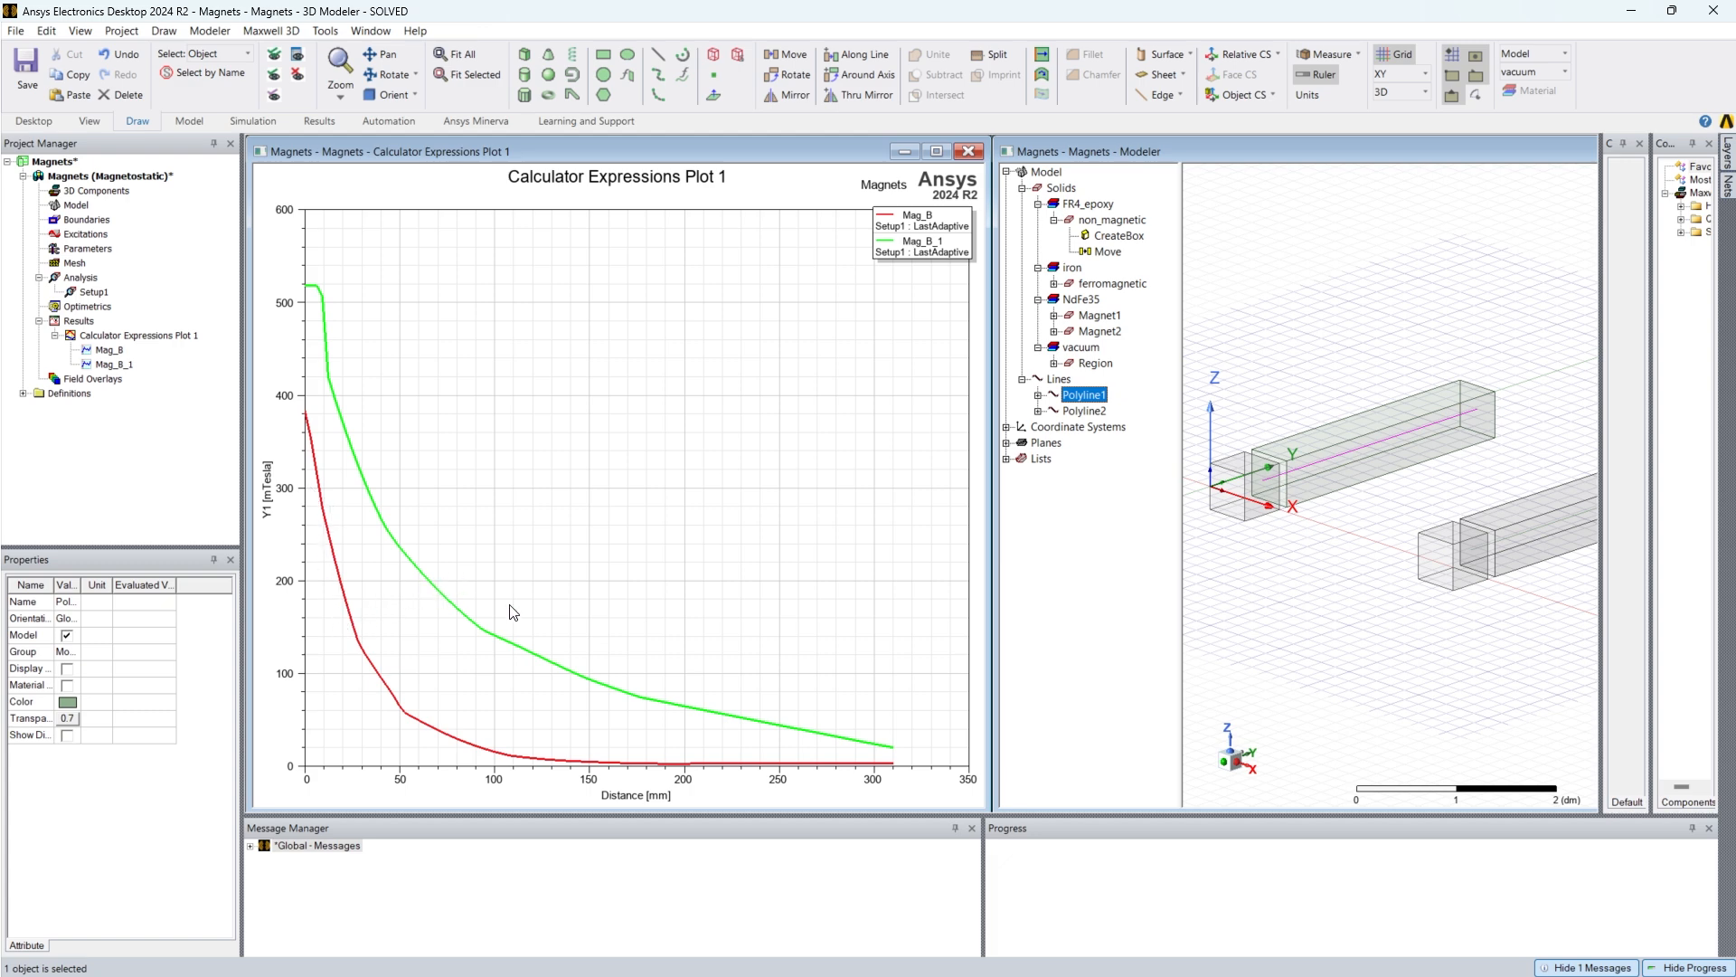
Step: Place one marker at the zero-distance start of the Mag_B curve and one at the start of the Mag_B_1 curve
right_click(415, 268)
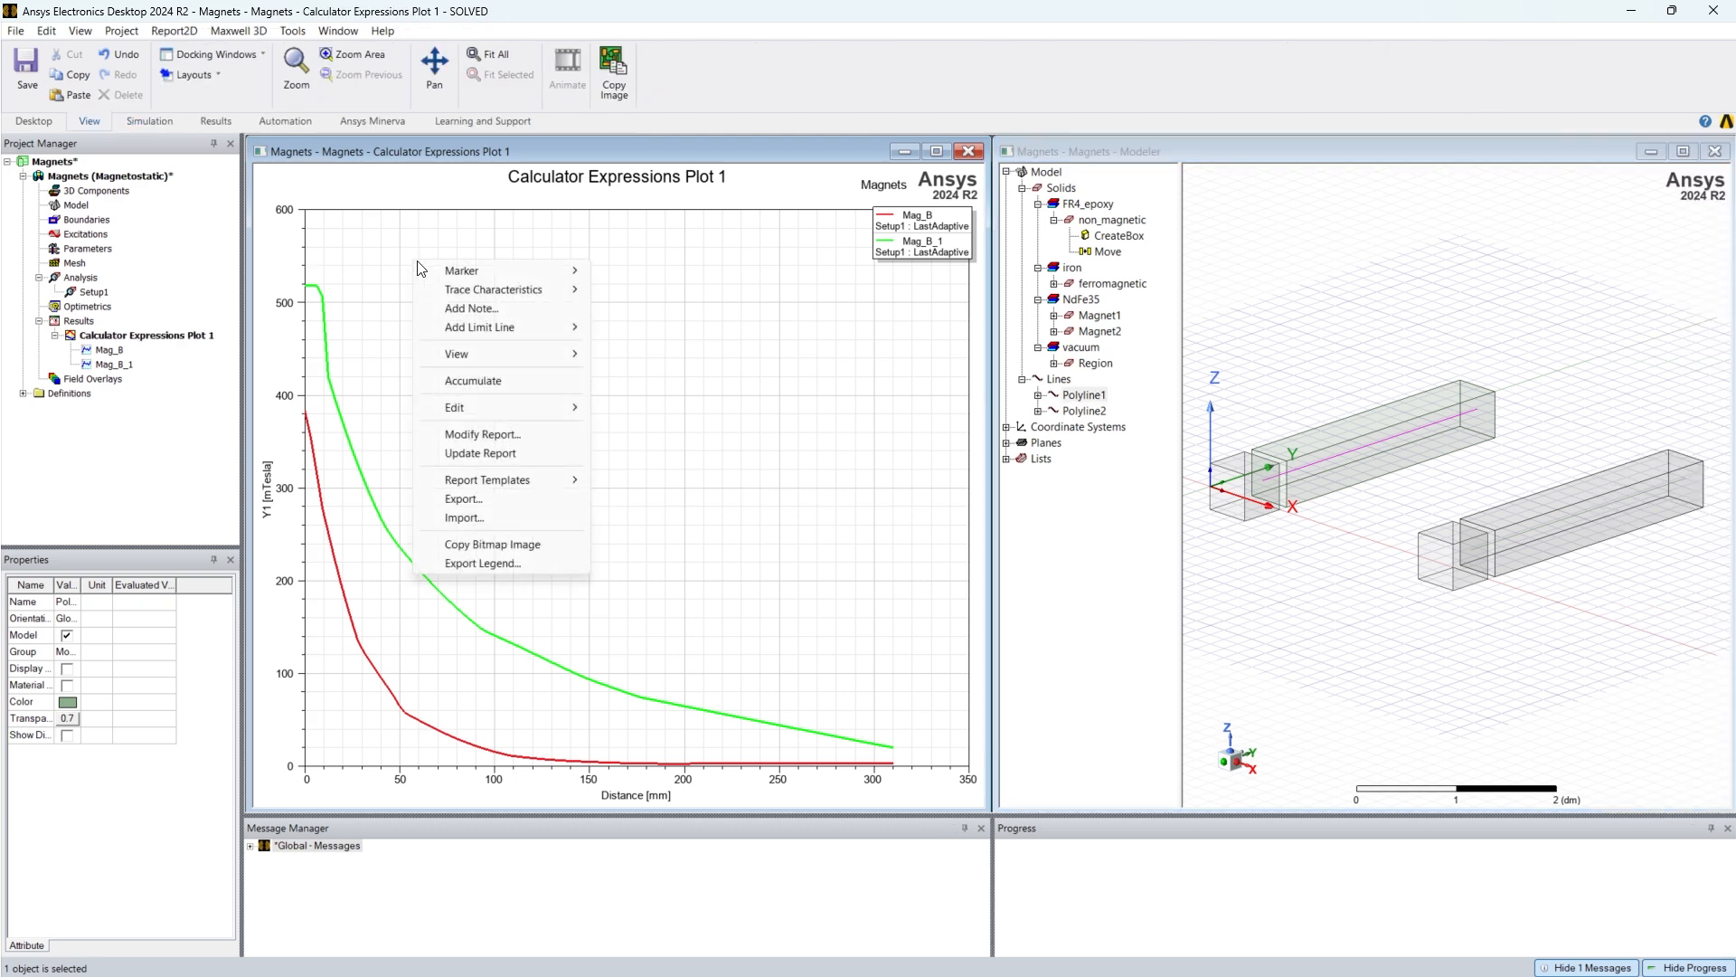
mouse_move(561, 270)
click(622, 280)
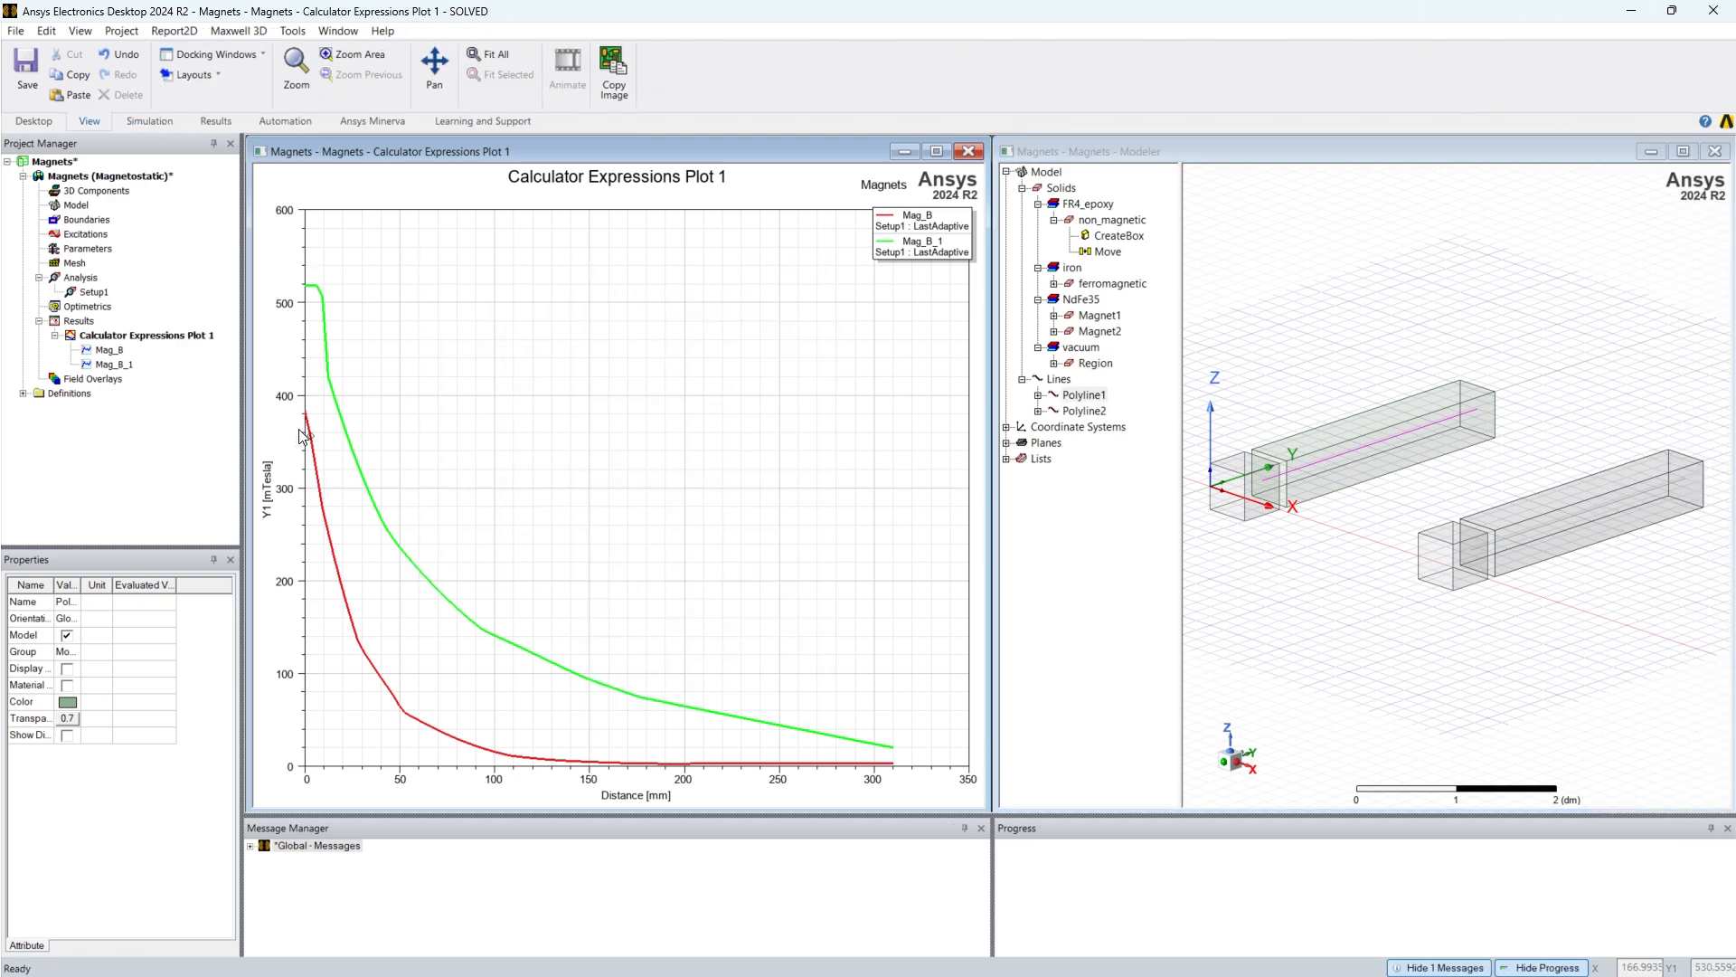
click(301, 418)
click(308, 299)
right_click(619, 428)
click(644, 439)
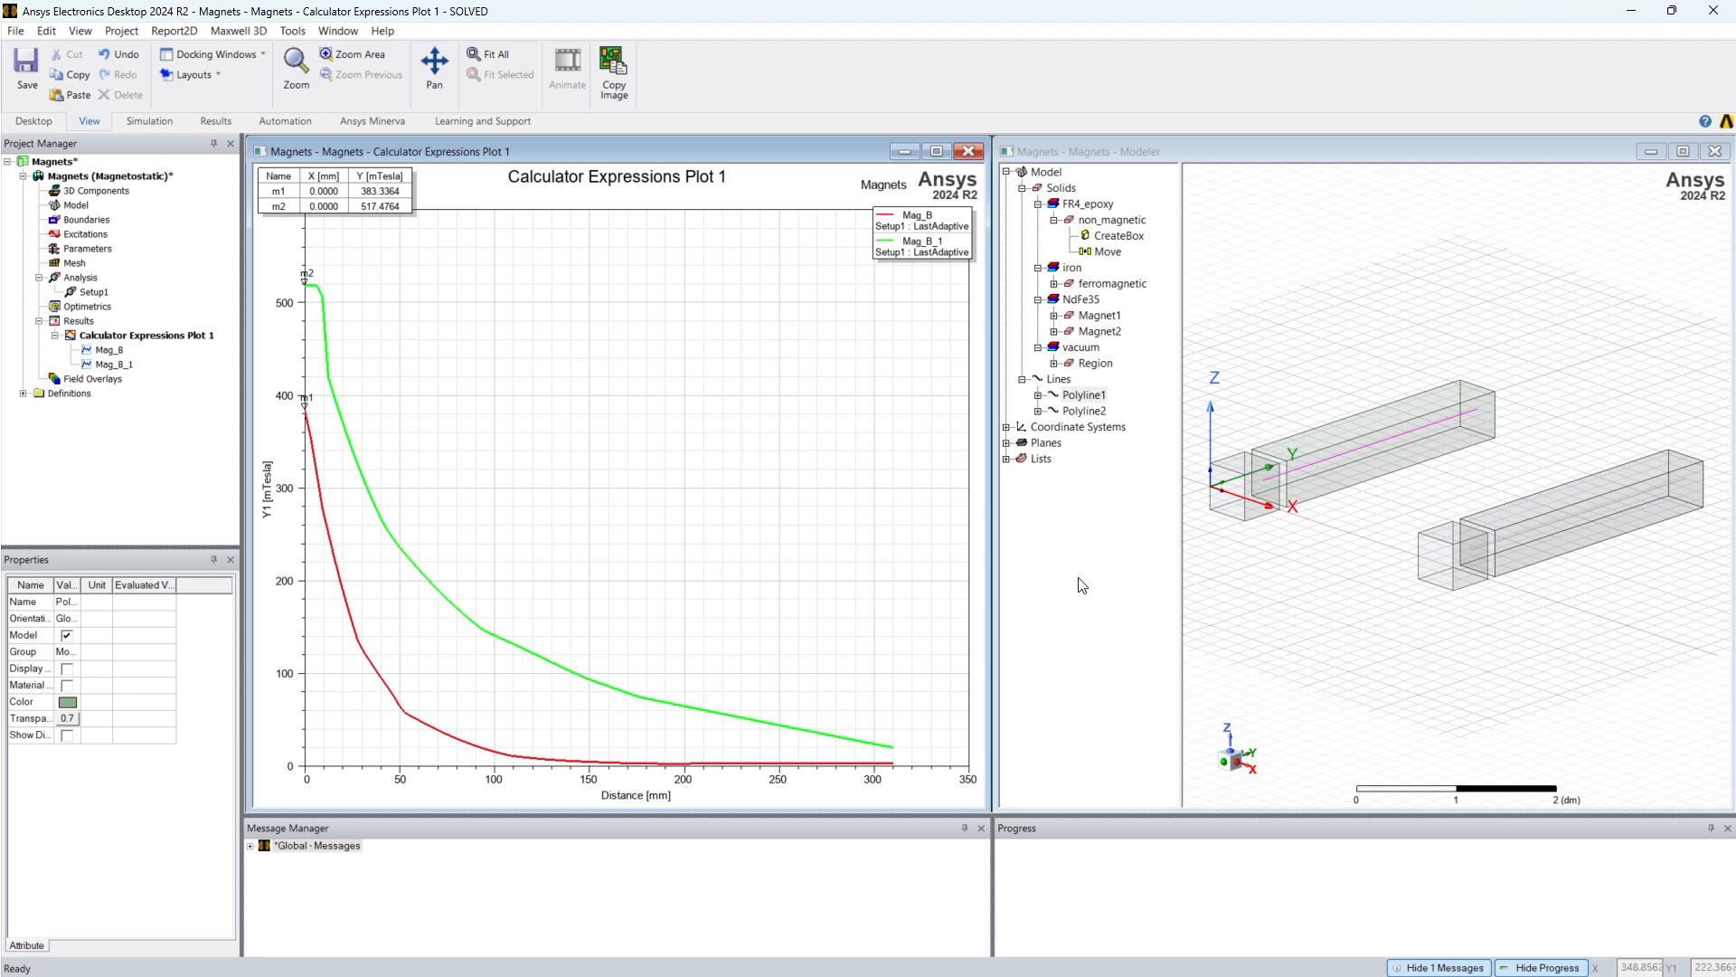
Step: Maximize the 3D model window, show the hidden vacuum Region and switch to face selection with nothing selected
click(1683, 151)
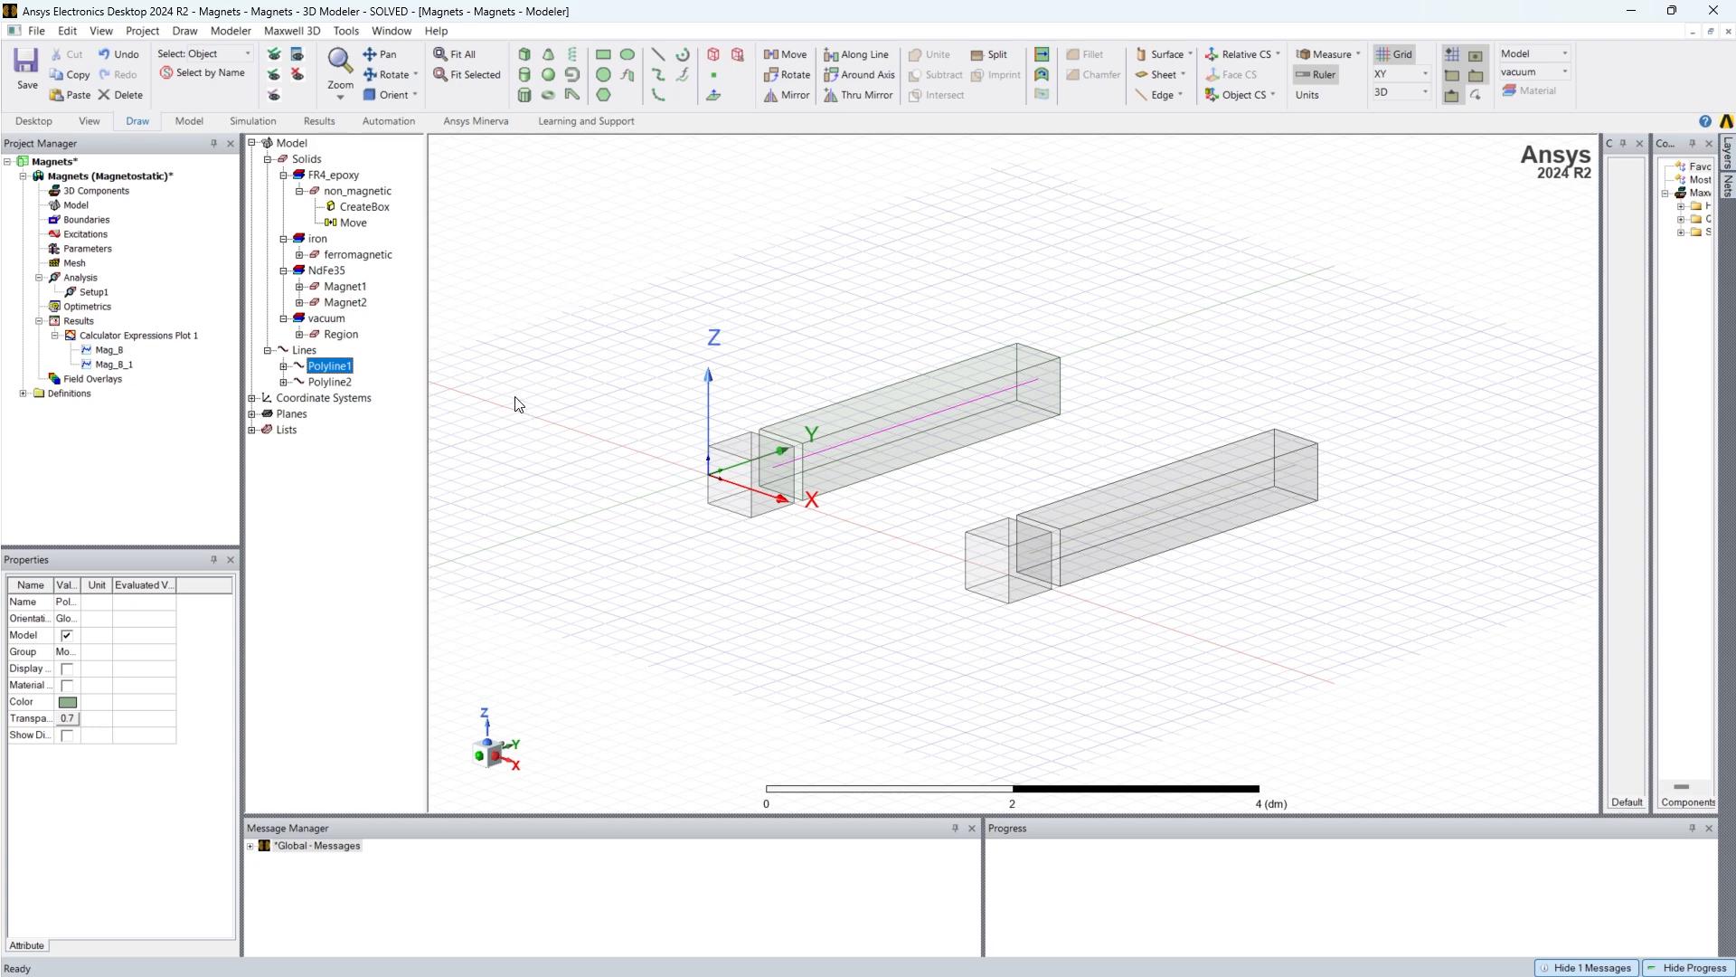
click(340, 334)
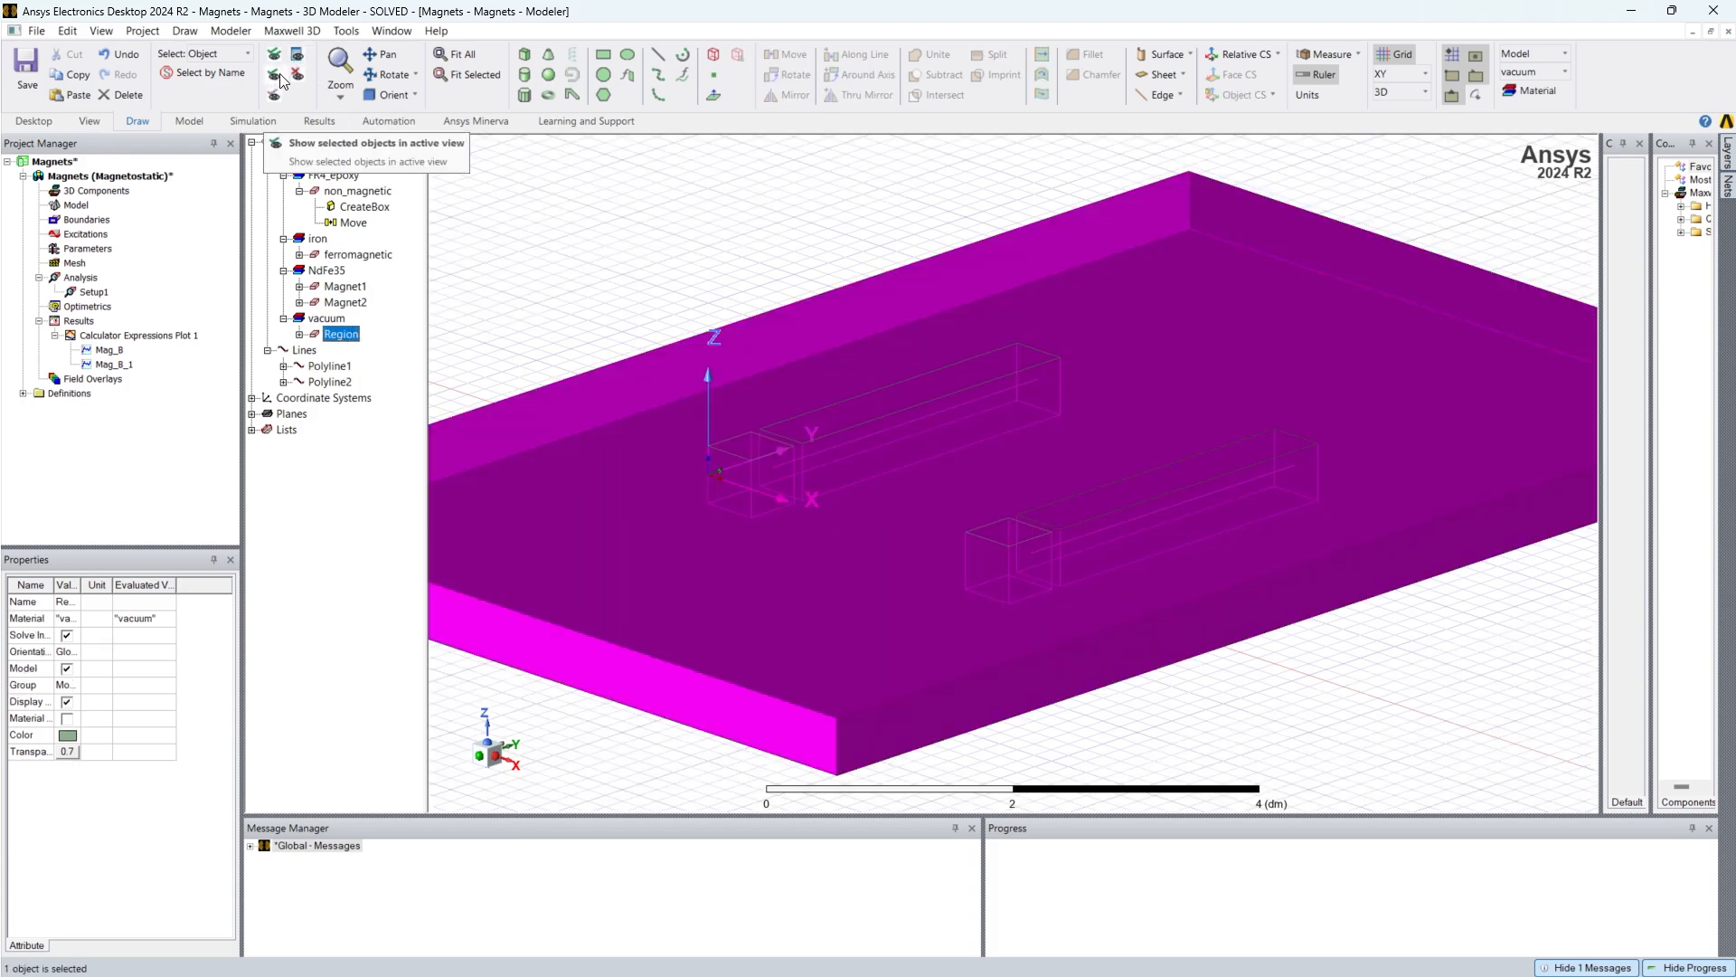
click(695, 218)
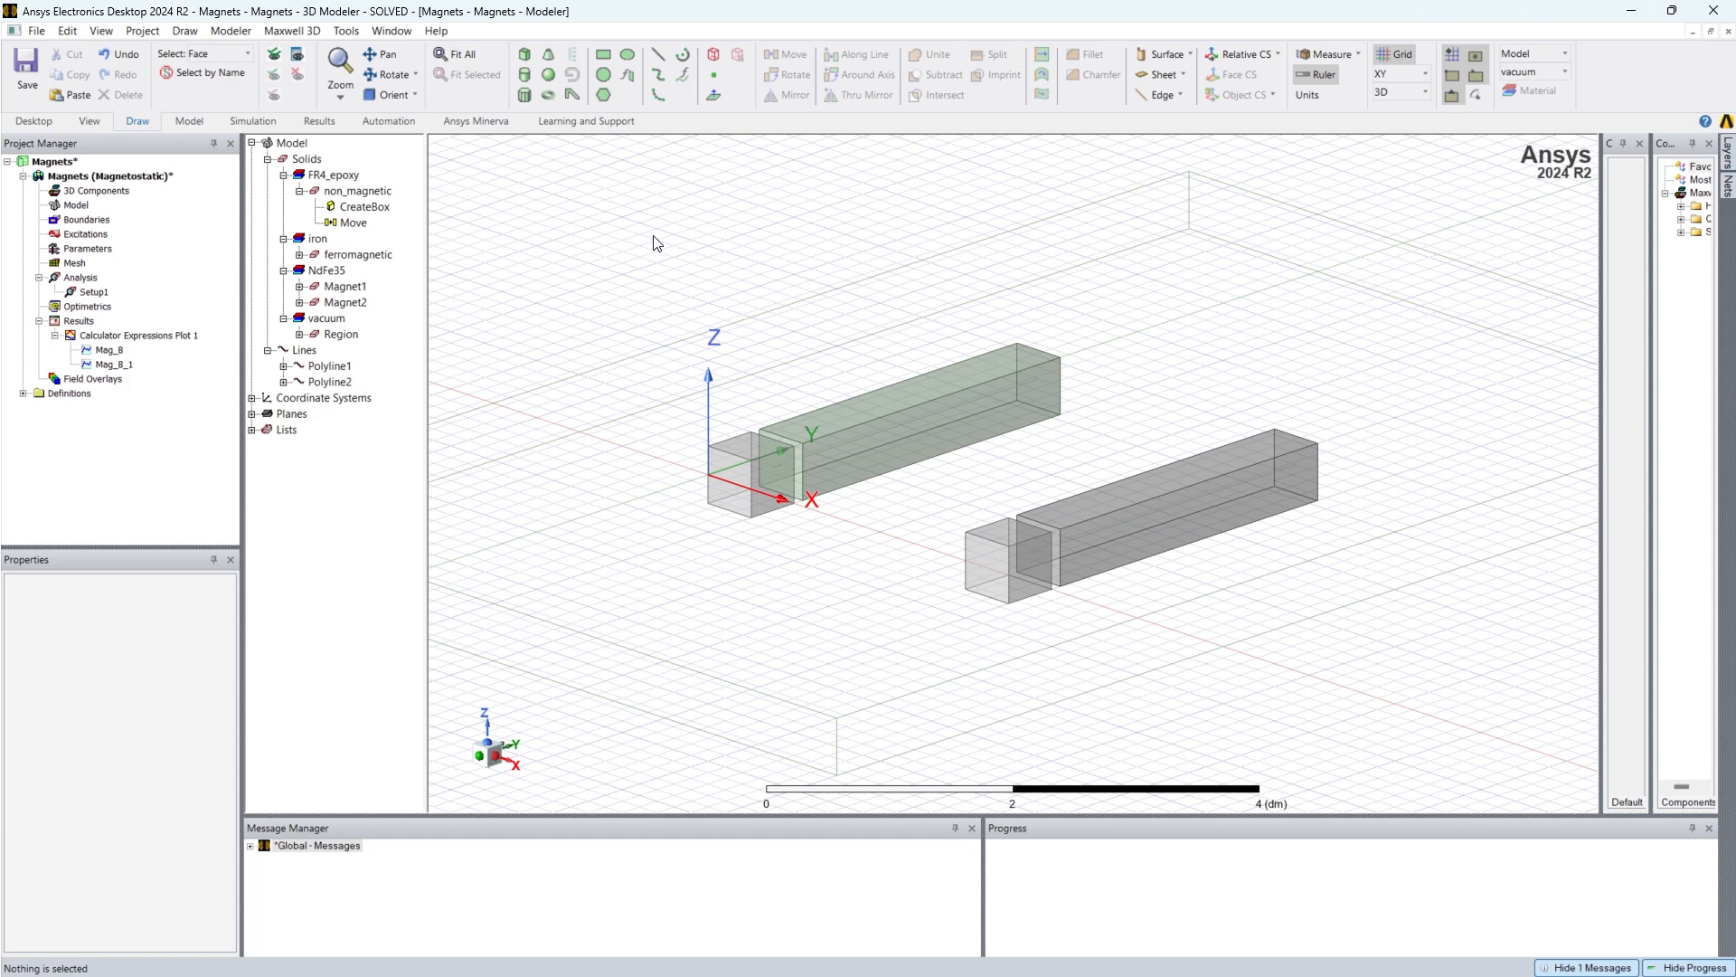
Step: Create a B_Vector field plot on the Region's upper face using the Setup1 LastAdaptive solution
click(774, 611)
right_click(571, 192)
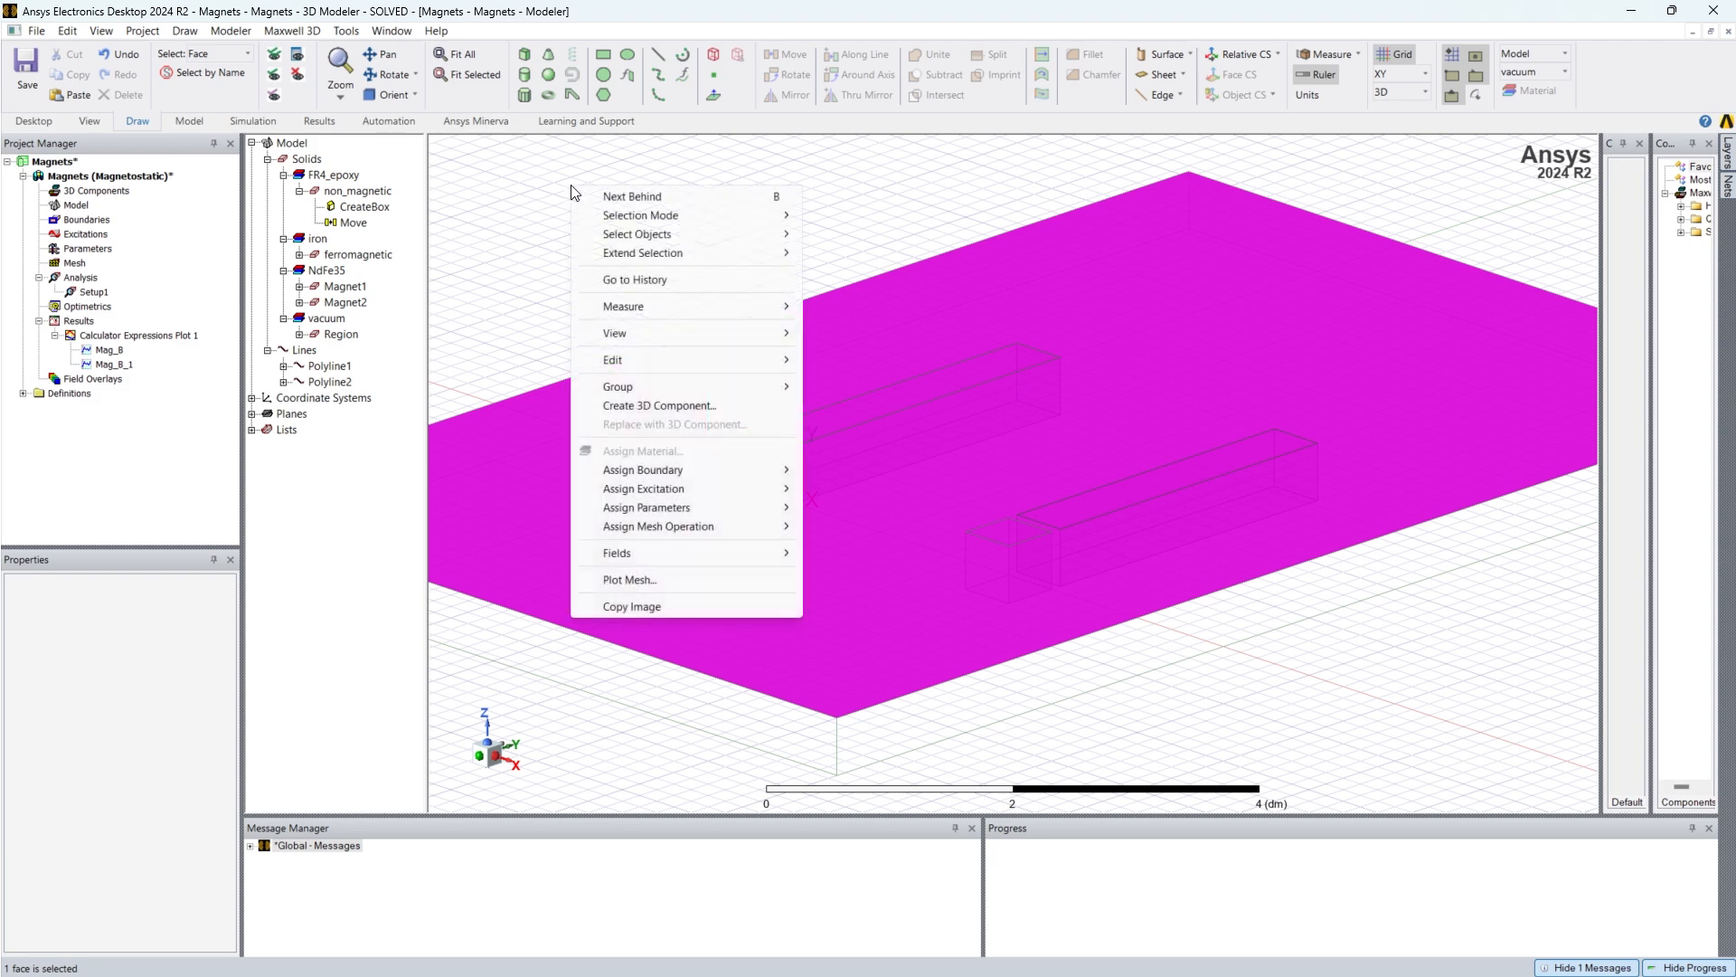
mouse_move(749, 561)
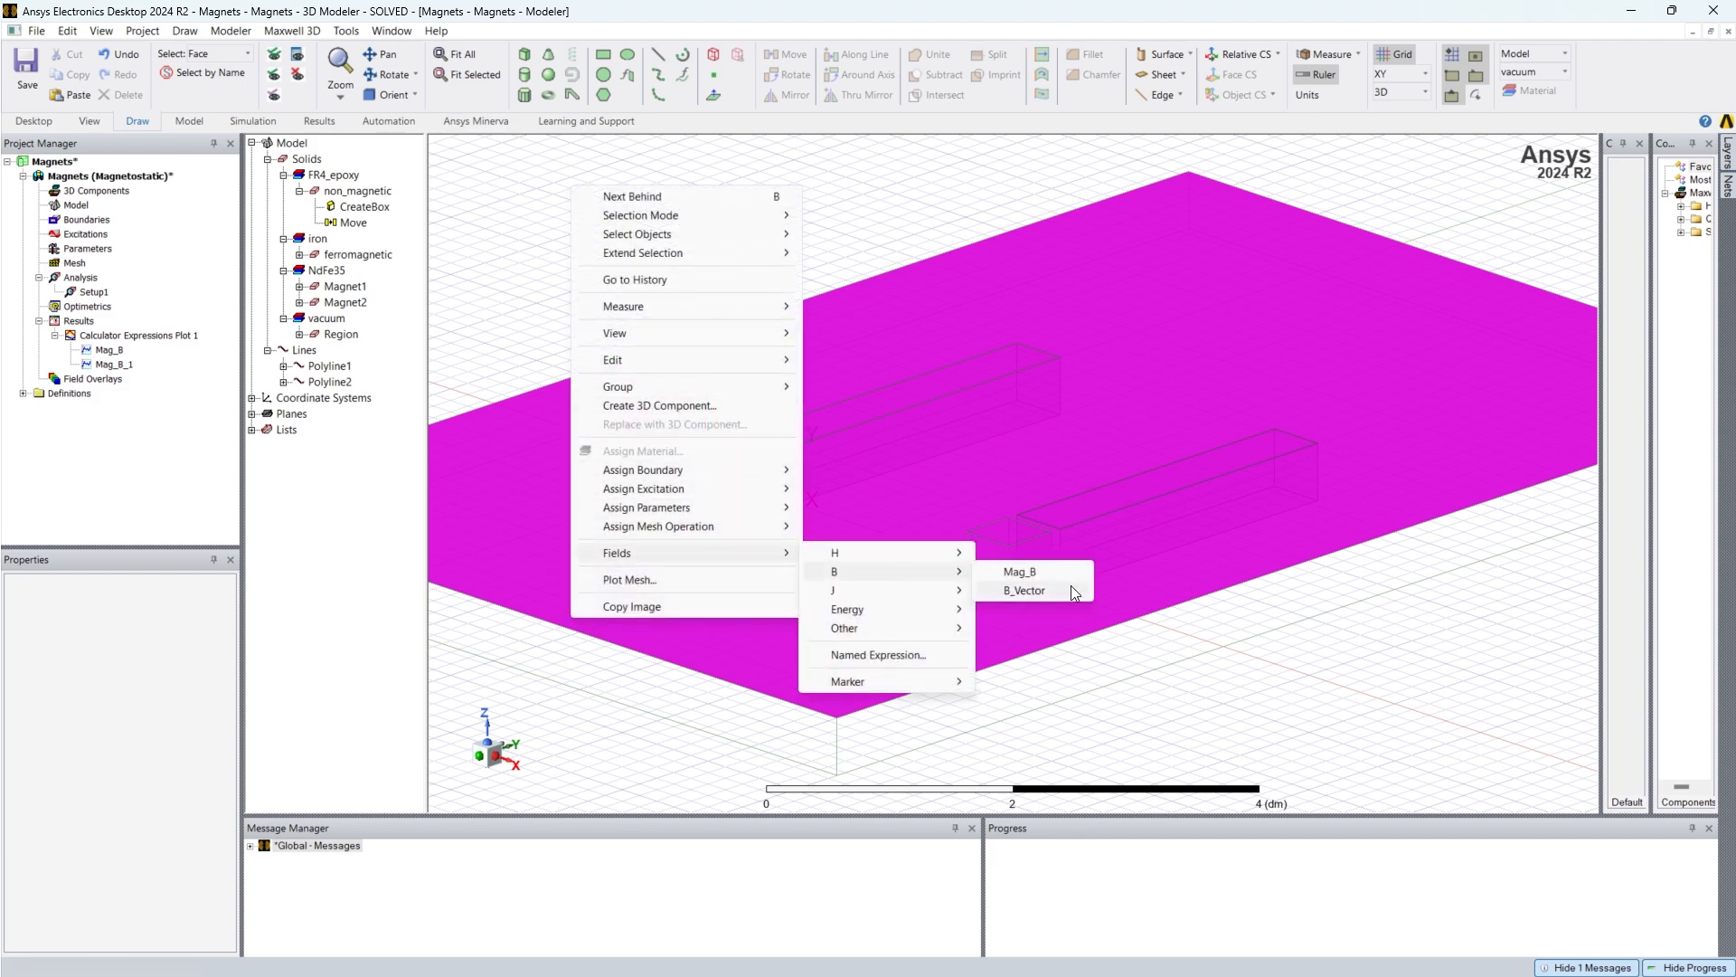
click(1045, 593)
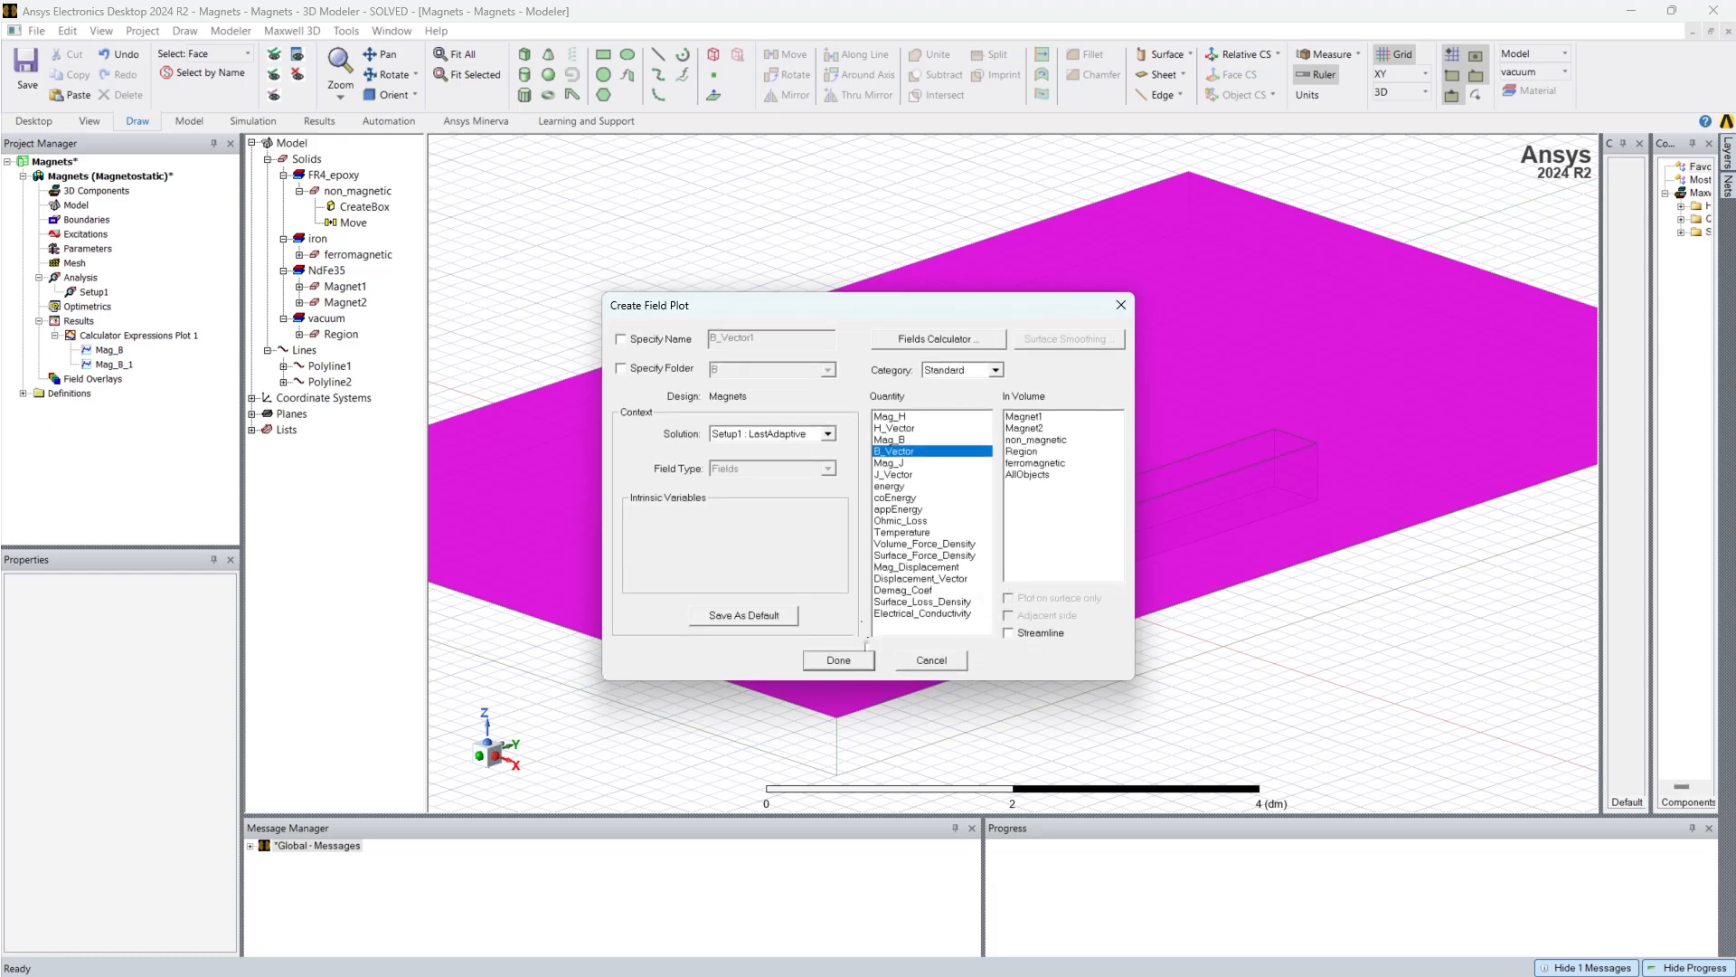
click(838, 660)
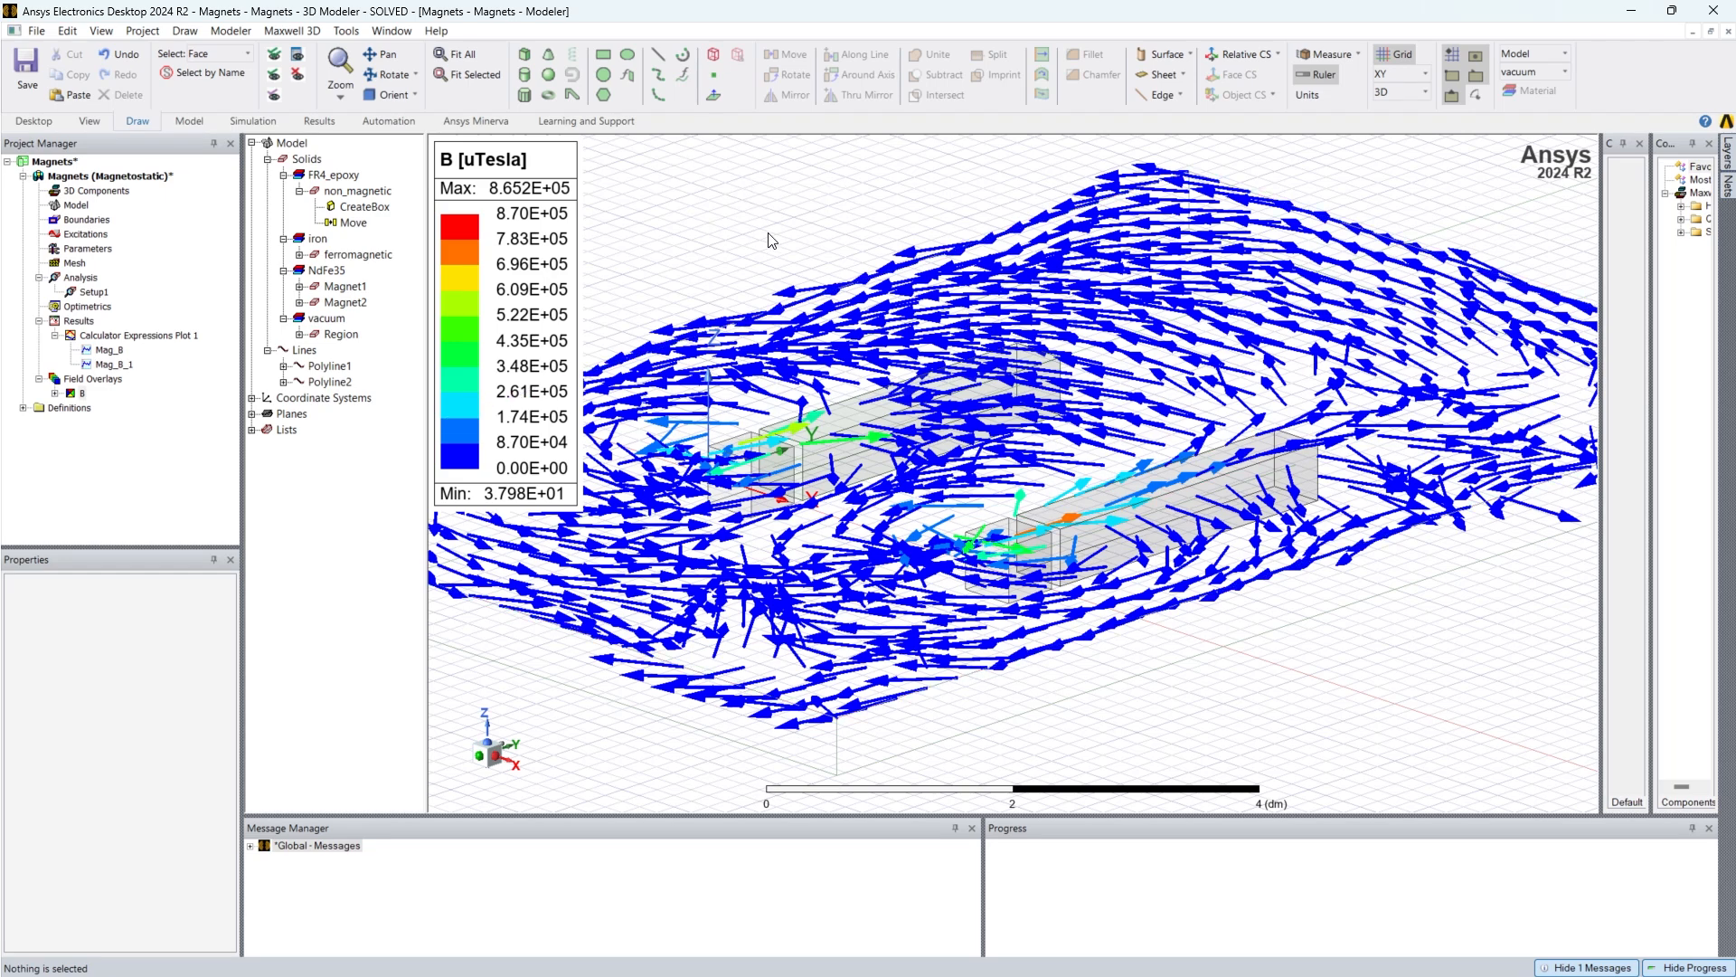
Step: Orient the model to the Top (-Z) view and set the B plot's color scale to Log
click(416, 95)
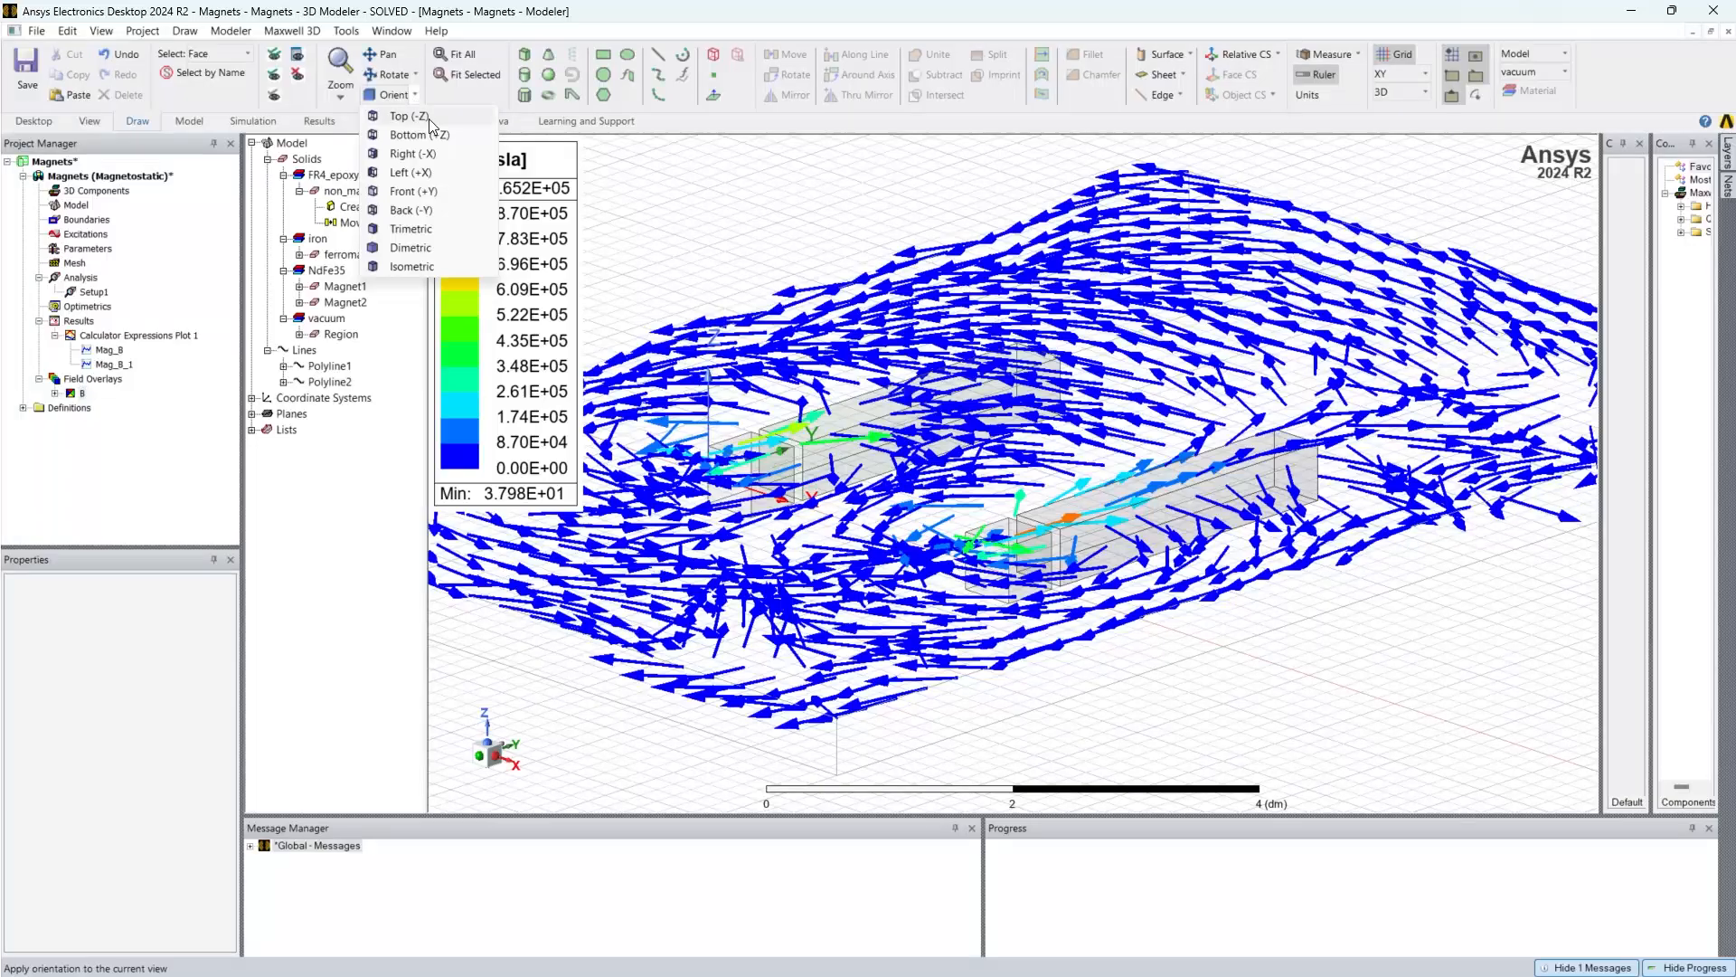
click(430, 119)
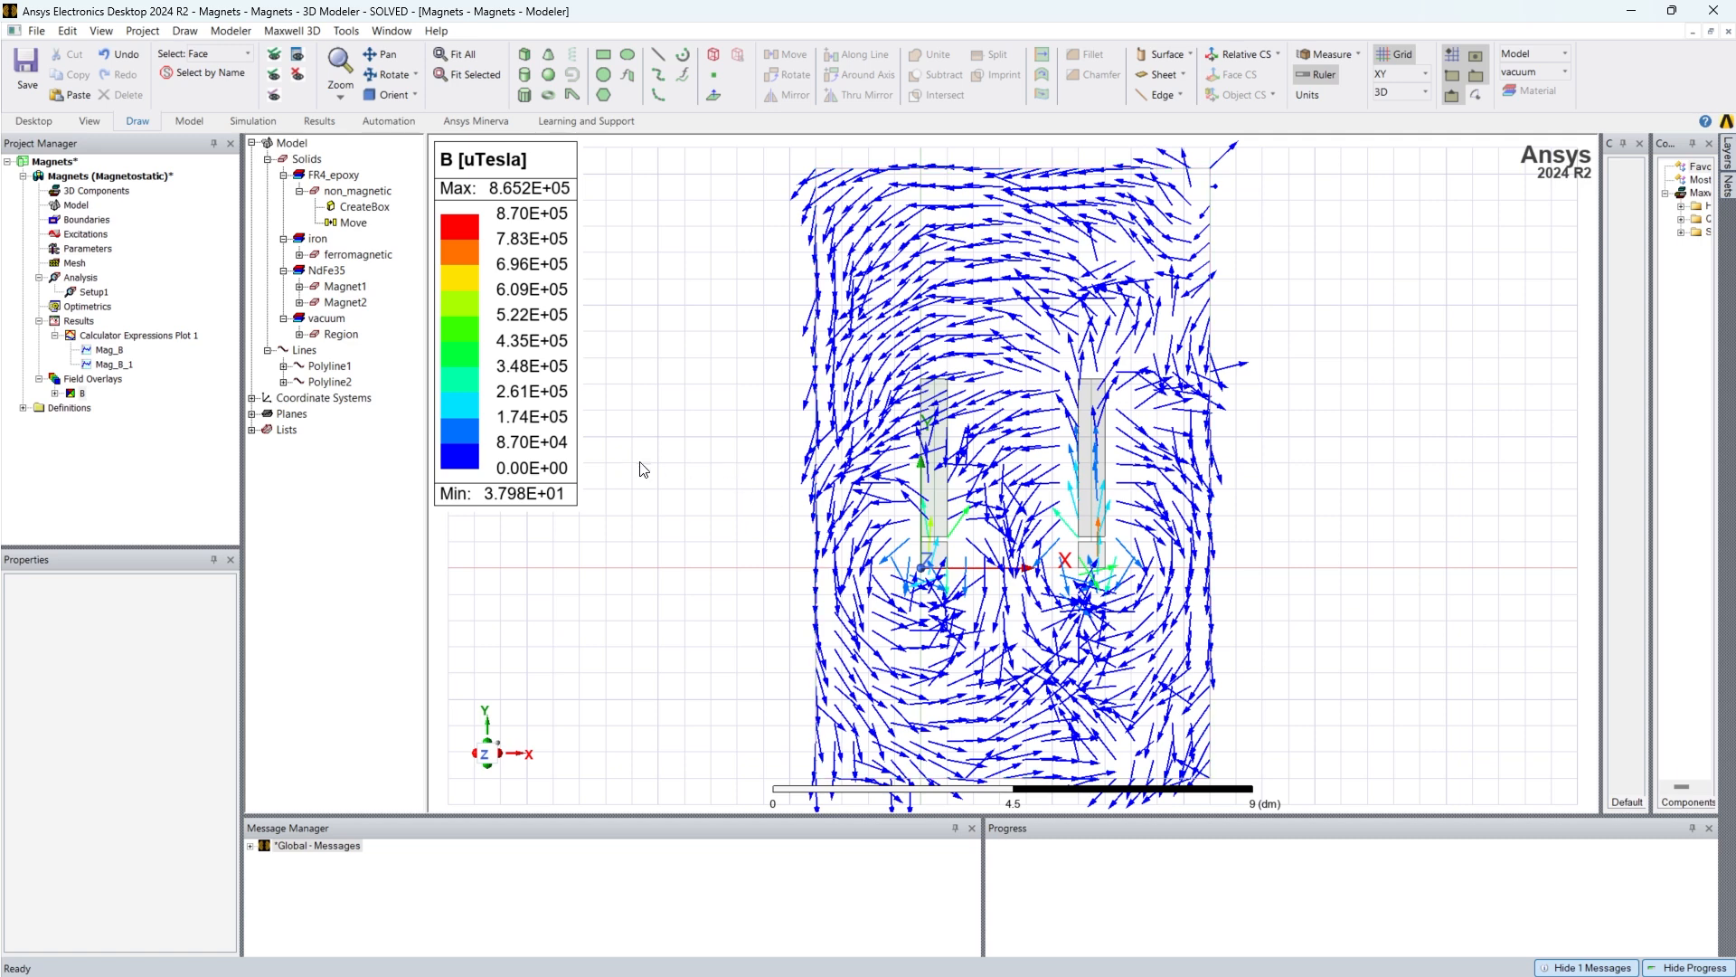
double_click(541, 166)
mouse_move(184, 48)
mouse_down()
mouse_move(225, 60)
mouse_move(211, 65)
mouse_up()
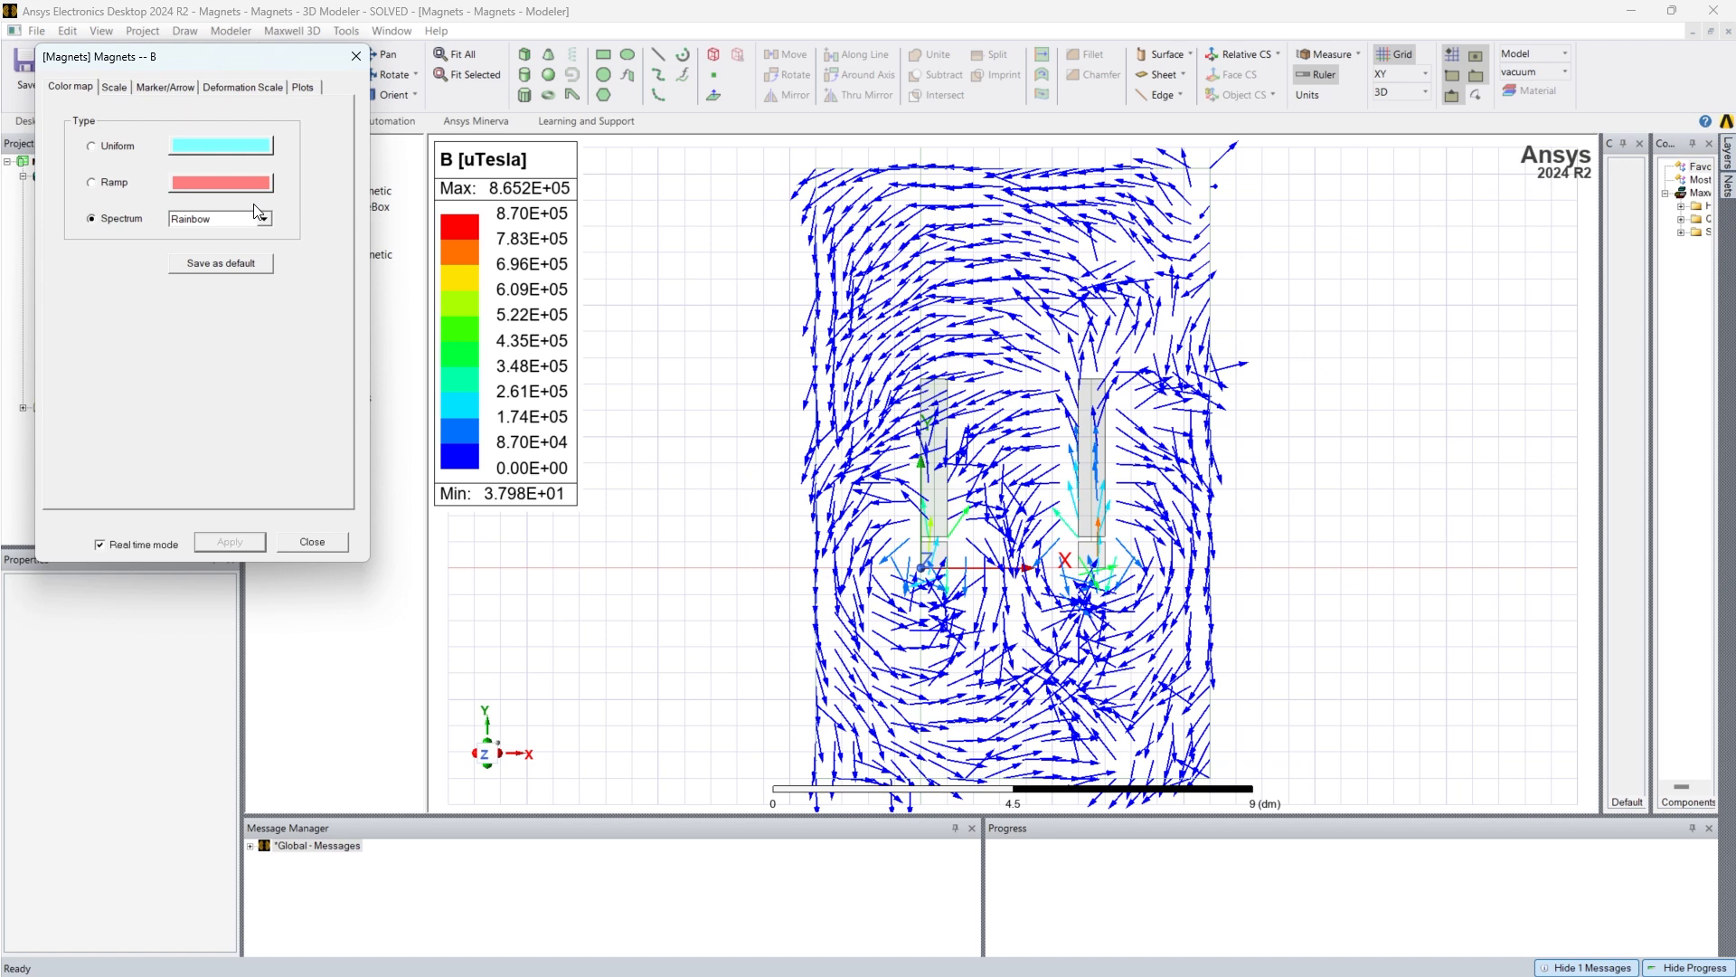
click(115, 88)
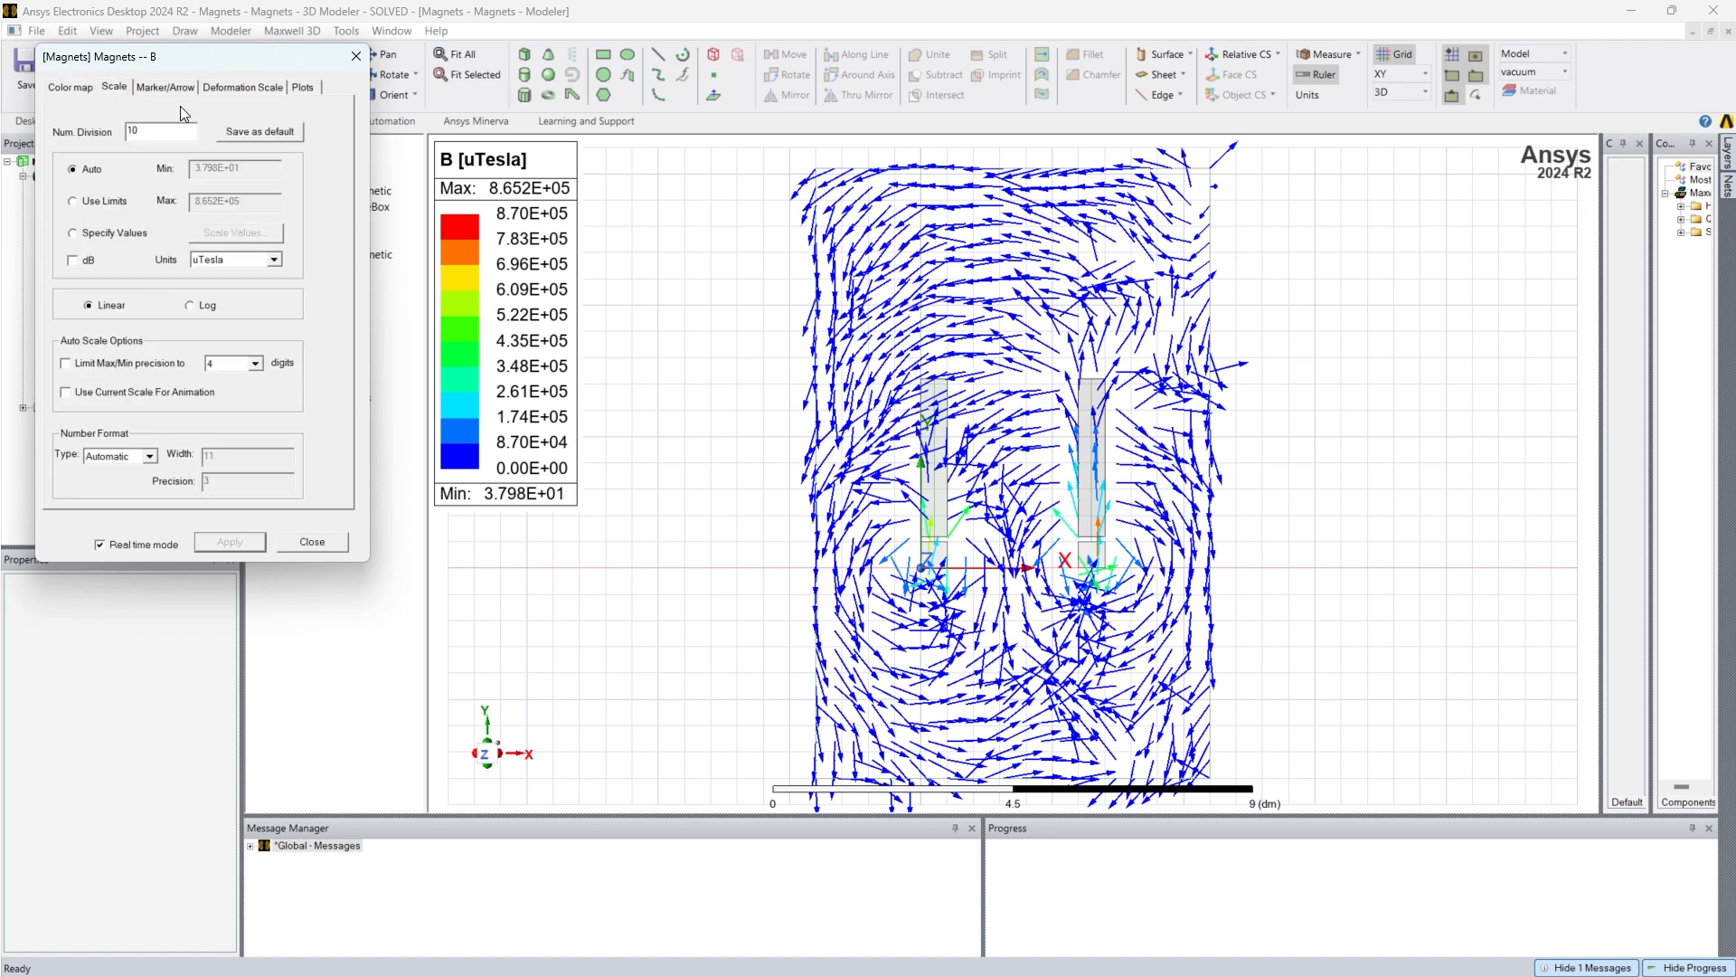
click(195, 306)
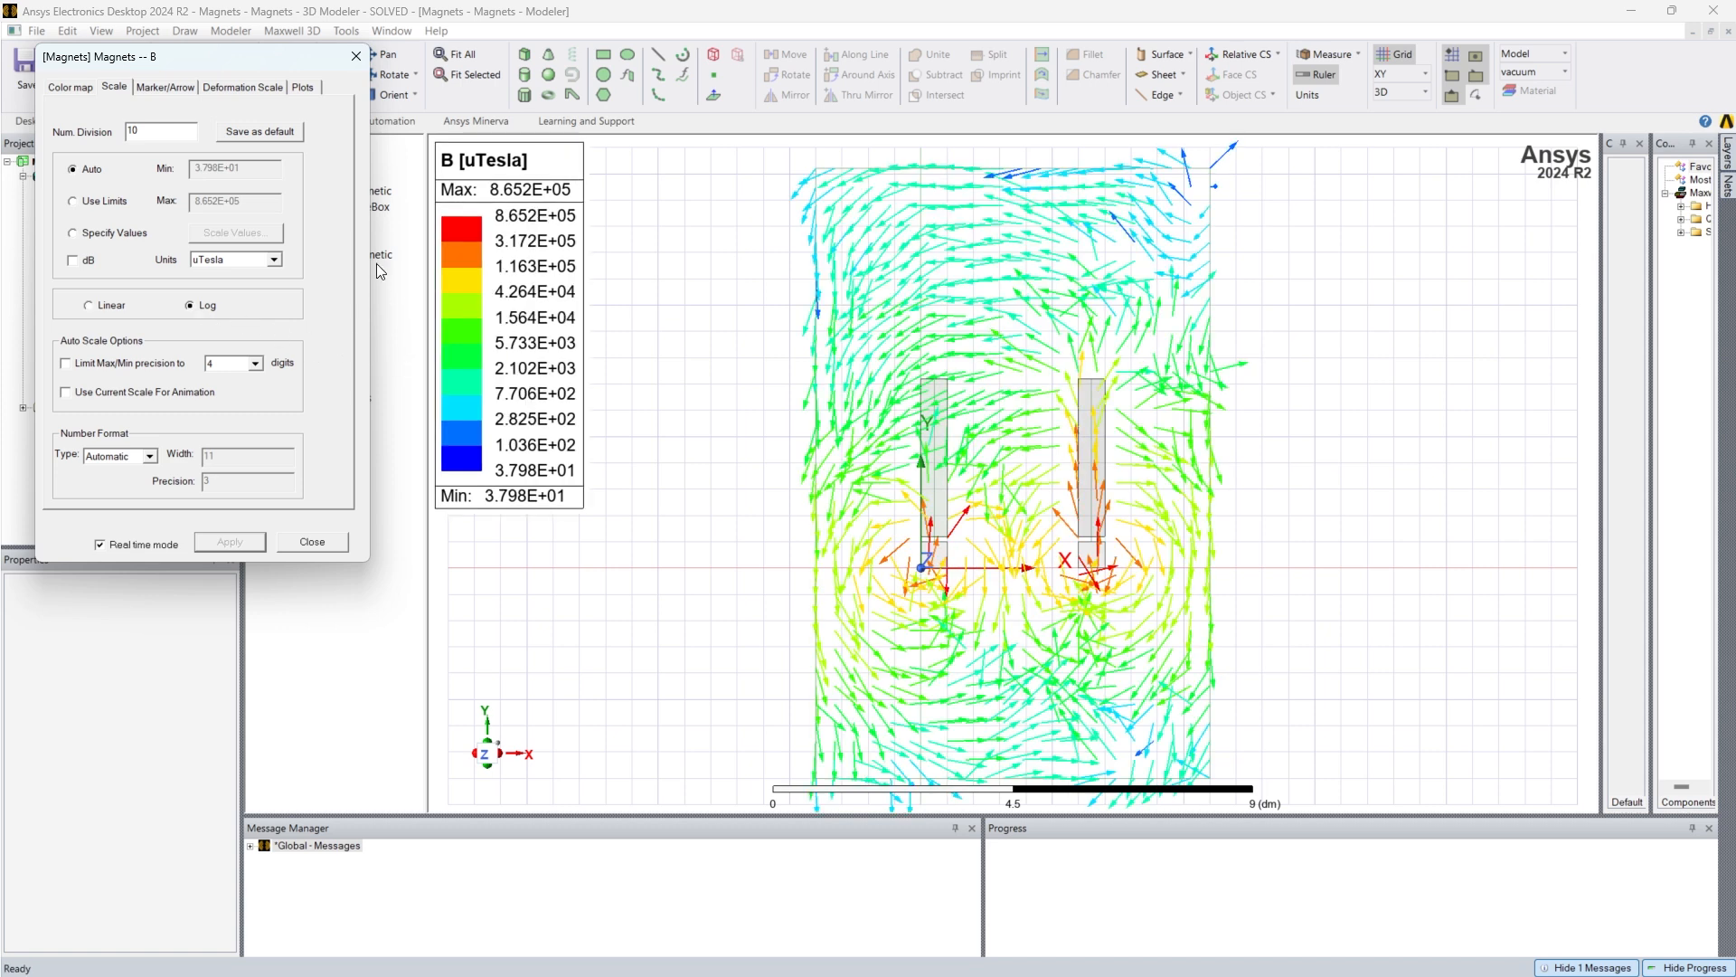
Step: Reduce the B plot's arrow size to 0.0694, try a denser vector spacing and restore it, and close the plot settings
click(175, 89)
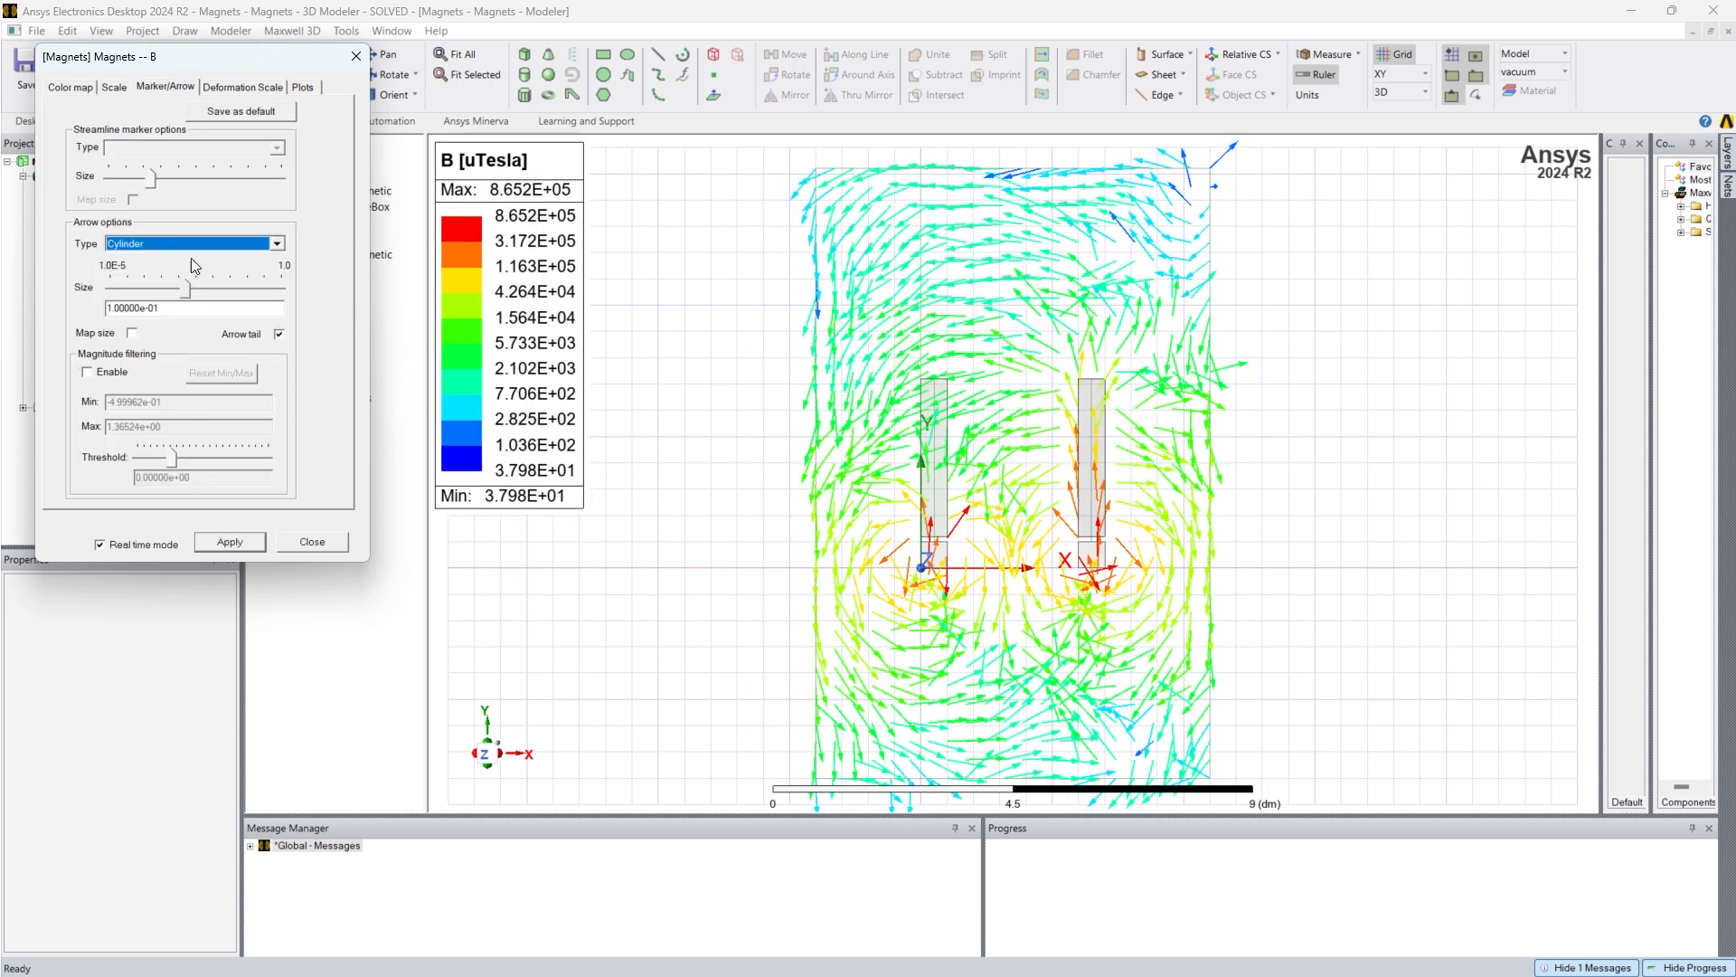
drag(183, 286, 180, 289)
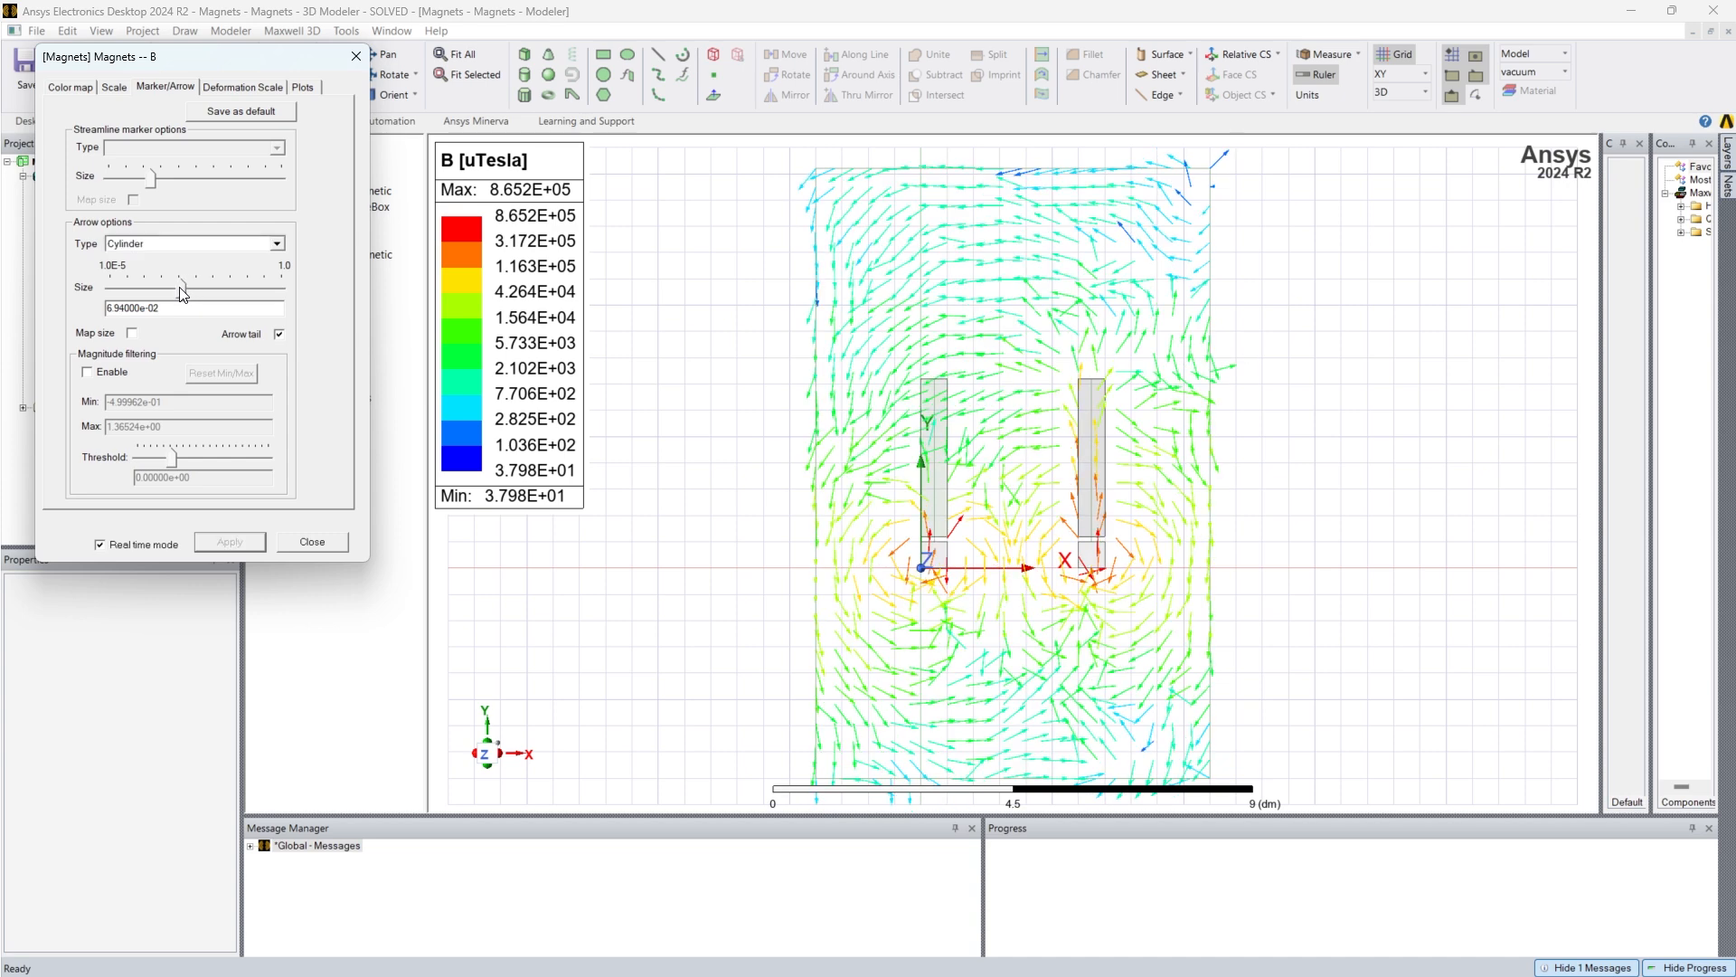
click(302, 88)
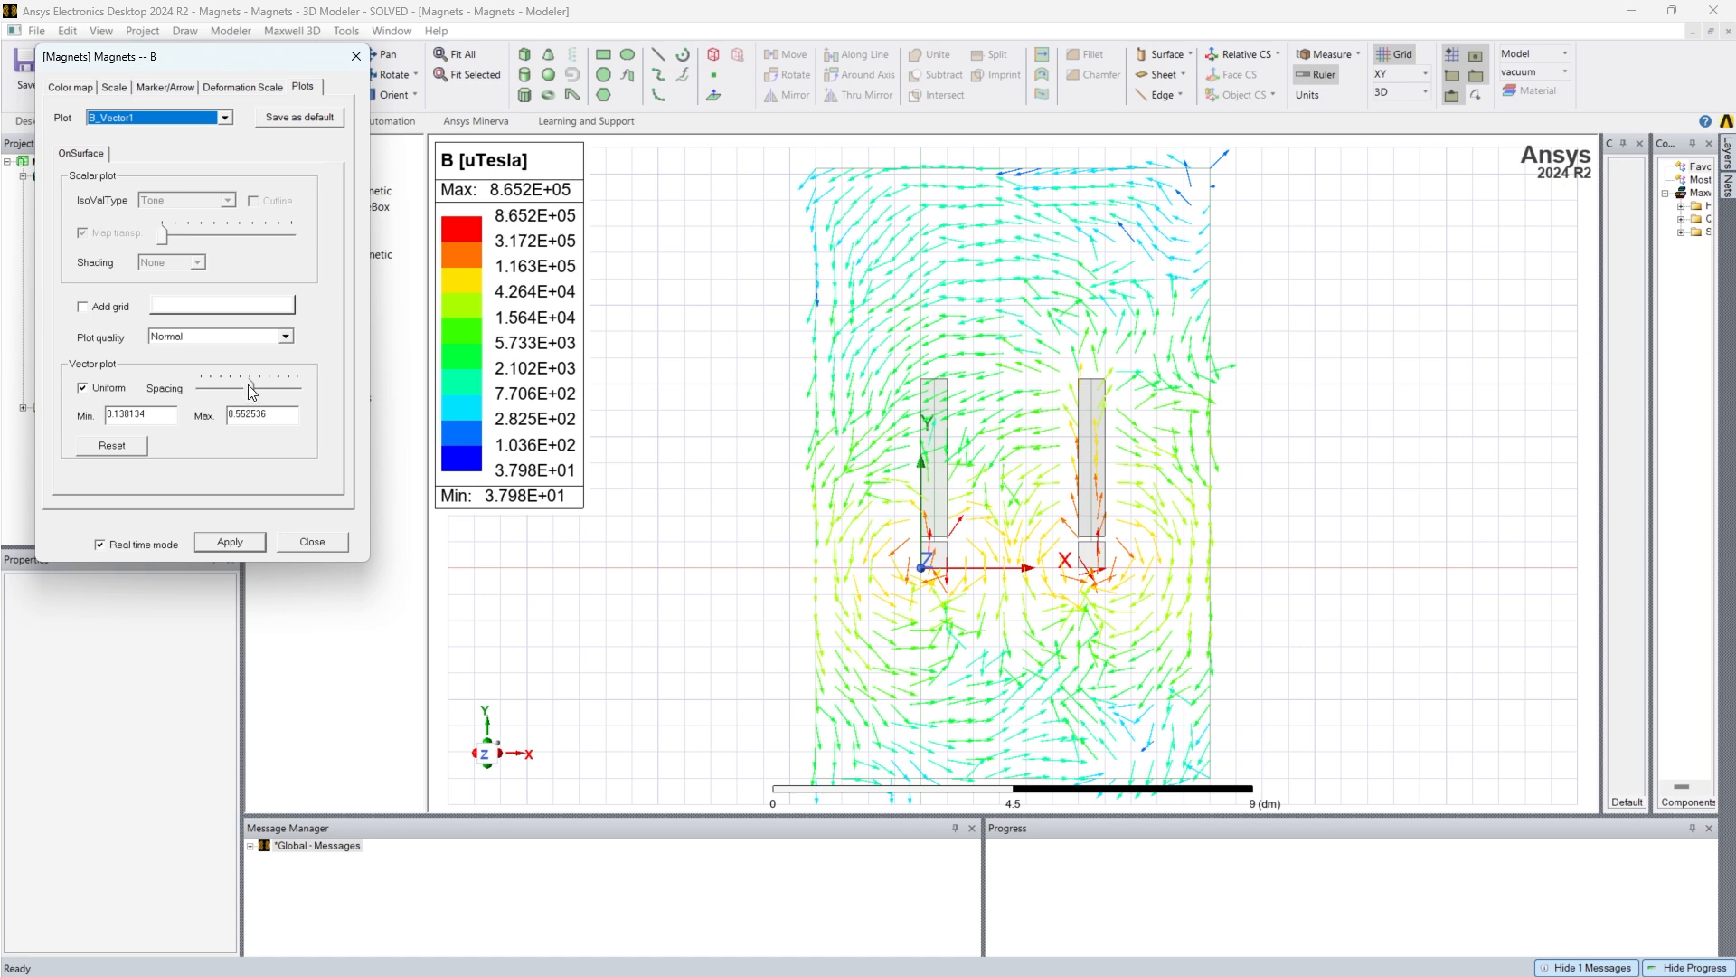
drag(251, 390, 246, 393)
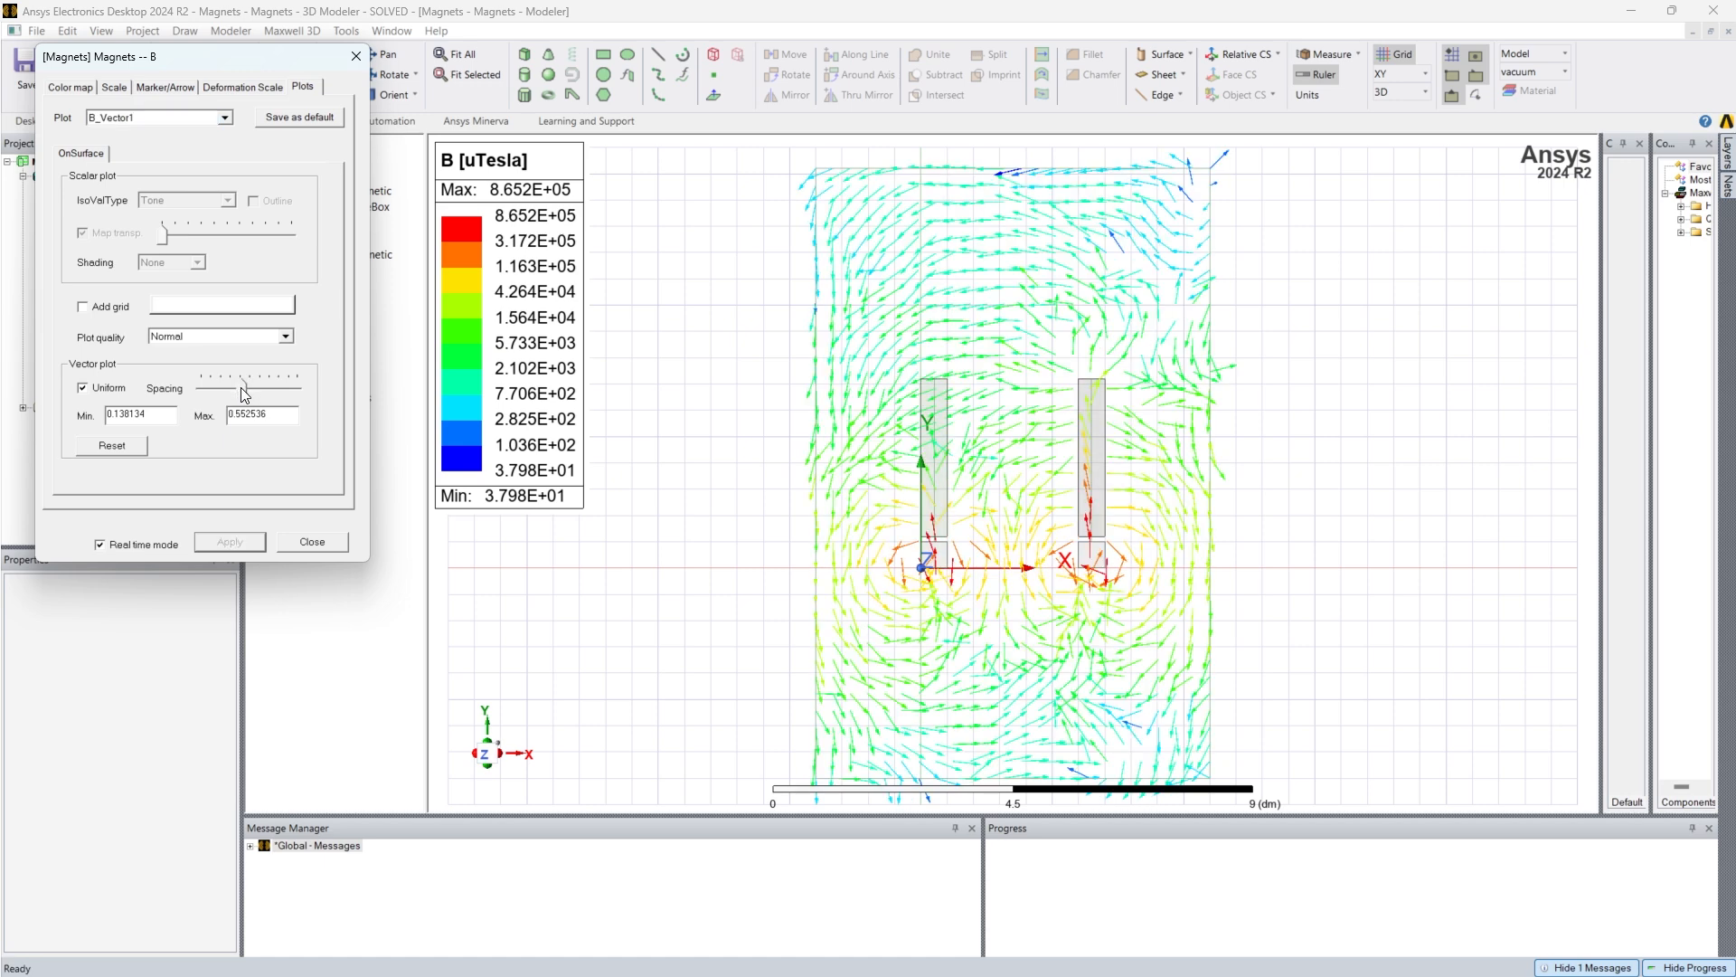
drag(240, 387, 246, 387)
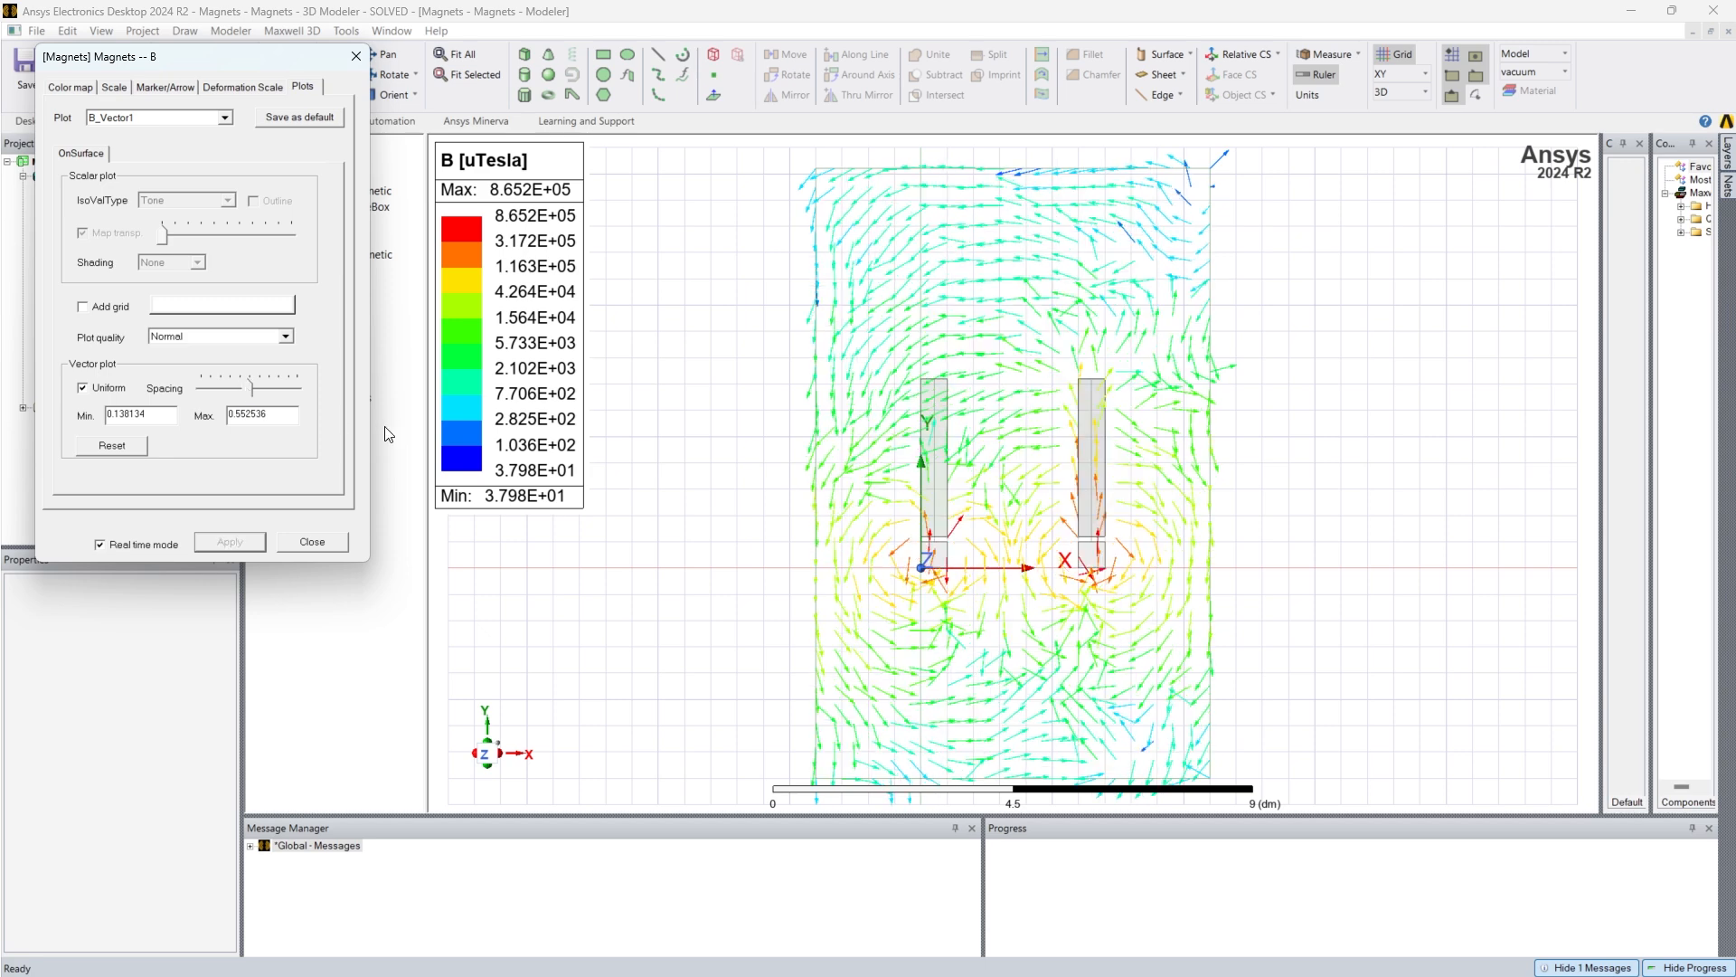
click(329, 548)
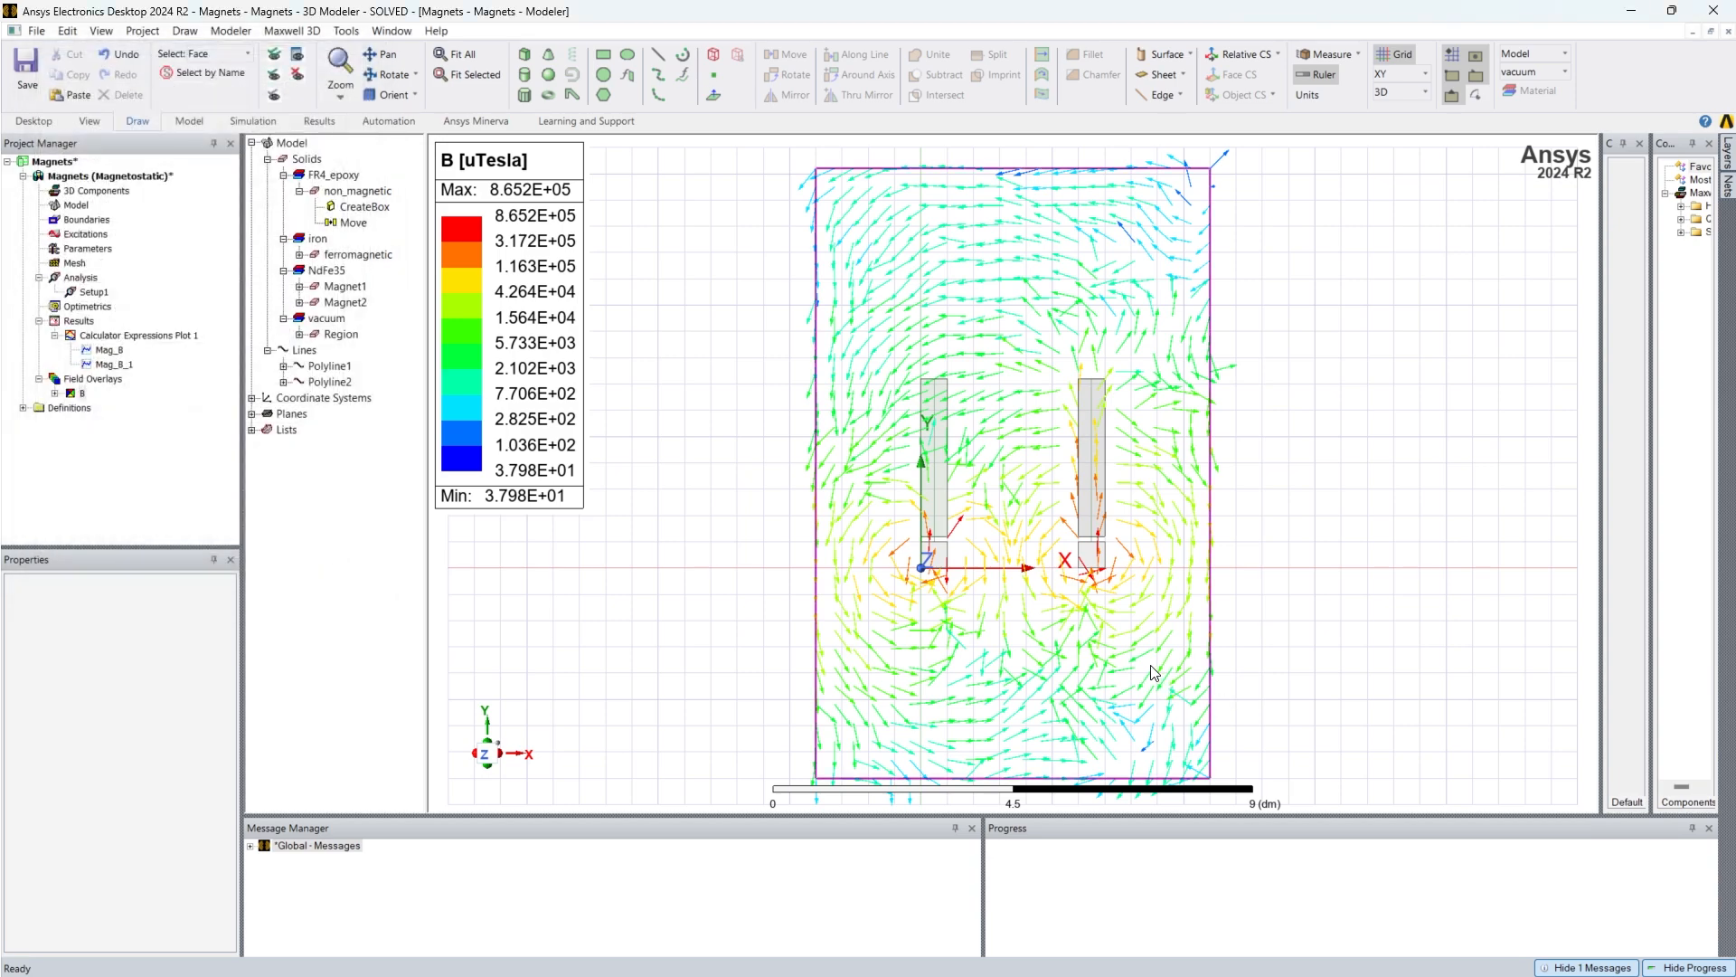
Step: Examine the flux density vectors around the two magnets and along the bars
scroll(1147, 684, up, 5)
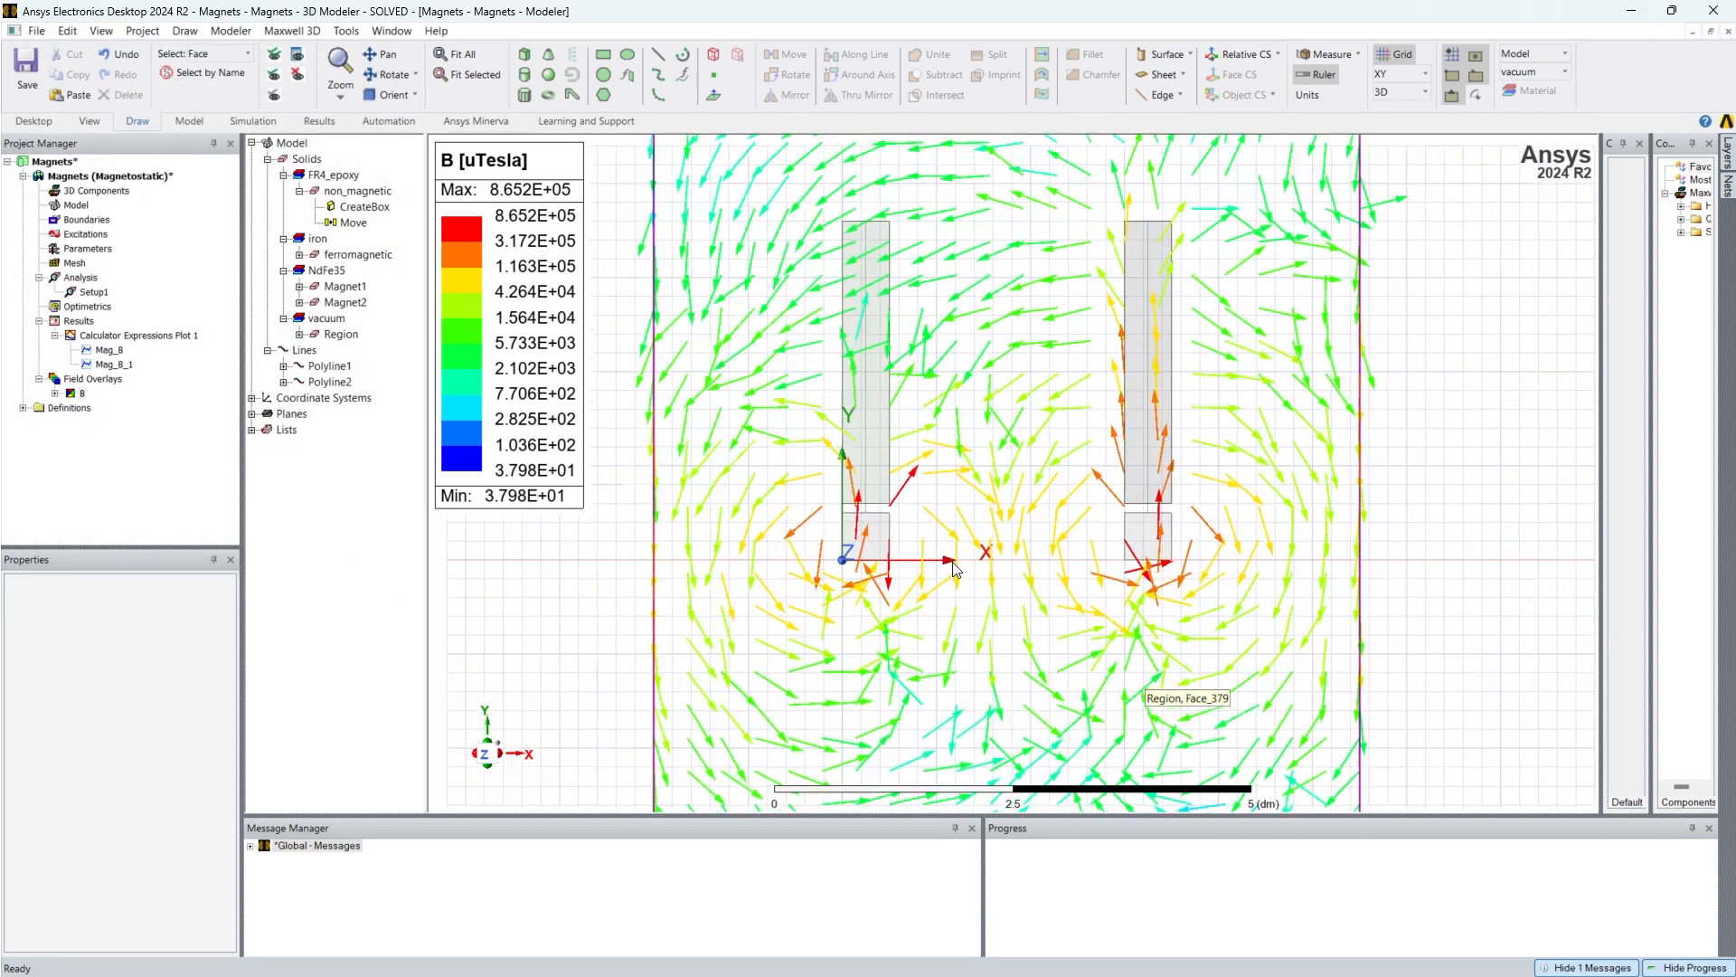
scroll(1026, 593, down, 1)
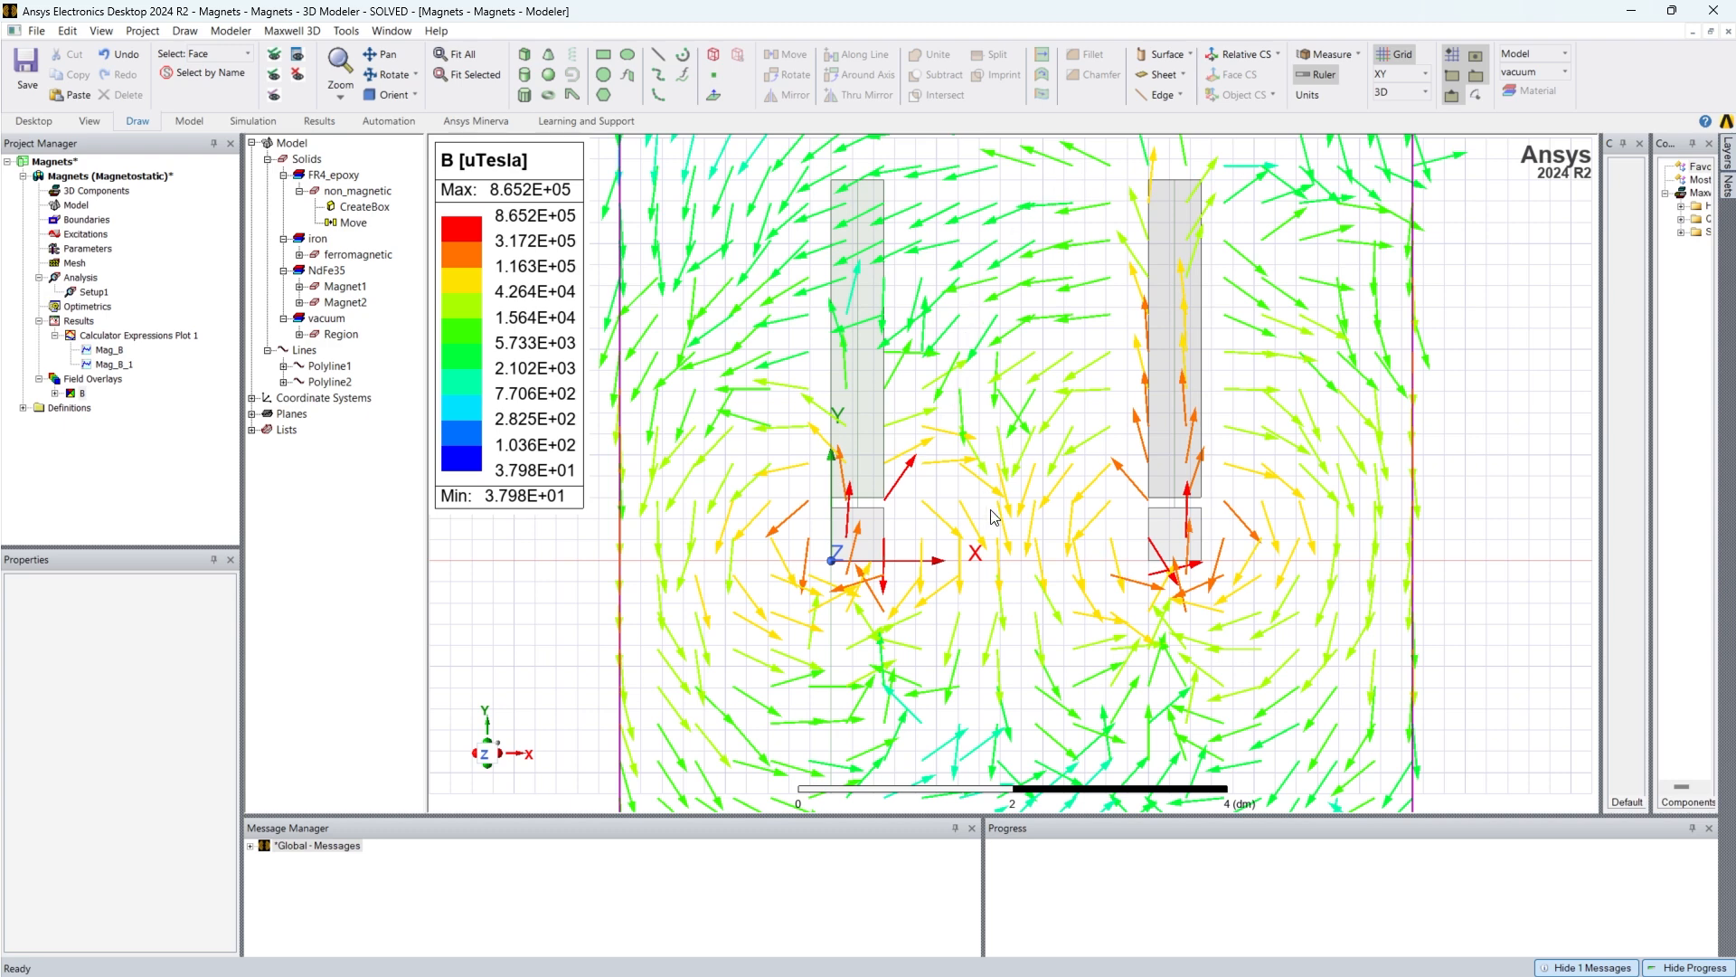
click(1005, 556)
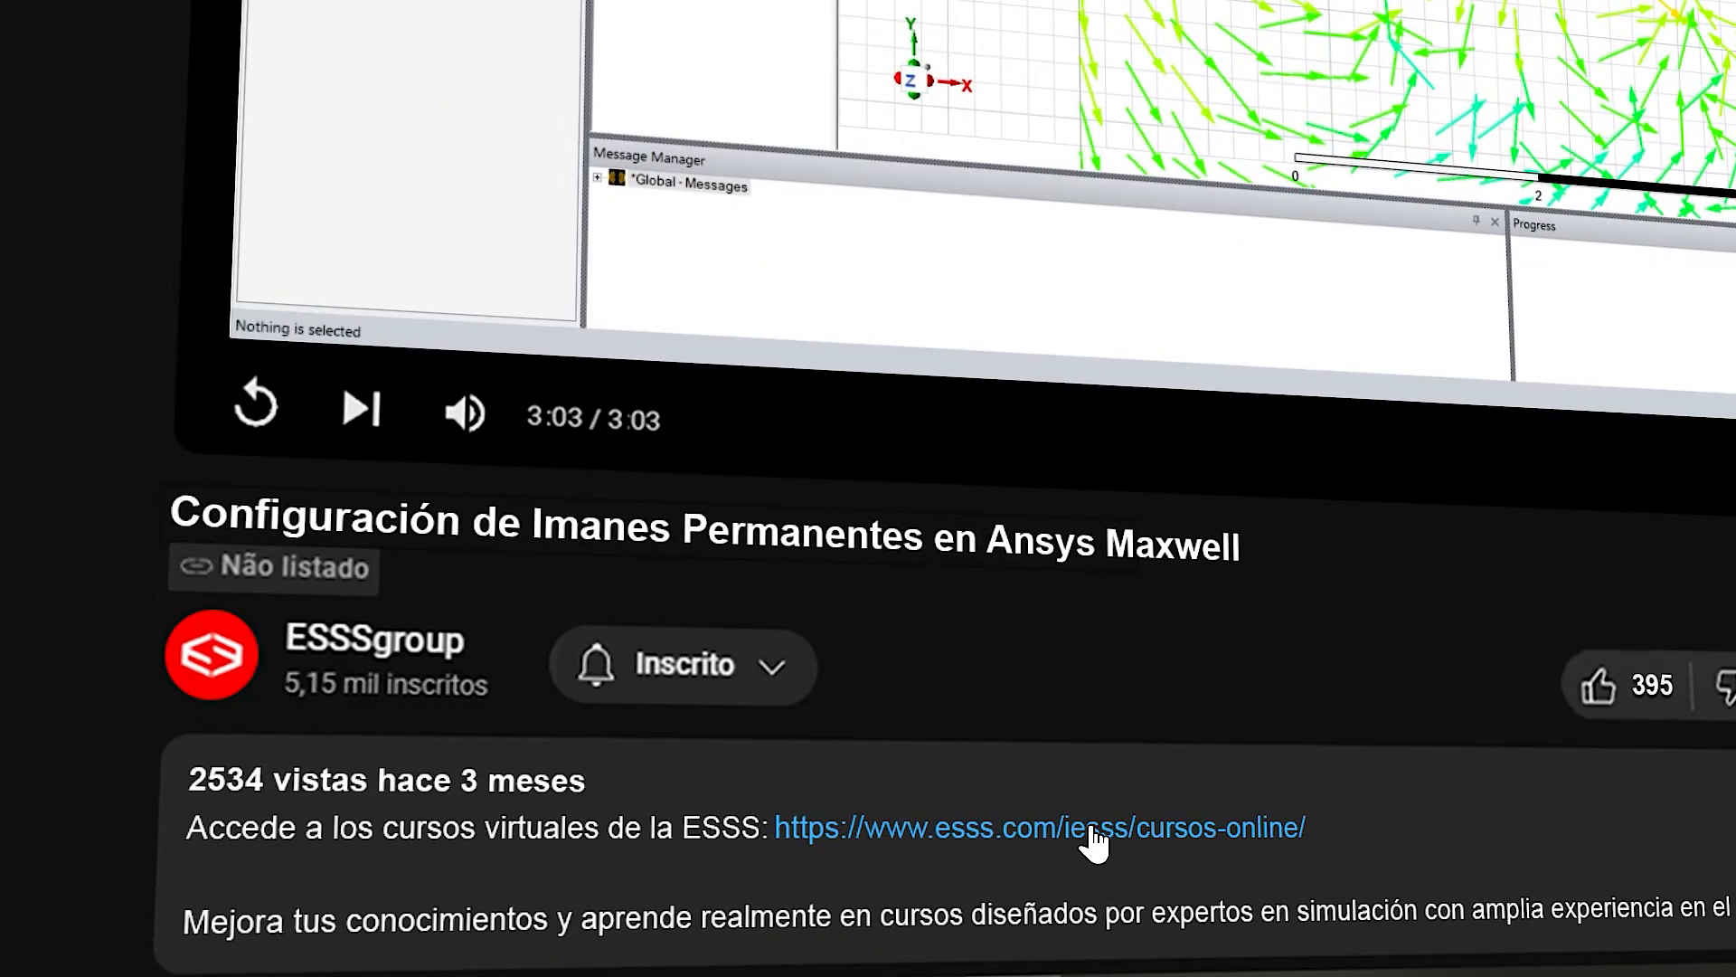
Step: Switch to the ESSS online courses page linked in the video description and browse the Ansys course list
click(1094, 836)
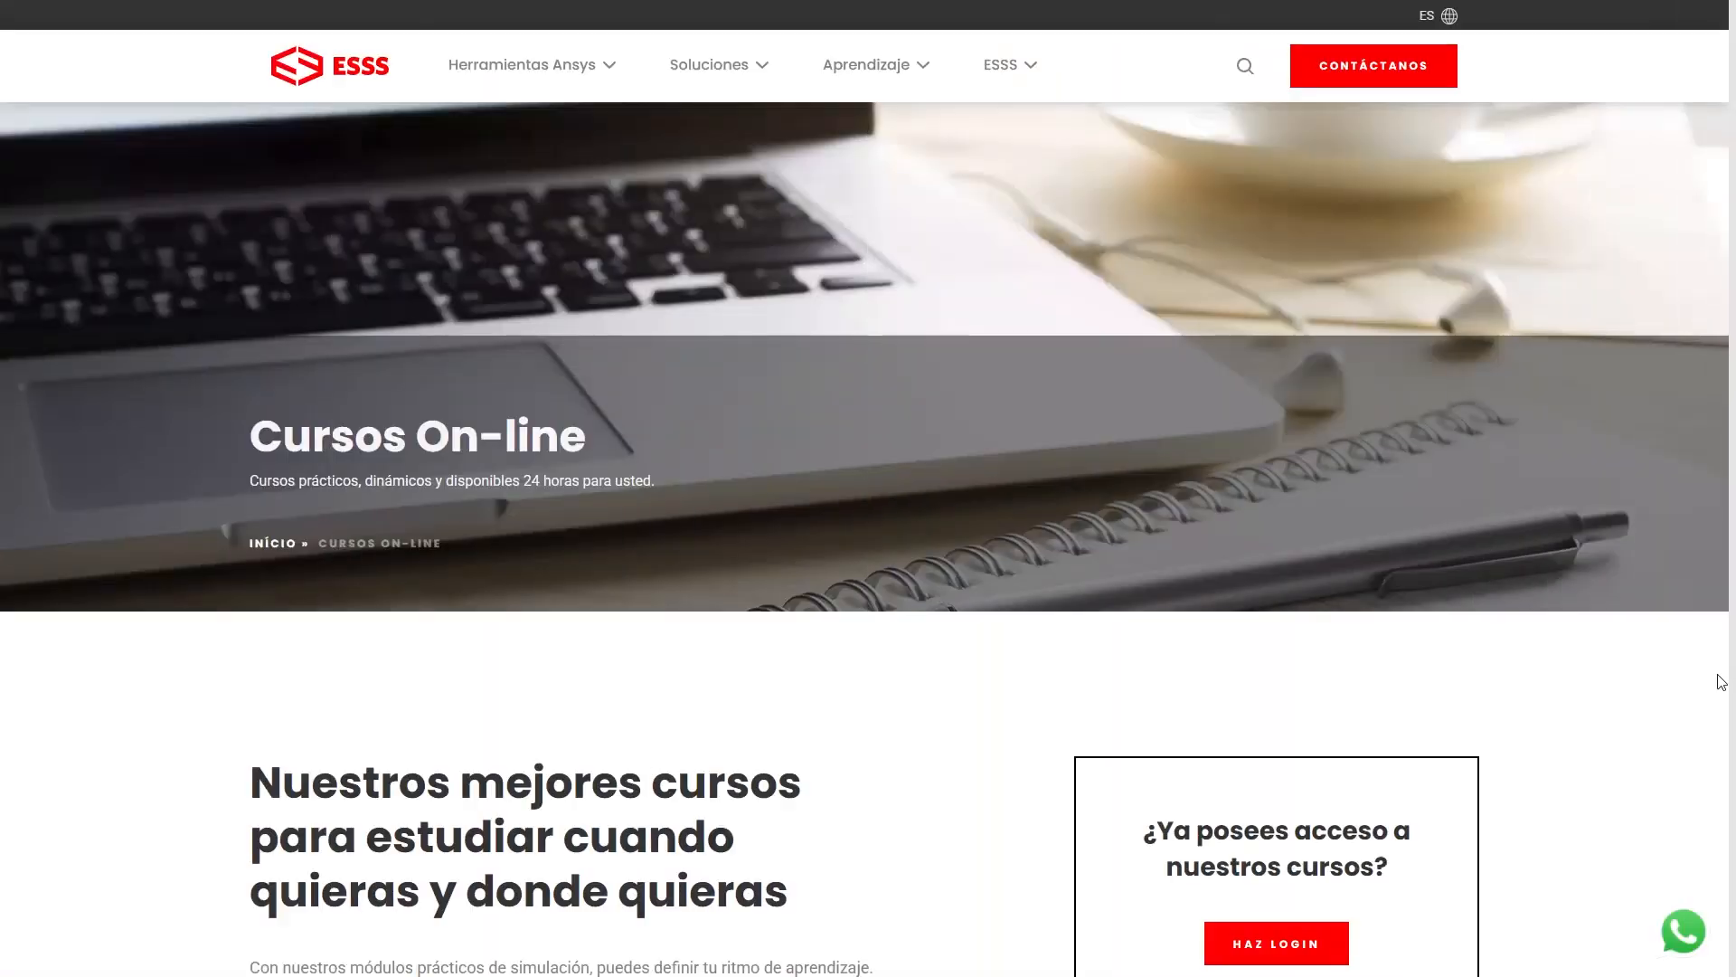
scroll(1721, 681, down, 9)
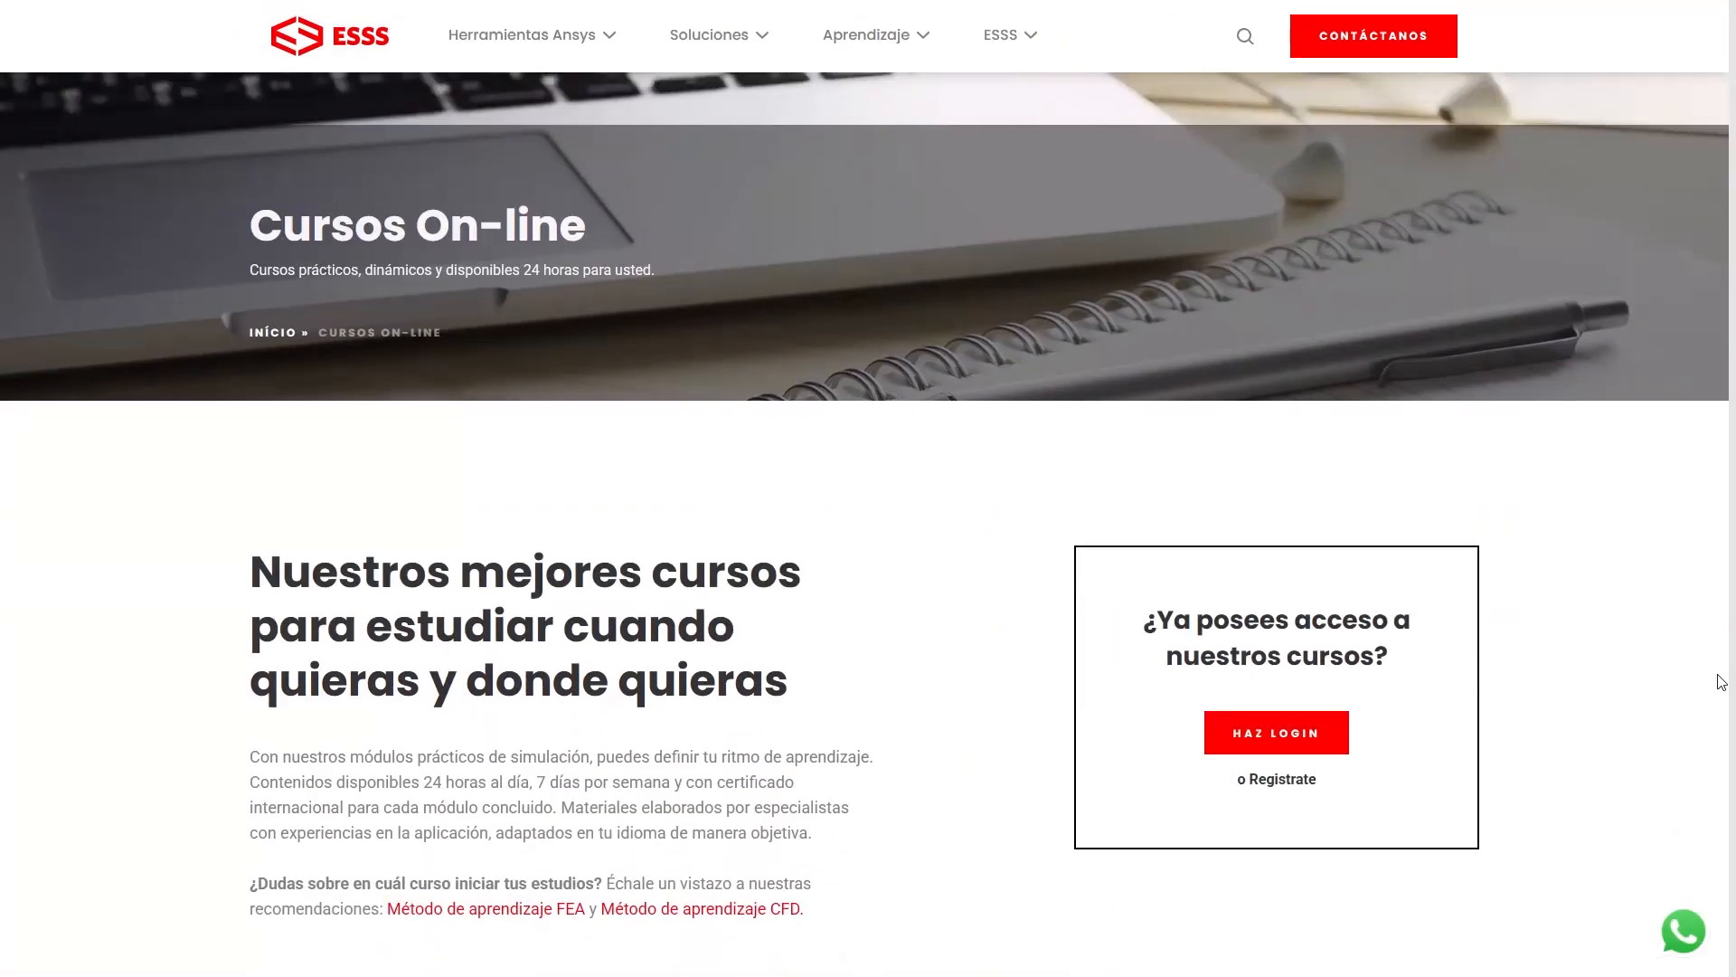
scroll(1721, 682, down, 15)
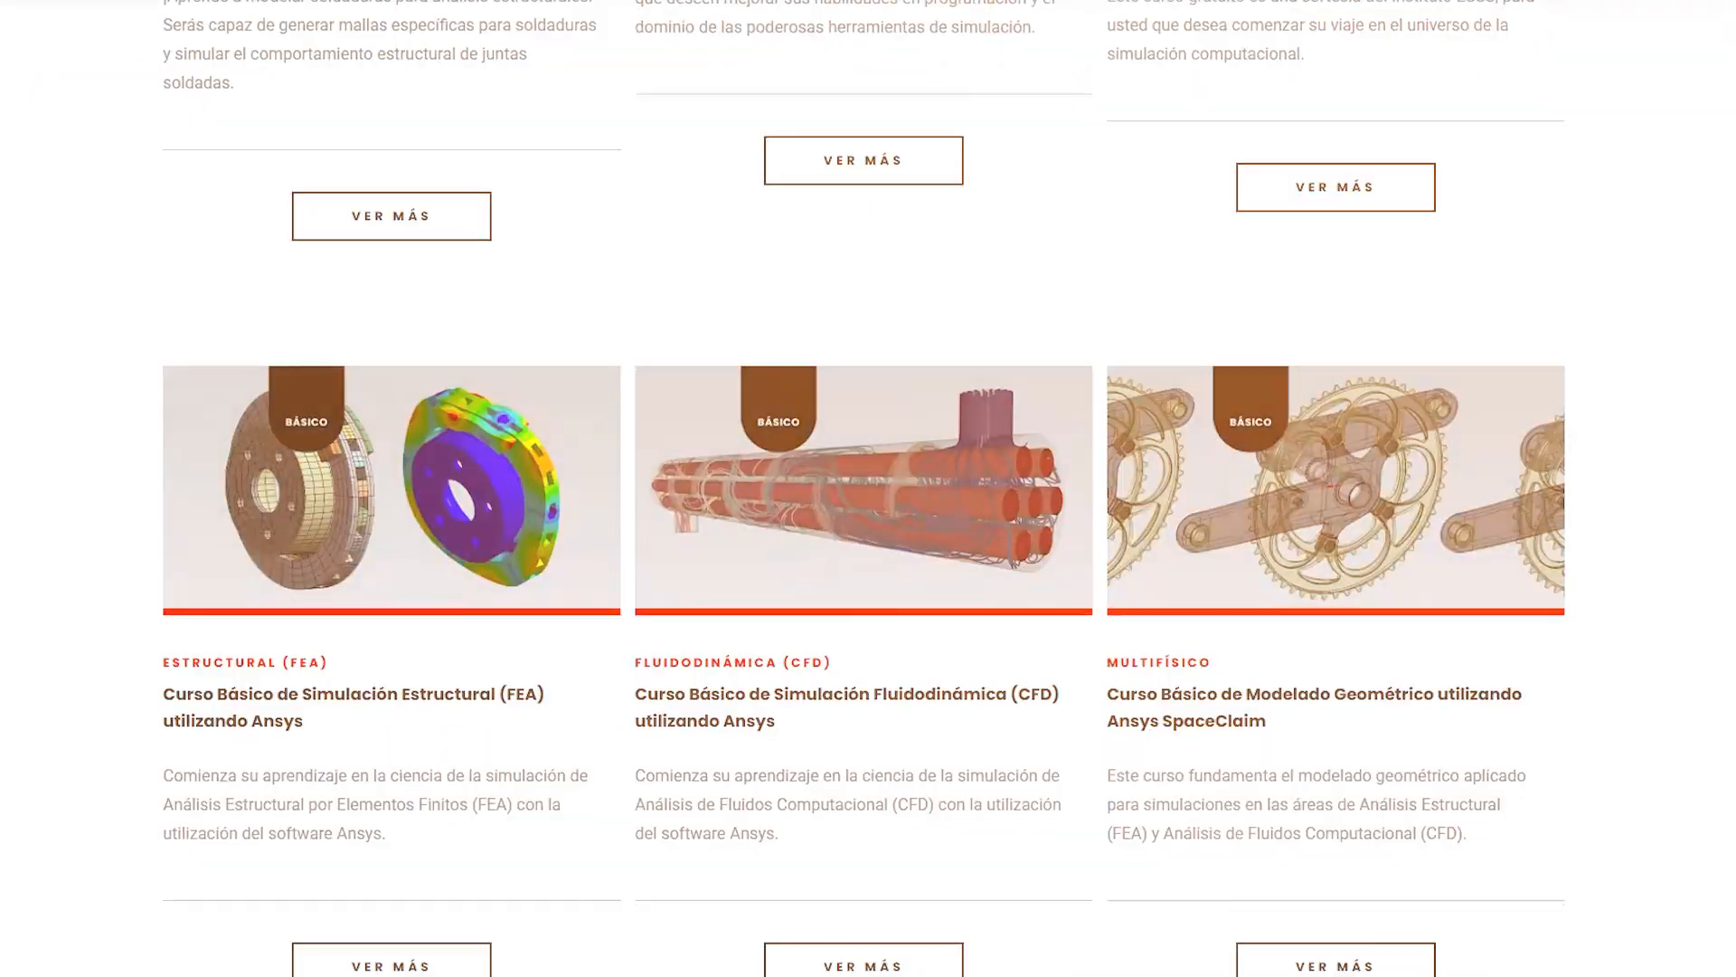
scroll(1721, 682, down, 9)
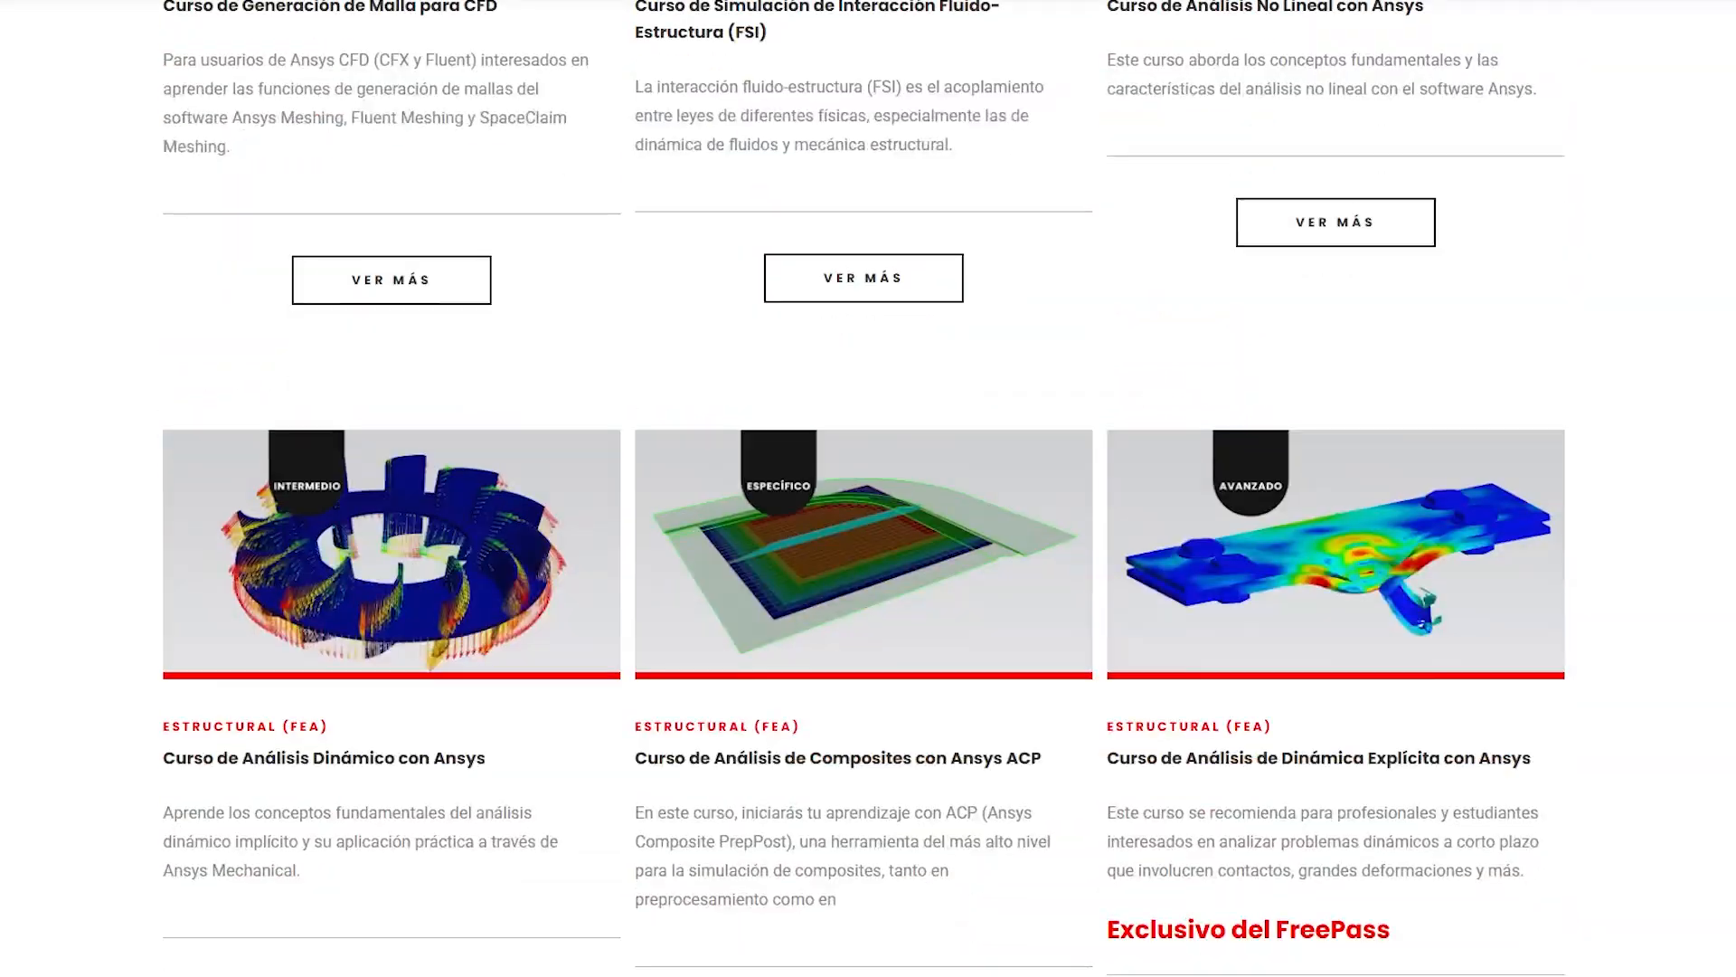